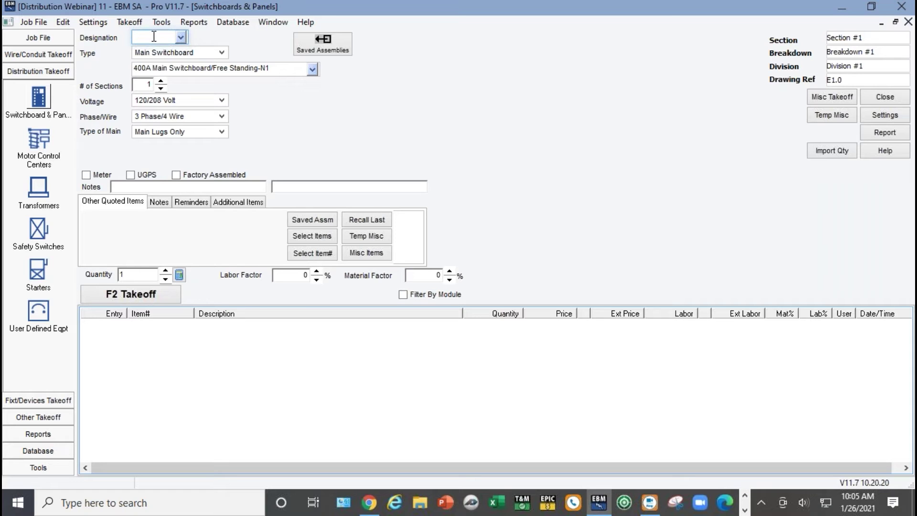
Designate the equipment P1 and define it as a surface panelboard, 225 Amp Surf Panel-Nema 1.
{"action": "type", "text": "P1"}
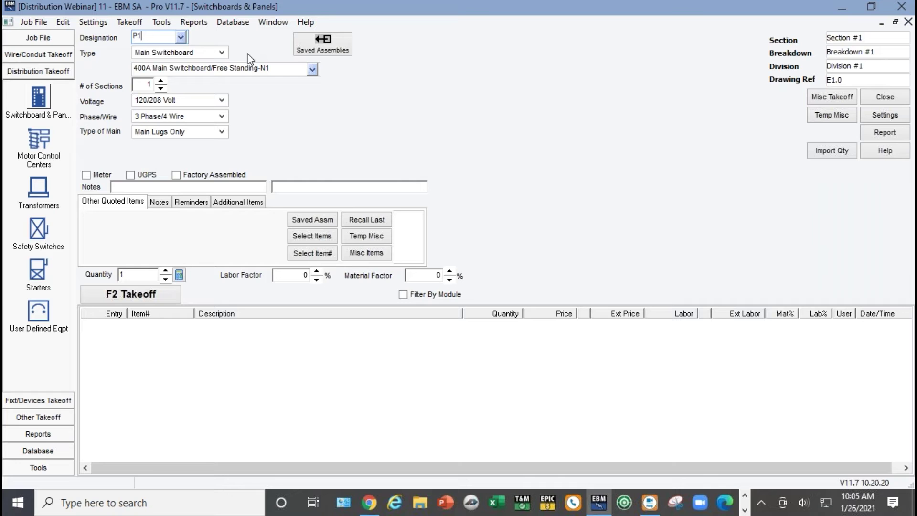
{"action": "left_click", "coordinate": [223, 53]}
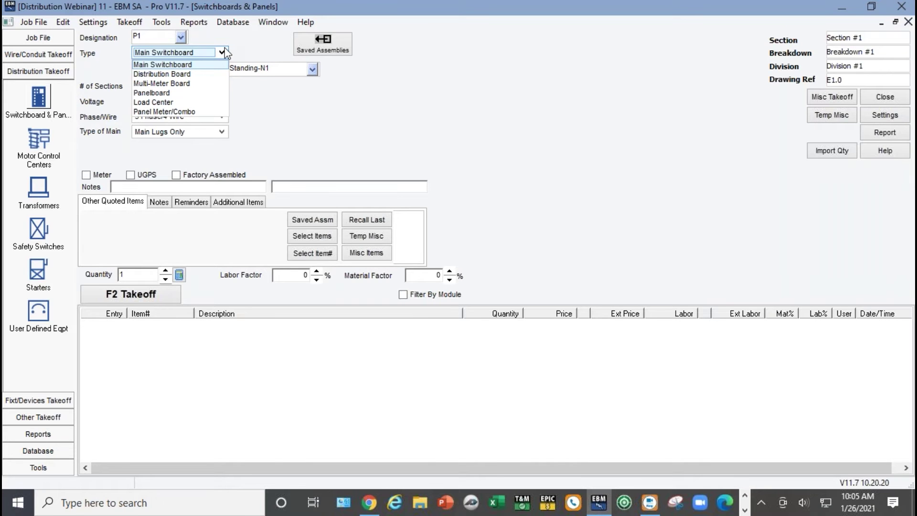
{"action": "left_click", "coordinate": [159, 93]}
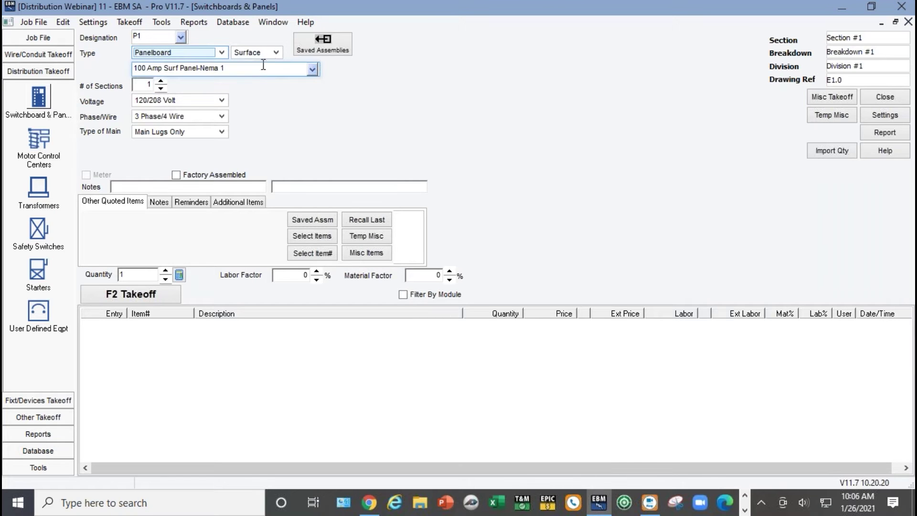
{"action": "left_click", "coordinate": [276, 53]}
{"action": "left_click", "coordinate": [276, 54]}
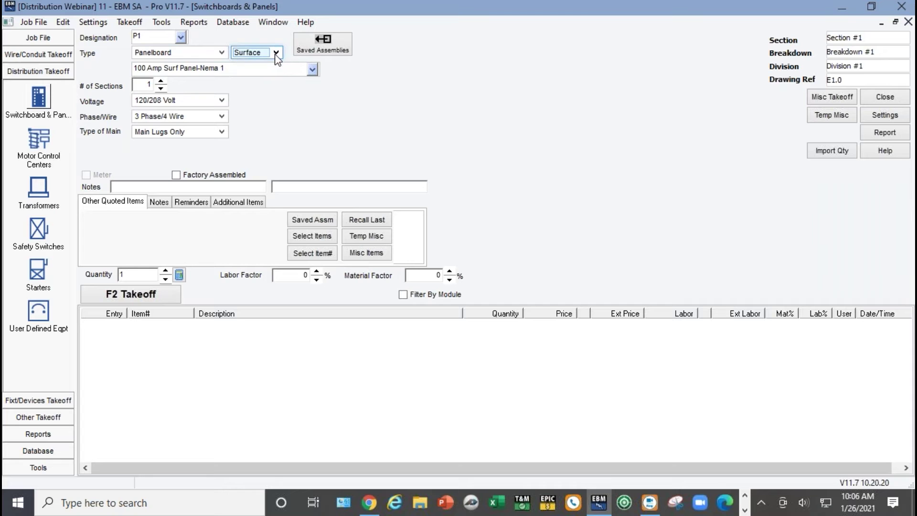
{"action": "left_click", "coordinate": [312, 70]}
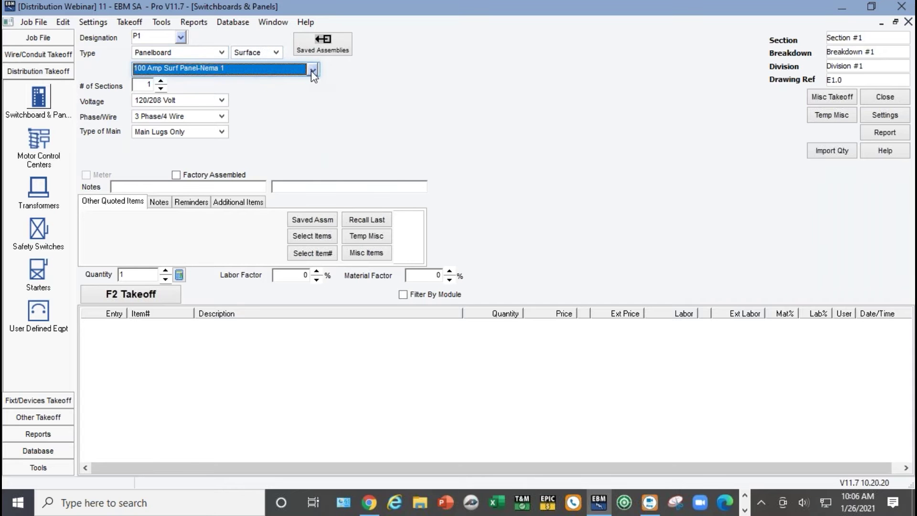
{"action": "left_click", "coordinate": [154, 126]}
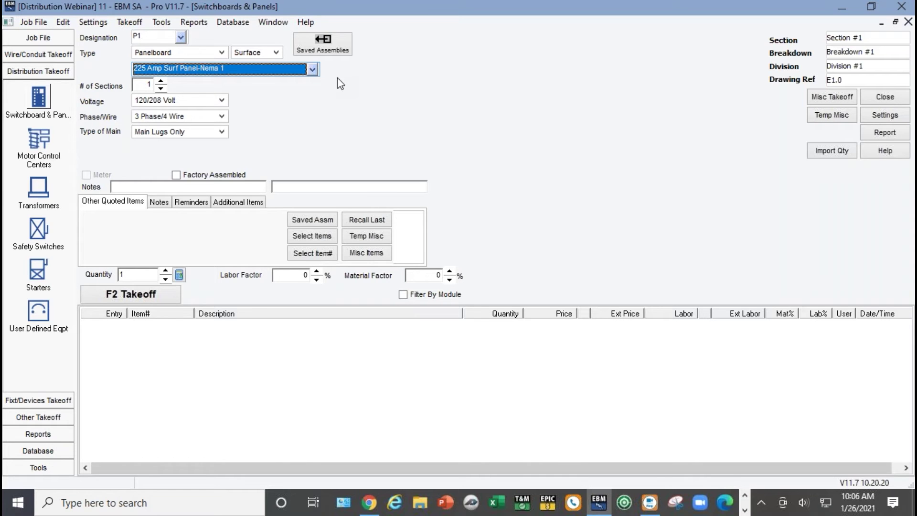
Keep panel P1 at 120/208 Volt and 3 Phase/4 Wire.
{"action": "left_click", "coordinate": [222, 101]}
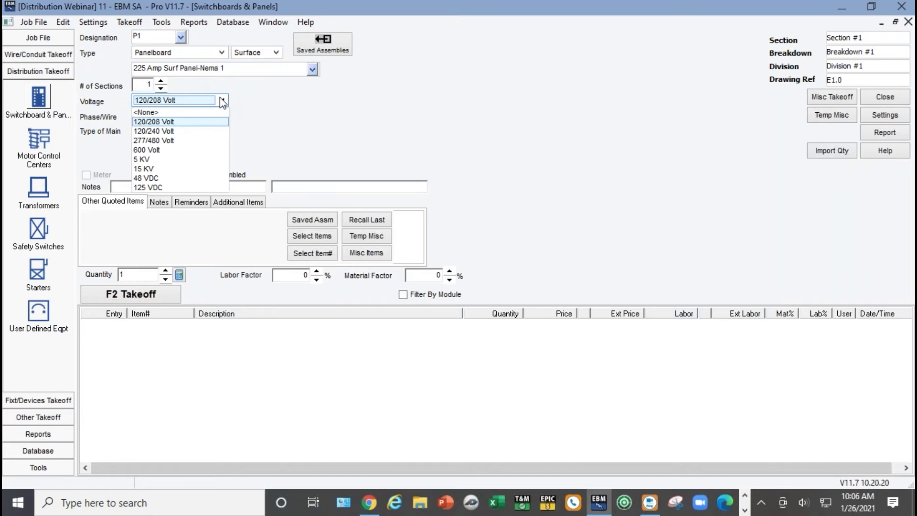
{"action": "left_click", "coordinate": [222, 100]}
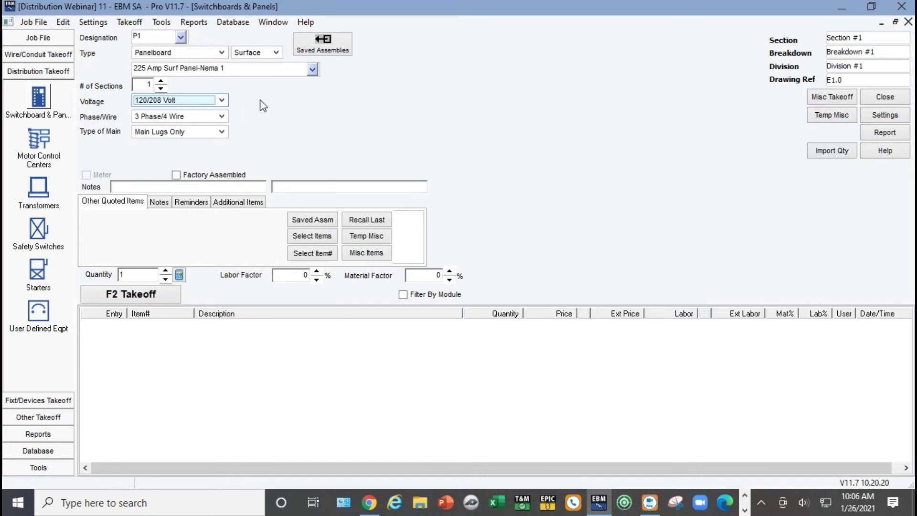
{"action": "left_click", "coordinate": [222, 116]}
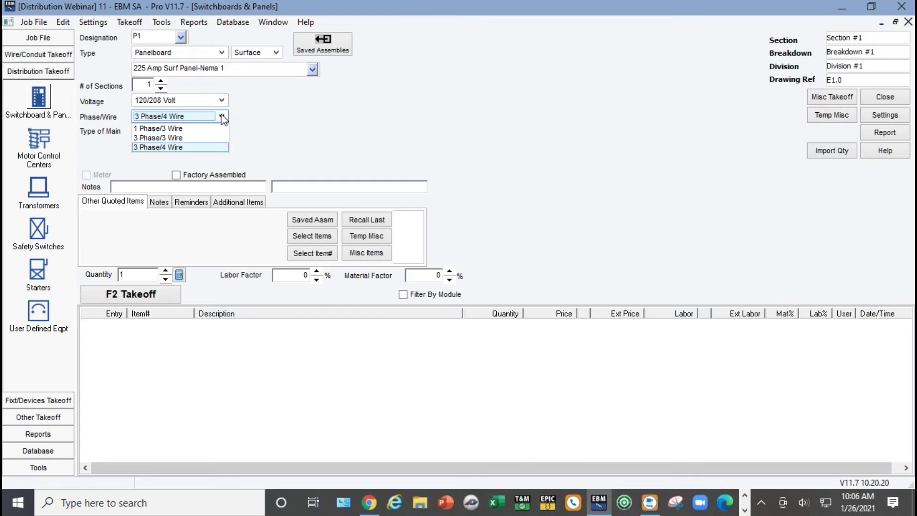
{"action": "left_click", "coordinate": [328, 114]}
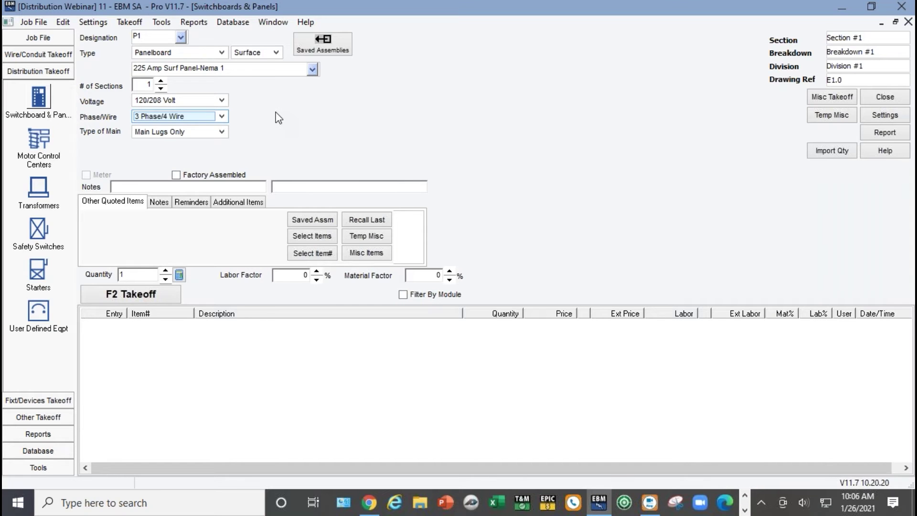
Set the type of main to a 225A 3P Circuit Breaker and mark the panel as factory assembled.
{"action": "left_click", "coordinate": [222, 134]}
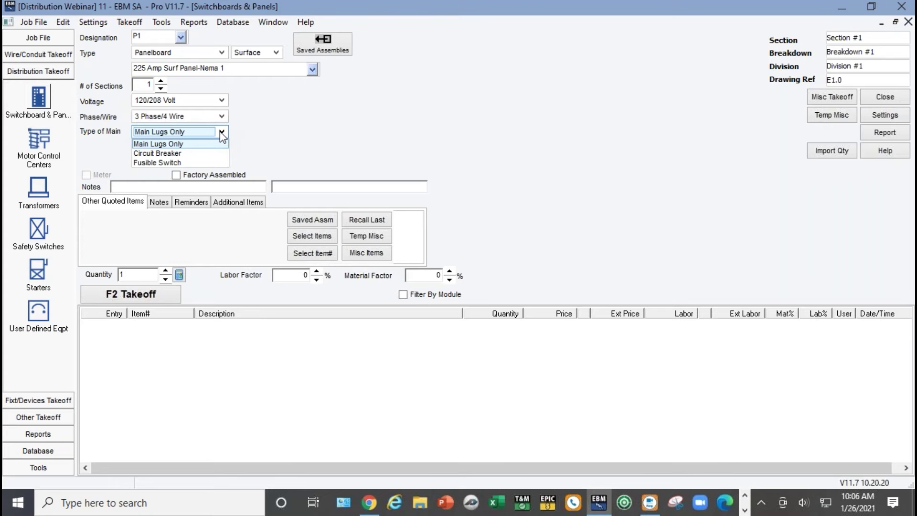
{"action": "left_click", "coordinate": [190, 155]}
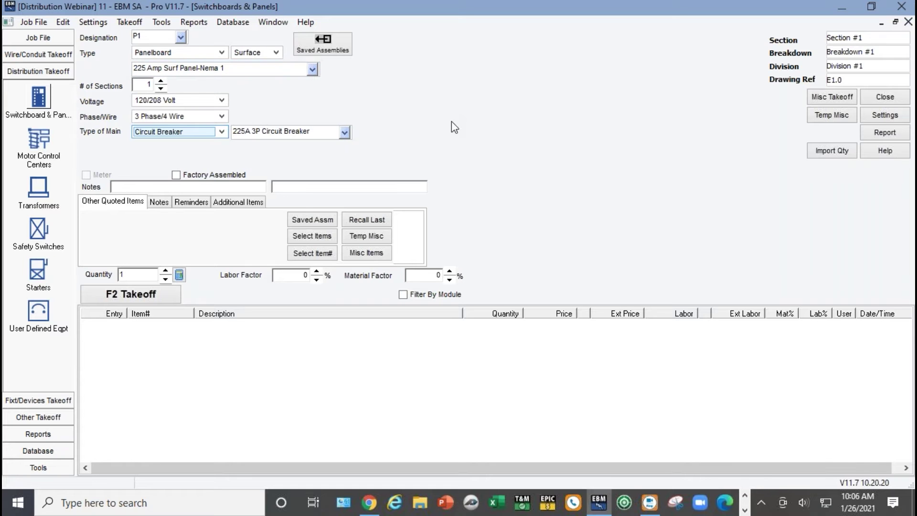
{"action": "left_click", "coordinate": [344, 132]}
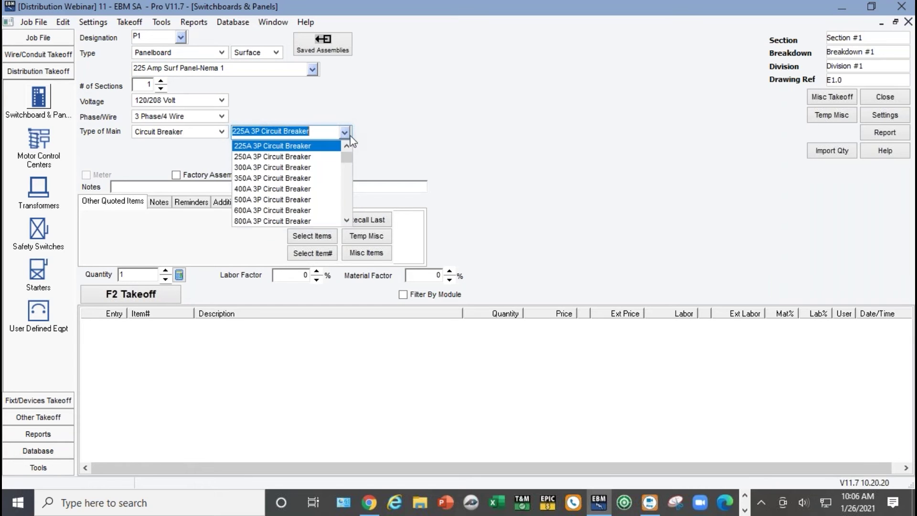
{"action": "left_click", "coordinate": [349, 145]}
{"action": "left_click", "coordinate": [349, 144]}
{"action": "left_click", "coordinate": [453, 127]}
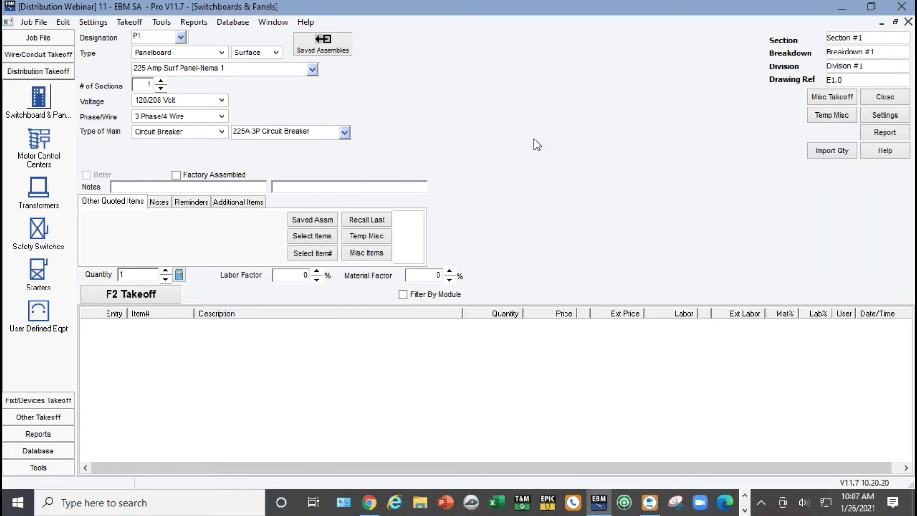
{"action": "left_click", "coordinate": [176, 175]}
Add 20 of the 20A 1P Bolt-On Circuit Breaker to the panel's other quoted items.
{"action": "left_click", "coordinate": [319, 237]}
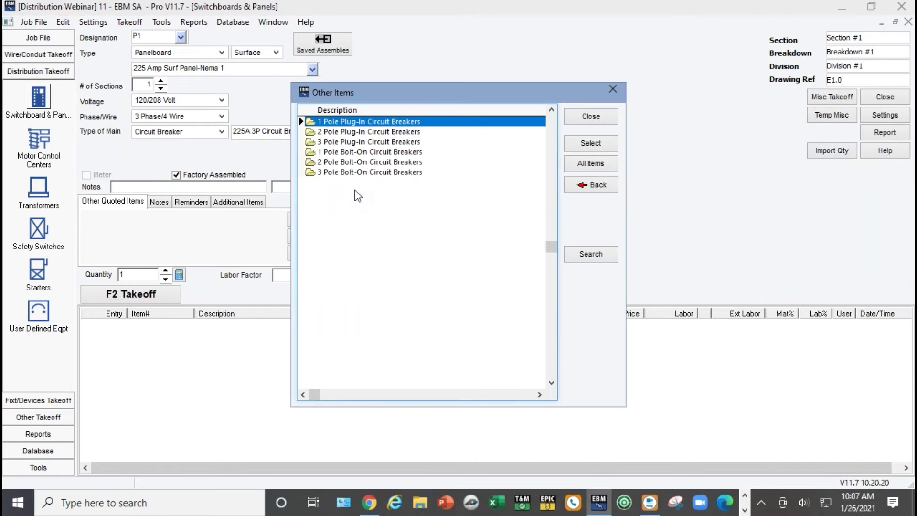
{"action": "double_click", "coordinate": [356, 154]}
{"action": "double_click", "coordinate": [355, 132]}
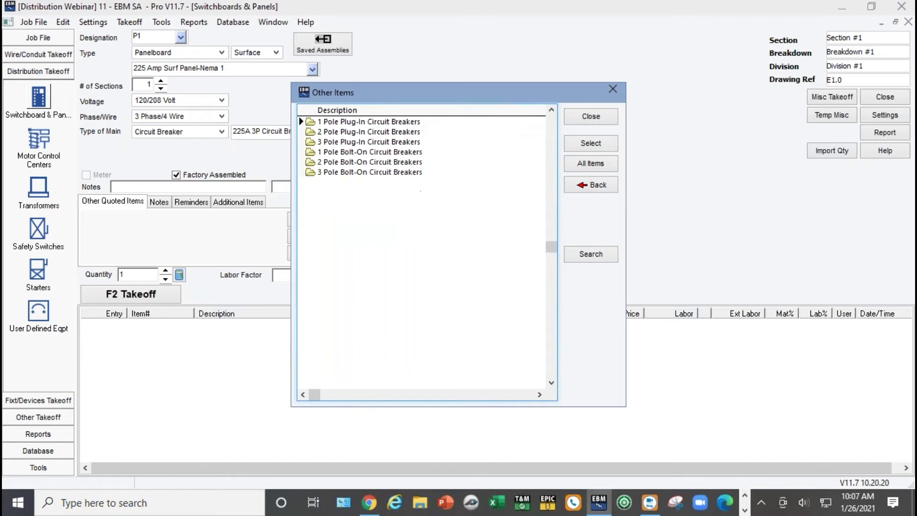
{"action": "type", "text": "20"}
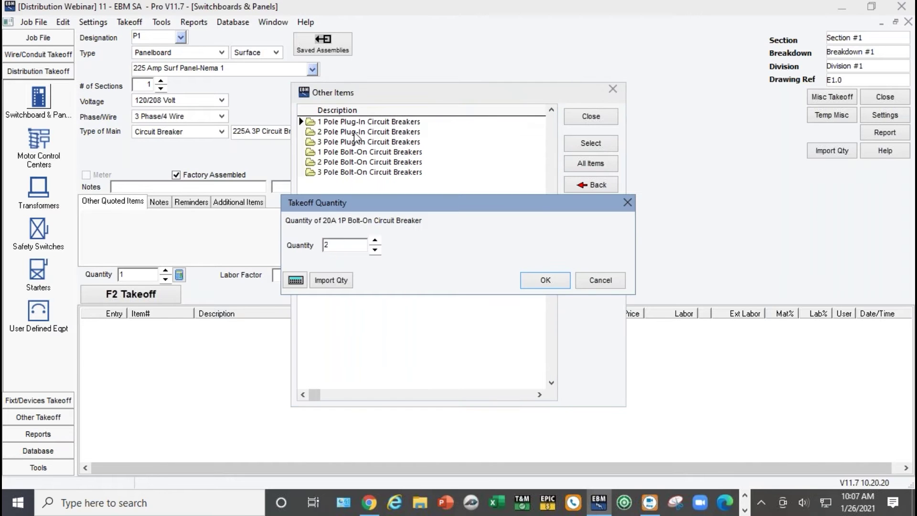
{"action": "left_click", "coordinate": [558, 281]}
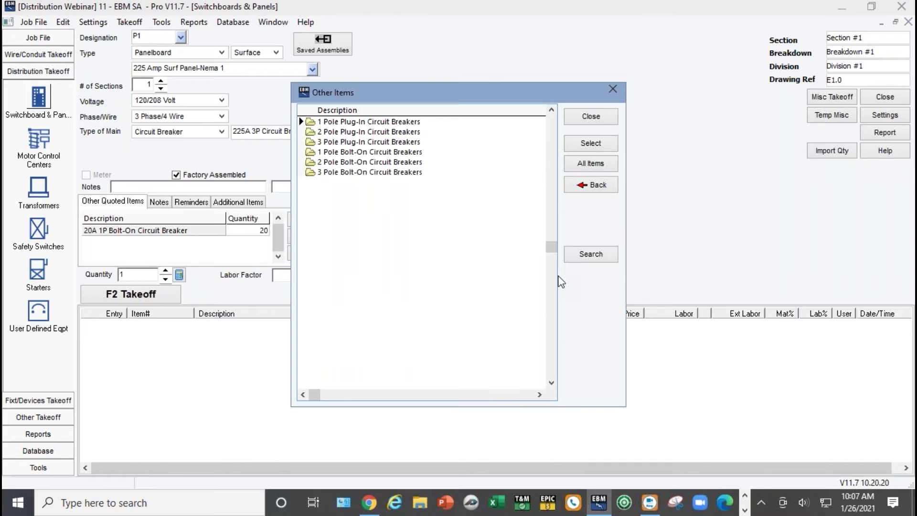
Add two 30A 2P Bolt-On Circuit Breakers to the panel's other quoted items.
{"action": "left_click", "coordinate": [331, 164]}
{"action": "double_click", "coordinate": [331, 162]}
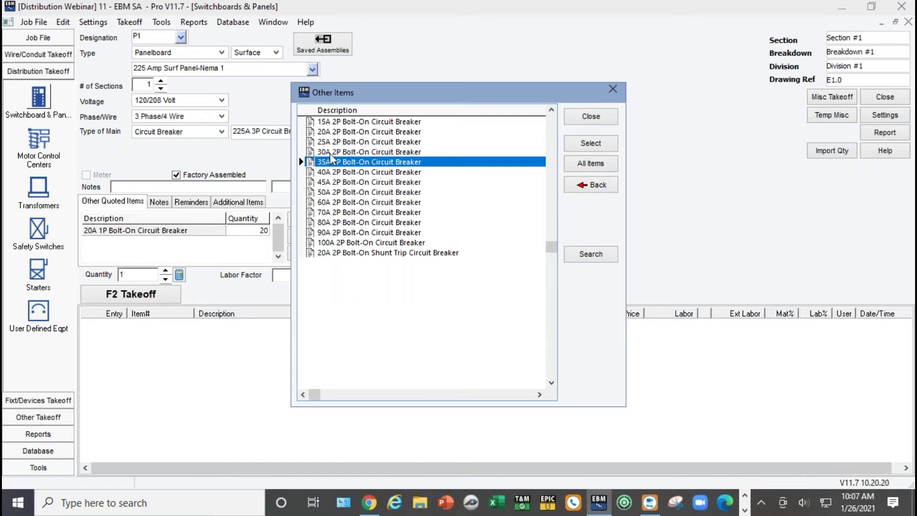
{"action": "double_click", "coordinate": [331, 152]}
{"action": "type", "text": "2"}
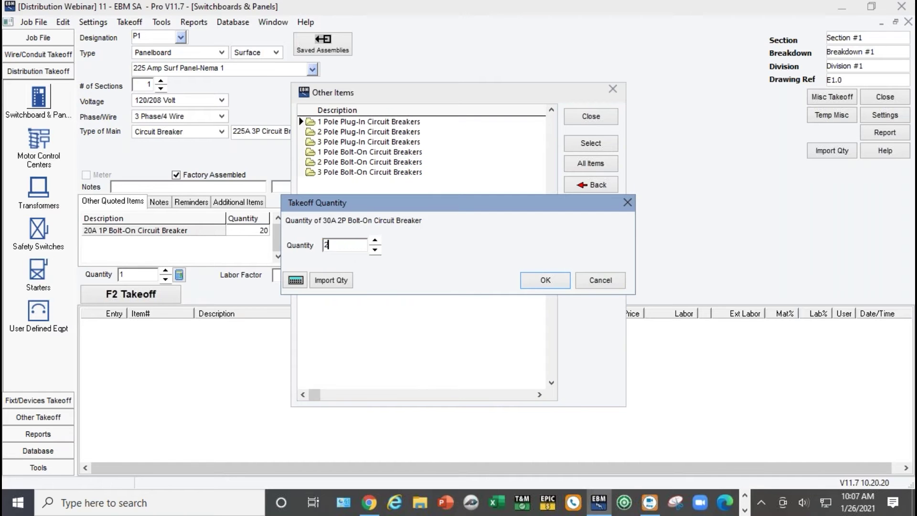
{"action": "left_click", "coordinate": [563, 281]}
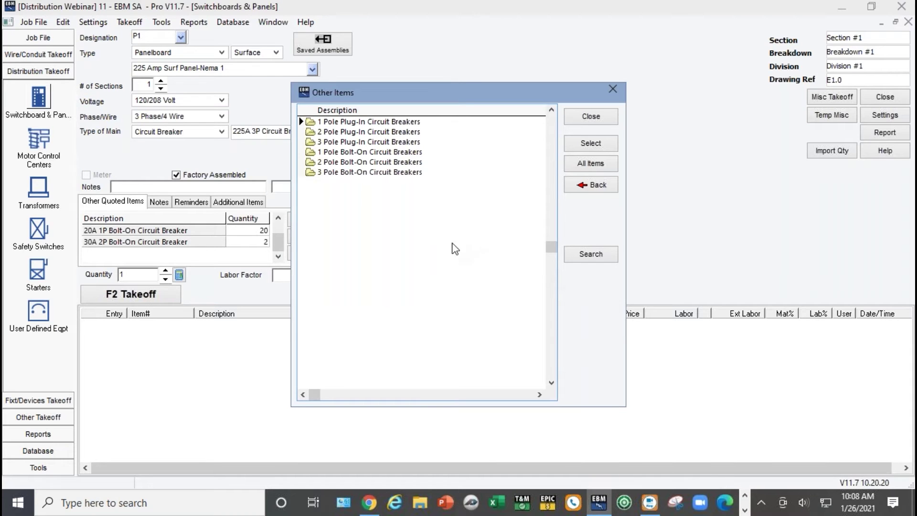
Add one 50A 3P Bolt-On Circuit Breaker to the quoted items and finish the item selection.
{"action": "double_click", "coordinate": [371, 173]}
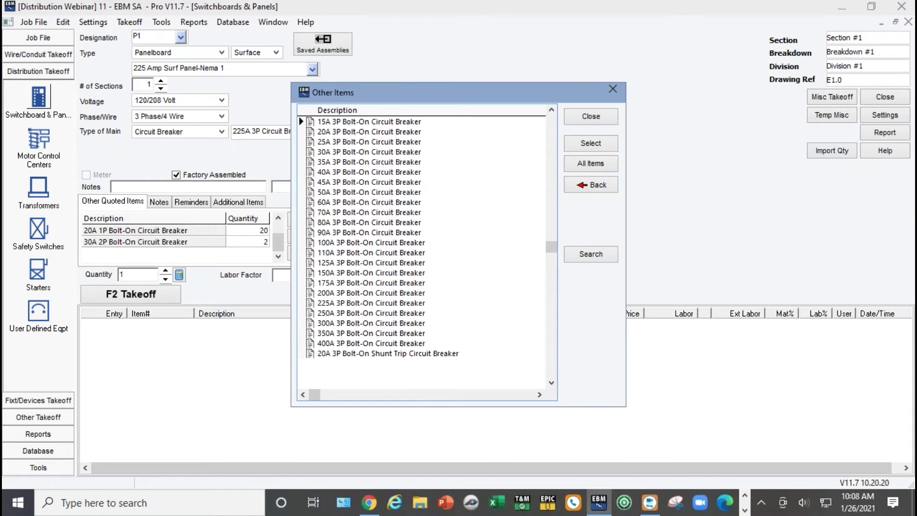
{"action": "double_click", "coordinate": [349, 193]}
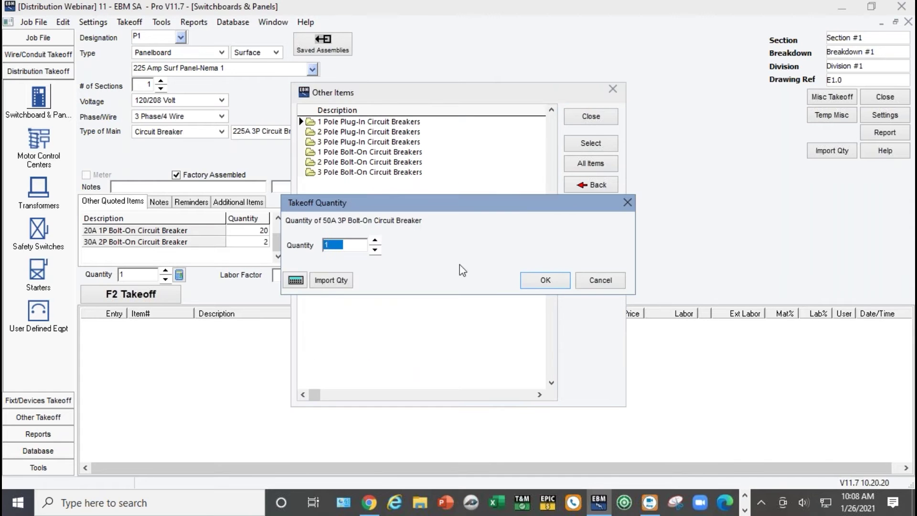
{"action": "left_click", "coordinate": [547, 281]}
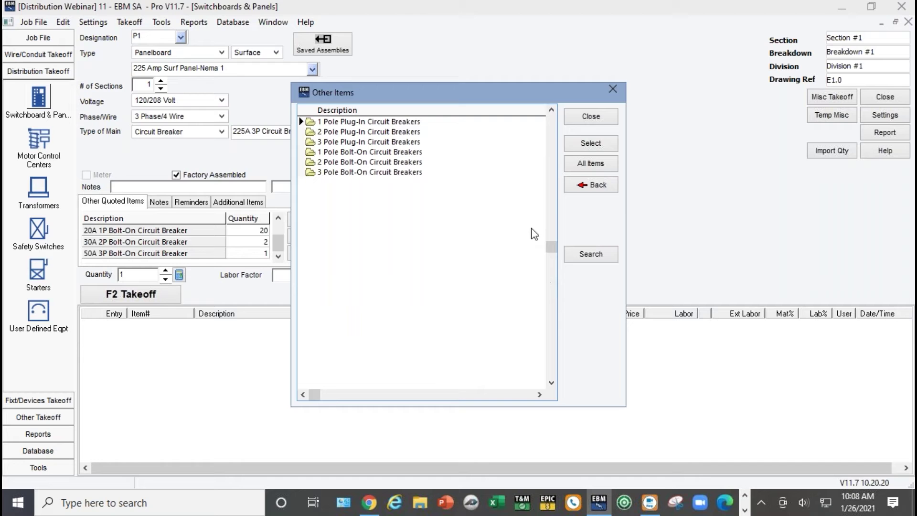
{"action": "left_click", "coordinate": [593, 120]}
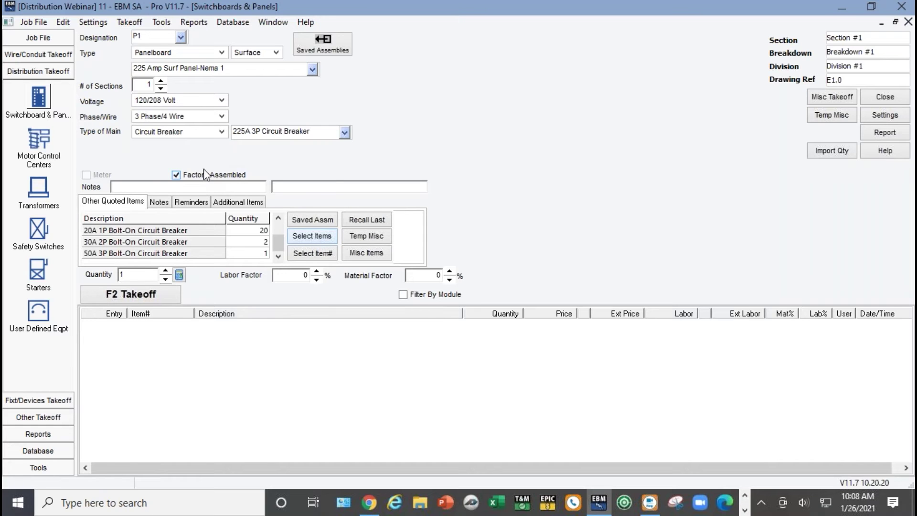
Compare P1's total labor with and without factory assembly, cancelling each takeoff and leaving the panel factory assembled.
{"action": "left_click", "coordinate": [137, 298]}
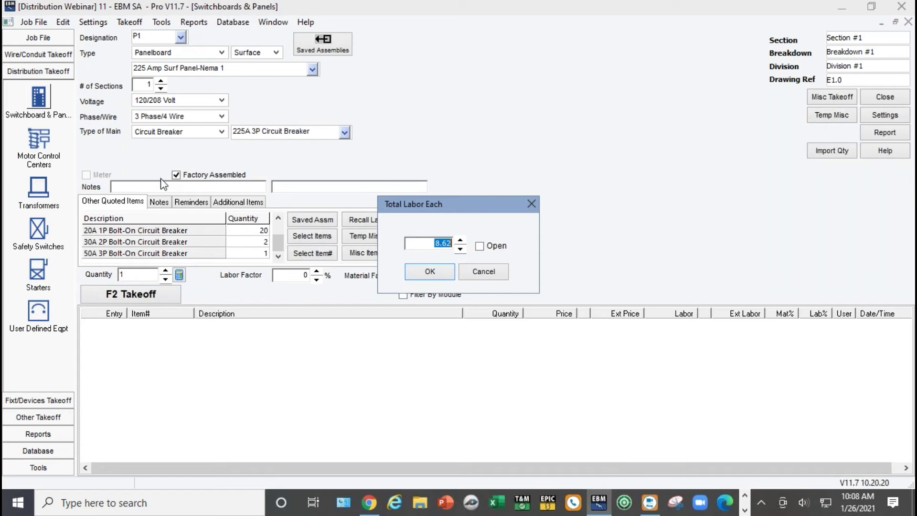
{"action": "left_click", "coordinate": [490, 278]}
{"action": "left_click", "coordinate": [176, 174]}
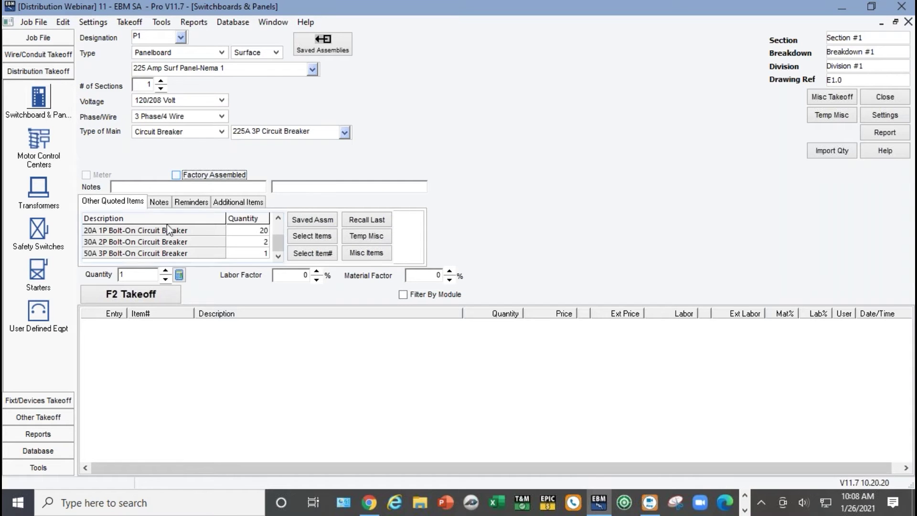
{"action": "left_click", "coordinate": [120, 296]}
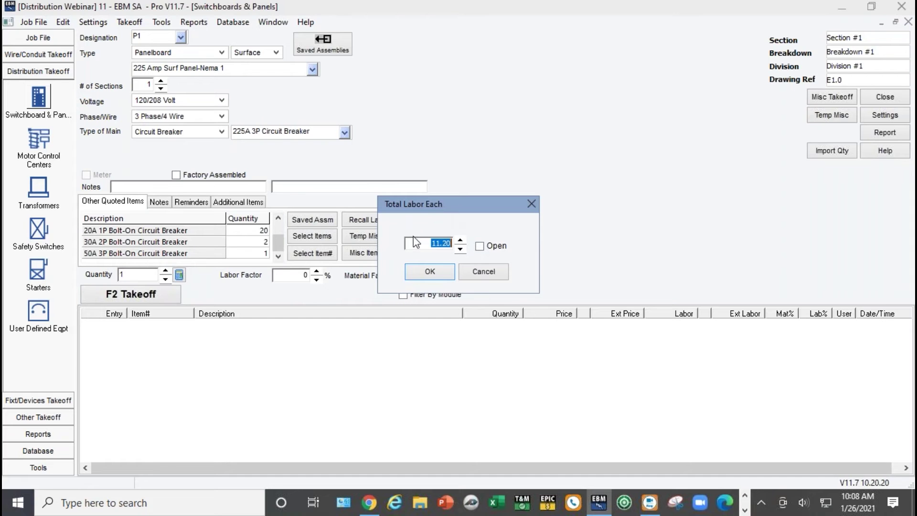
{"action": "left_click", "coordinate": [477, 271]}
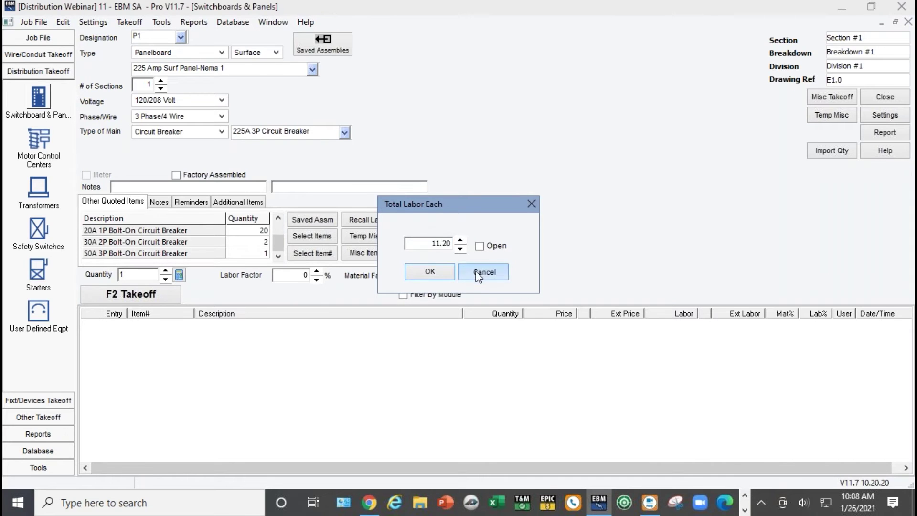
{"action": "left_click", "coordinate": [176, 175]}
Take off panel P1 as factory assembled, accepting the proposed total labor.
{"action": "left_click", "coordinate": [130, 299]}
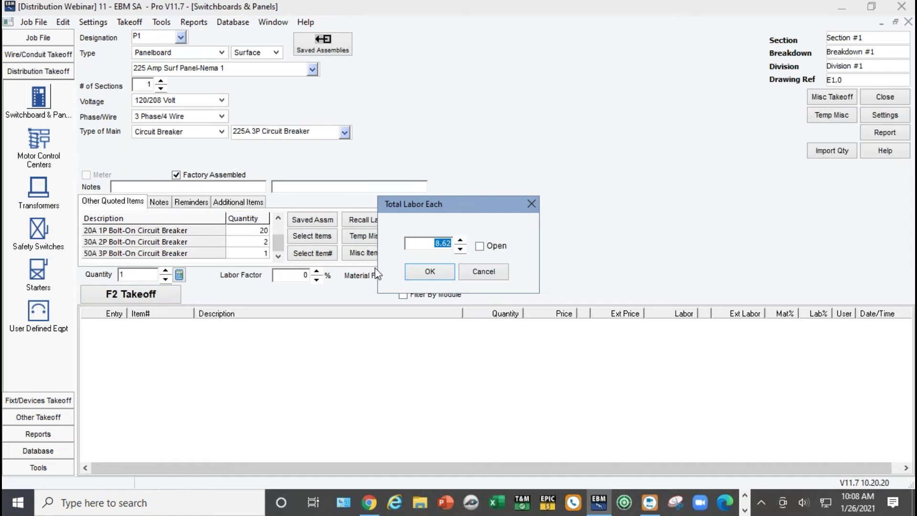
{"action": "left_click", "coordinate": [428, 277]}
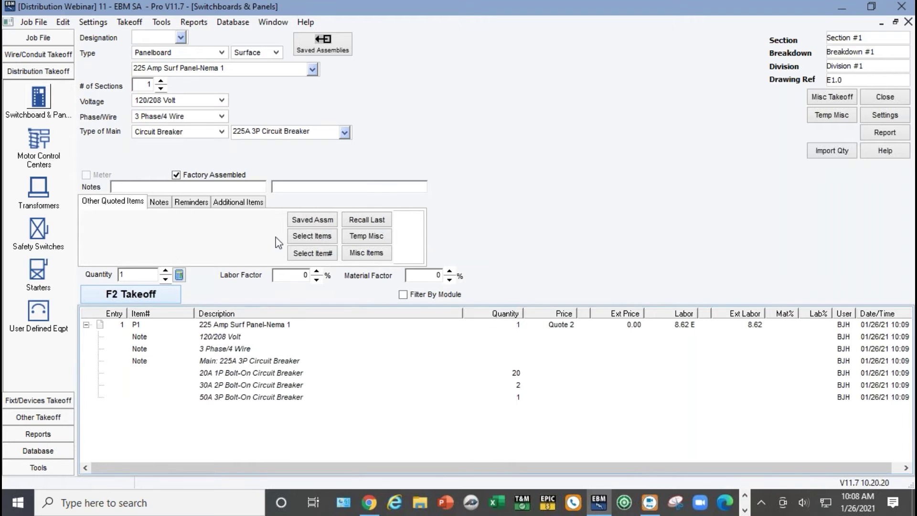
Designate a new panel P2 and reuse panel P1's setup for it, including its quoted breakers.
{"action": "left_click", "coordinate": [160, 41]}
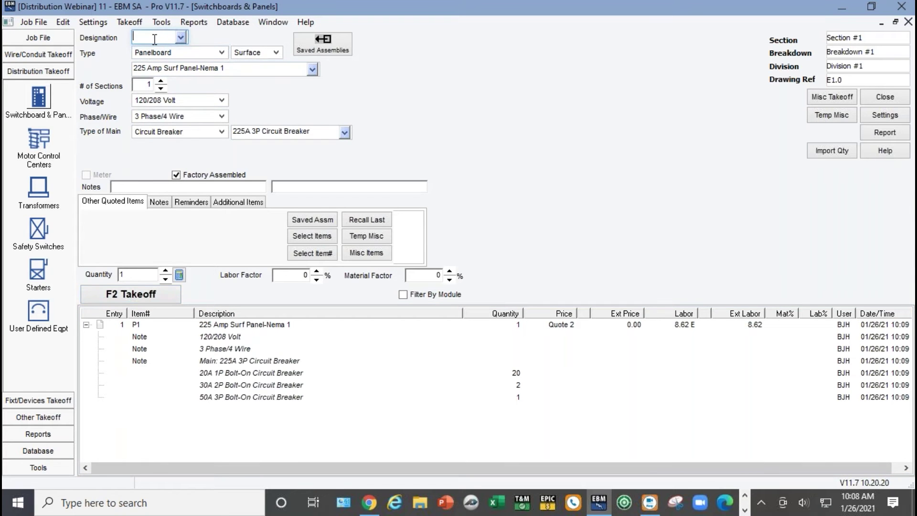
{"action": "type", "text": "P2"}
{"action": "left_click", "coordinate": [181, 38]}
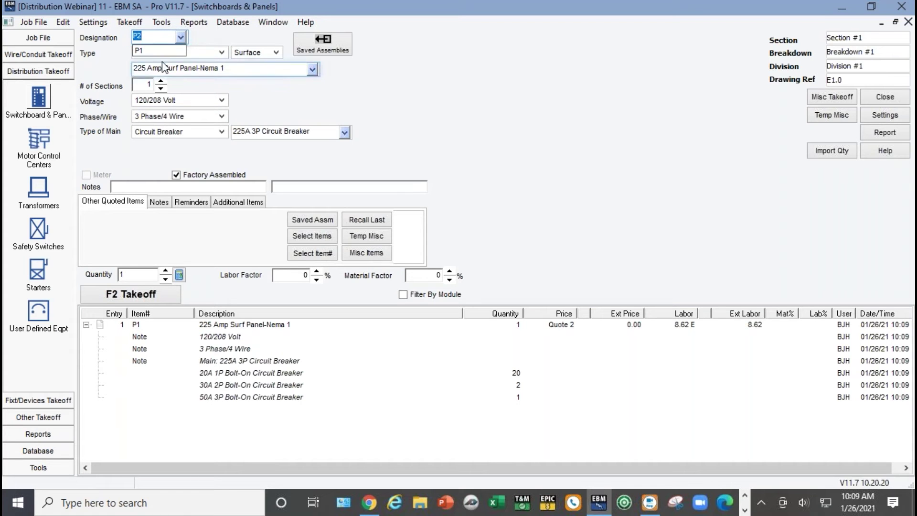
{"action": "left_click", "coordinate": [160, 51]}
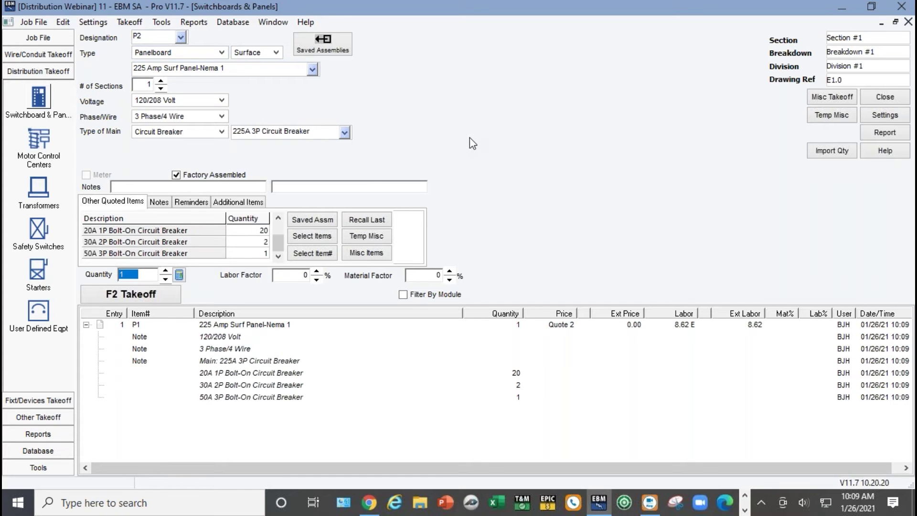
Set P2's 20A 1P Bolt-On Circuit Breaker quantity to 18 and delete the 30A 2P Bolt-On Circuit Breaker item.
{"action": "left_click", "coordinate": [254, 235]}
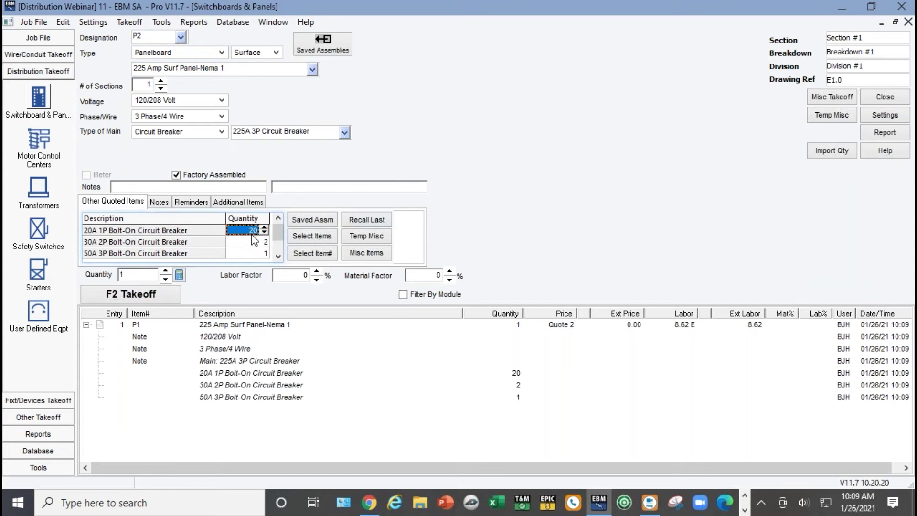
{"action": "type", "text": "18"}
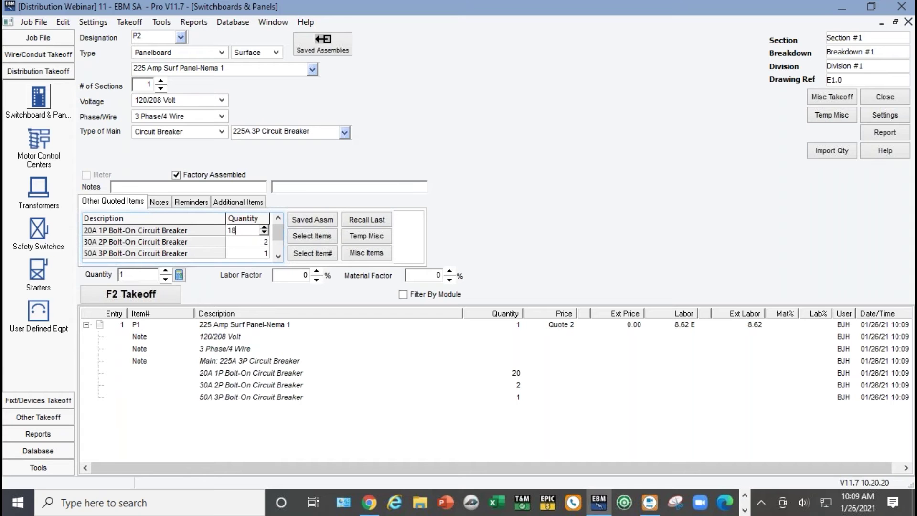
{"action": "left_click", "coordinate": [248, 240]}
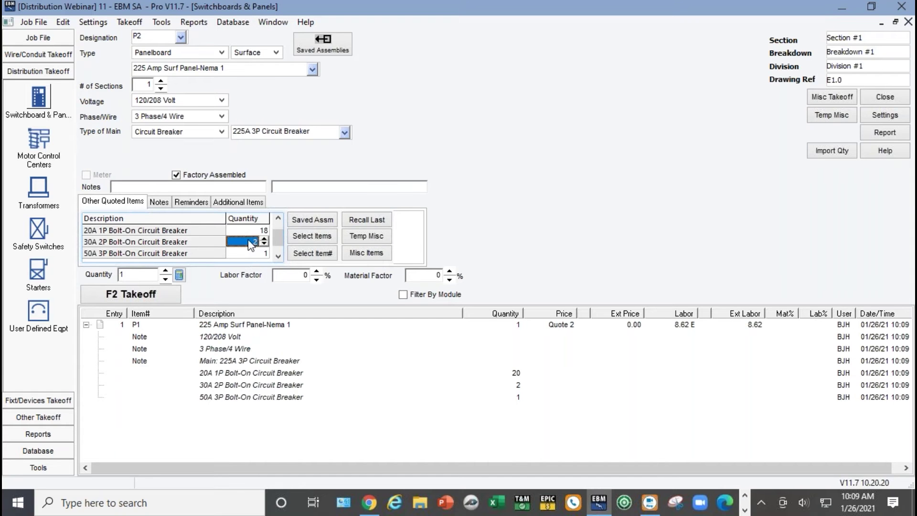
{"action": "right_click", "coordinate": [247, 241]}
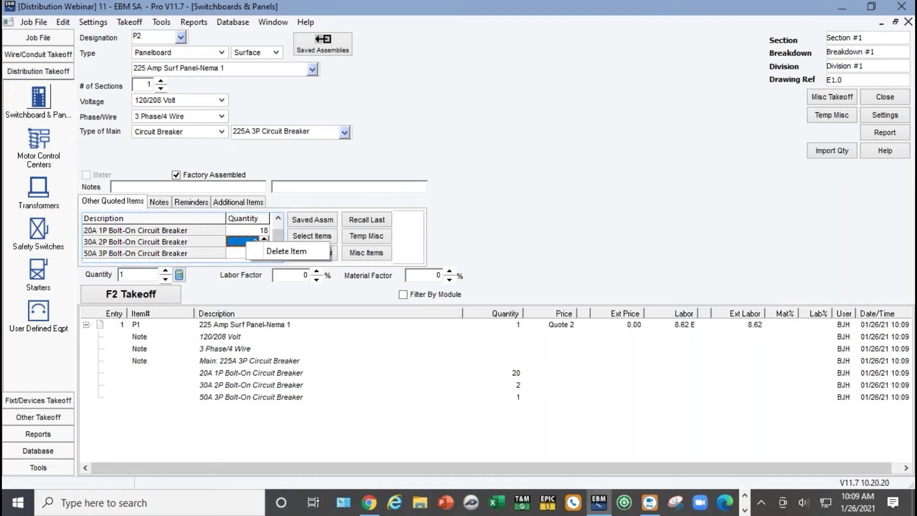
{"action": "left_click", "coordinate": [273, 253]}
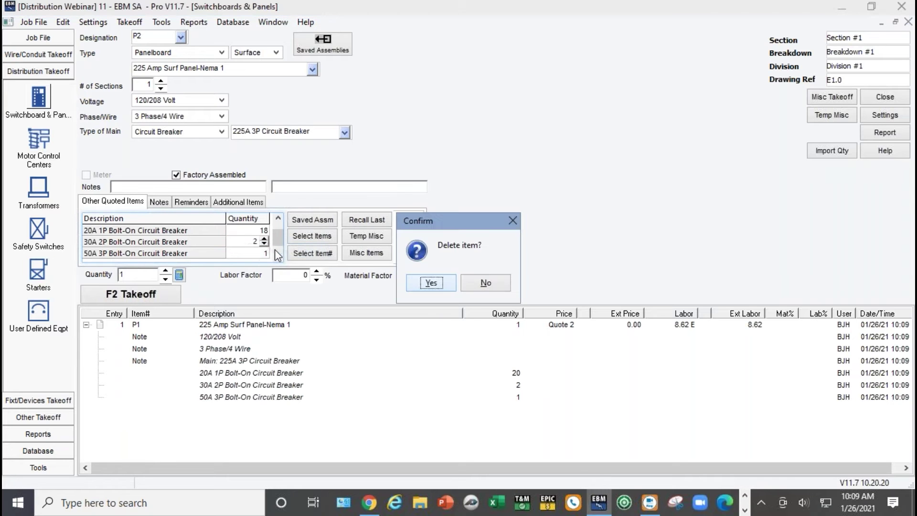
{"action": "left_click", "coordinate": [431, 283]}
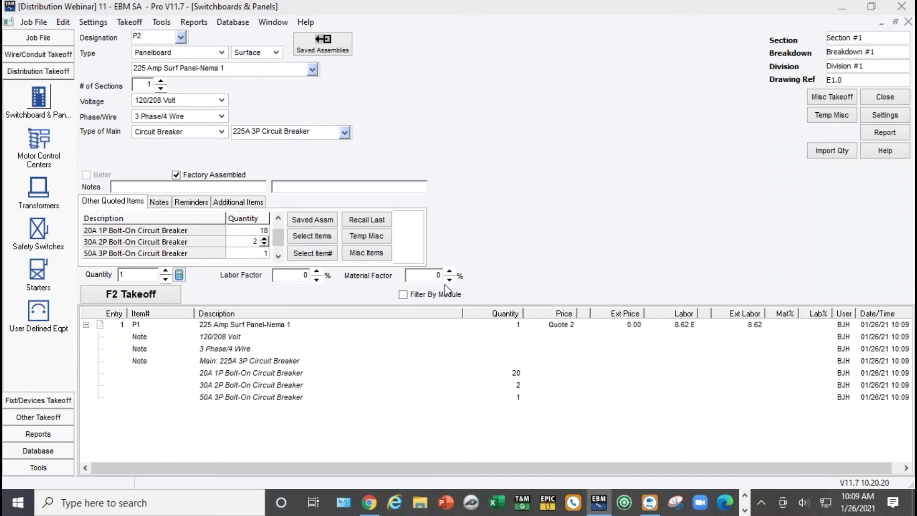
Add four 30A 3P Bolt-On Circuit Breakers to P2's quoted items and take off the panel, accepting the proposed total labor.
{"action": "left_click", "coordinate": [331, 240]}
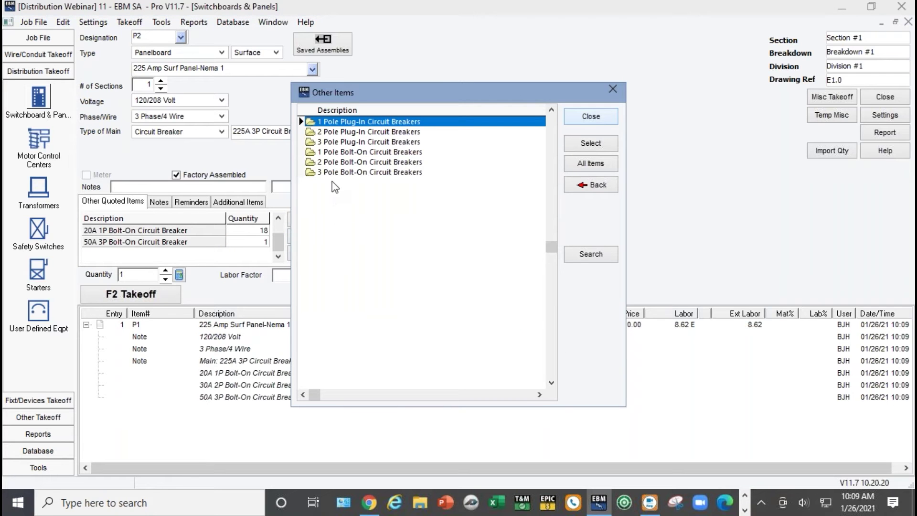
{"action": "double_click", "coordinate": [335, 173]}
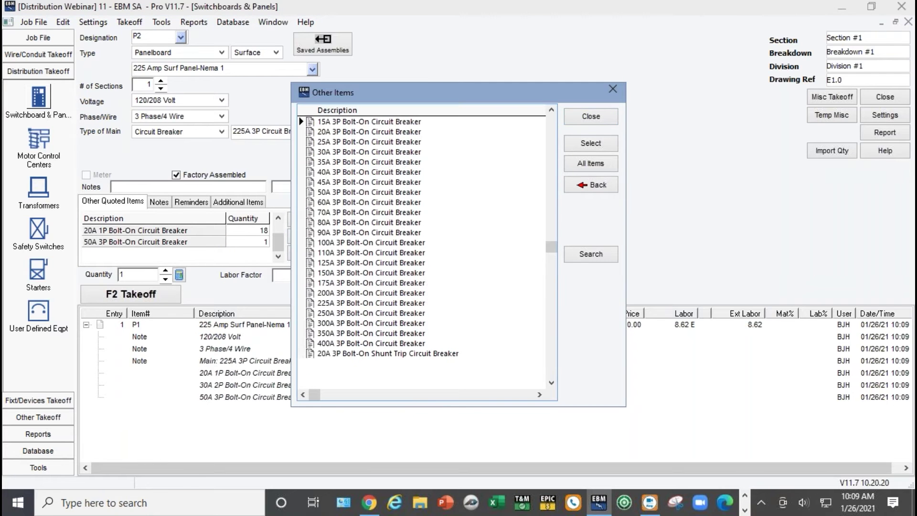
{"action": "left_click", "coordinate": [331, 153]}
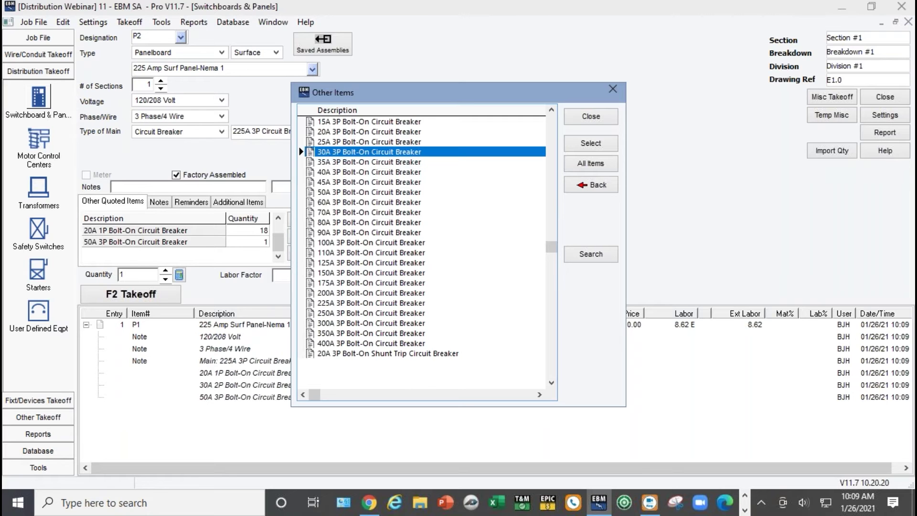
{"action": "double_click", "coordinate": [331, 153]}
{"action": "type", "text": "4"}
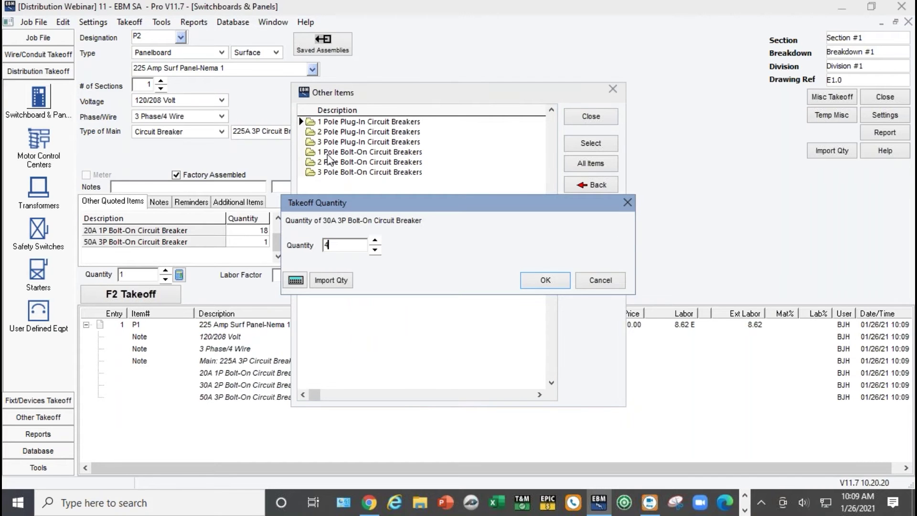
{"action": "left_click", "coordinate": [547, 281]}
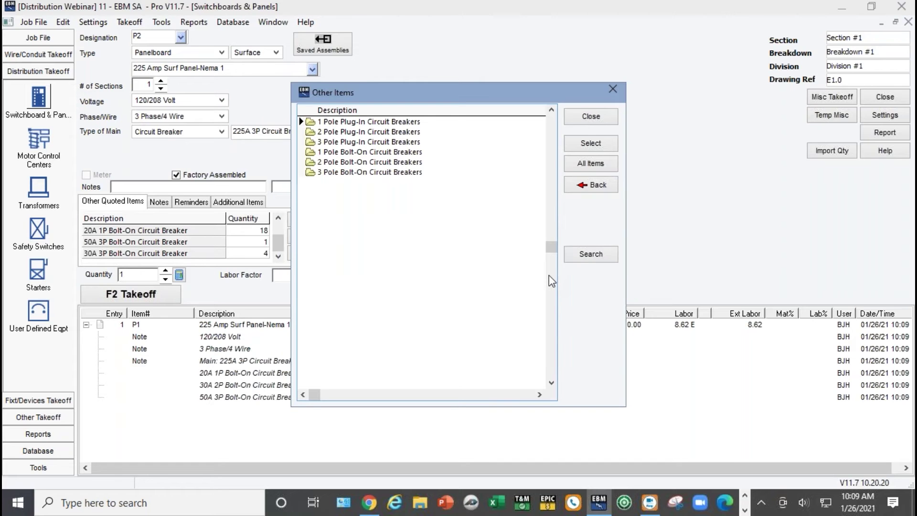
{"action": "left_click", "coordinate": [584, 119]}
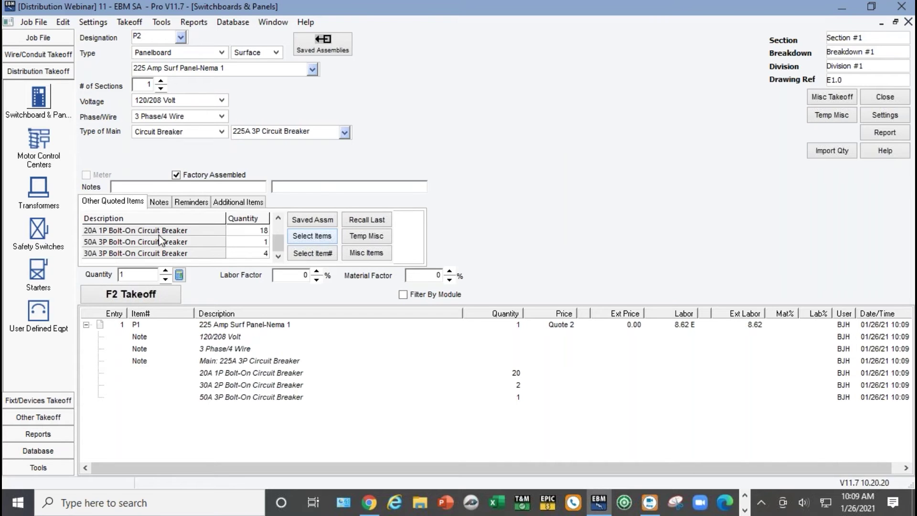
{"action": "left_click", "coordinate": [133, 295]}
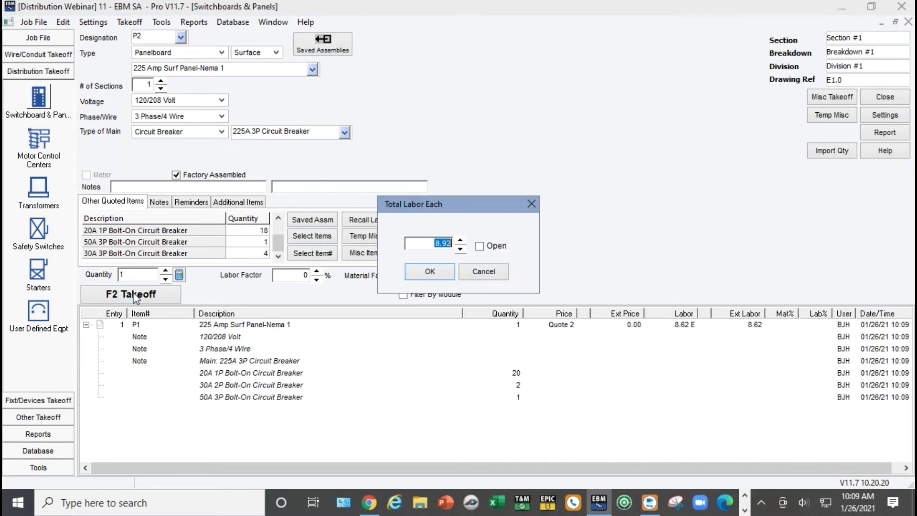
{"action": "left_click", "coordinate": [438, 272]}
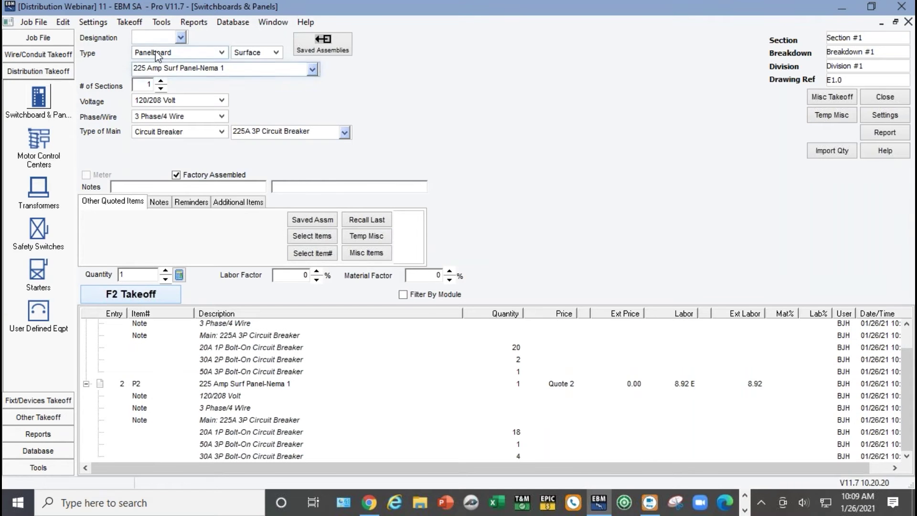
Designate a new panel P3 and load the saved assembly 125A Flush Load Center for it.
{"action": "left_click", "coordinate": [154, 36]}
{"action": "type", "text": "P3"}
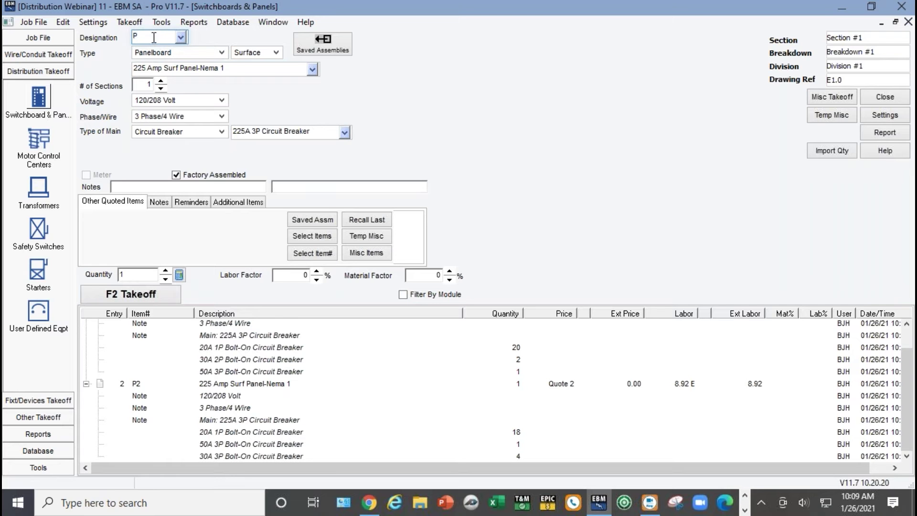
{"action": "left_click", "coordinate": [314, 46]}
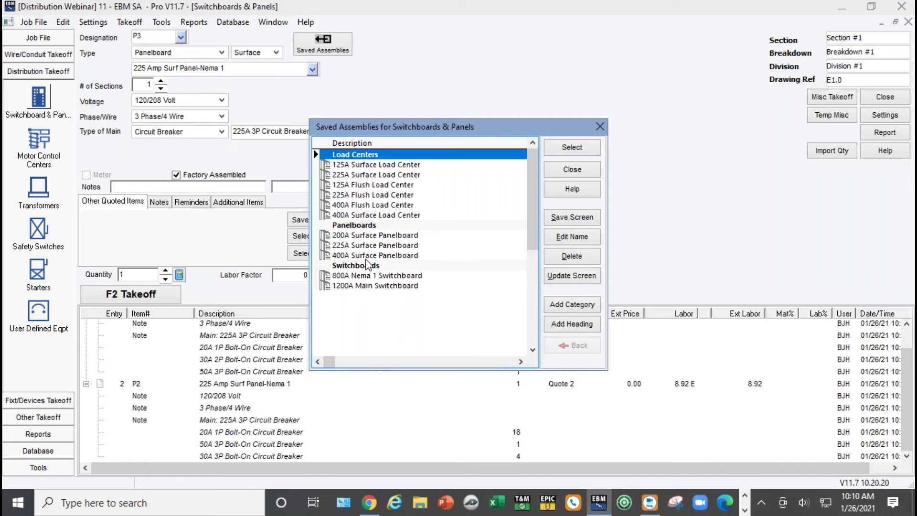
{"action": "left_click", "coordinate": [362, 187]}
{"action": "double_click", "coordinate": [363, 187]}
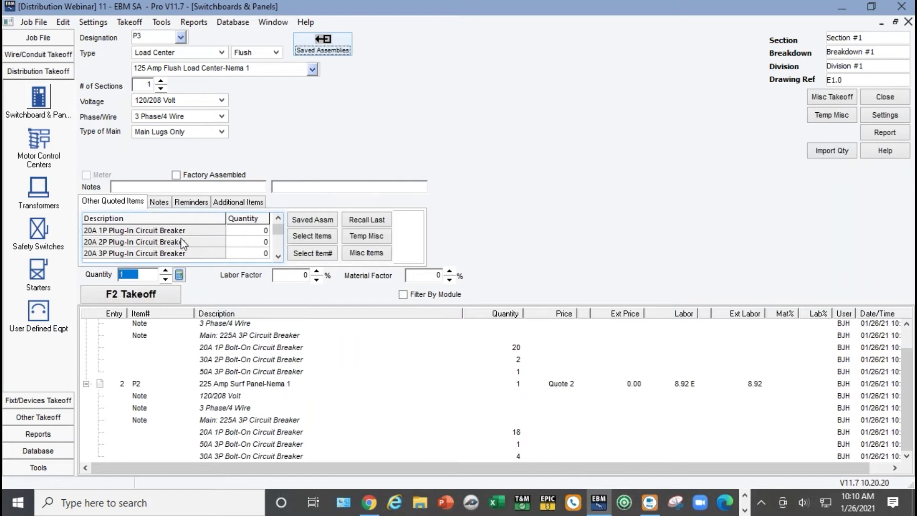
Set P3's Plug-In Circuit Breaker quantities to 12 for 20A 1P, 2 for 20A 2P and 1 for 60A 3P.
{"action": "left_click", "coordinate": [242, 230]}
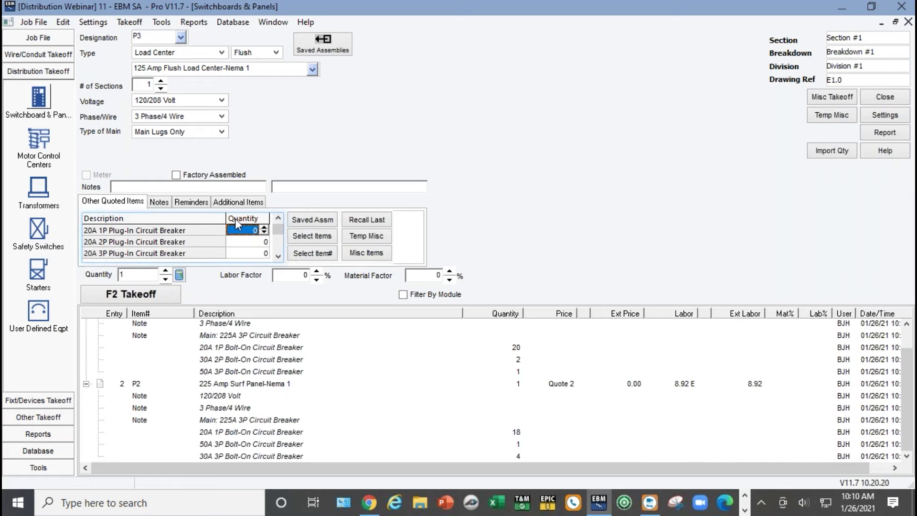
{"action": "type", "text": "12"}
{"action": "left_click", "coordinate": [242, 239]}
{"action": "type", "text": "2"}
{"action": "left_click", "coordinate": [278, 256]}
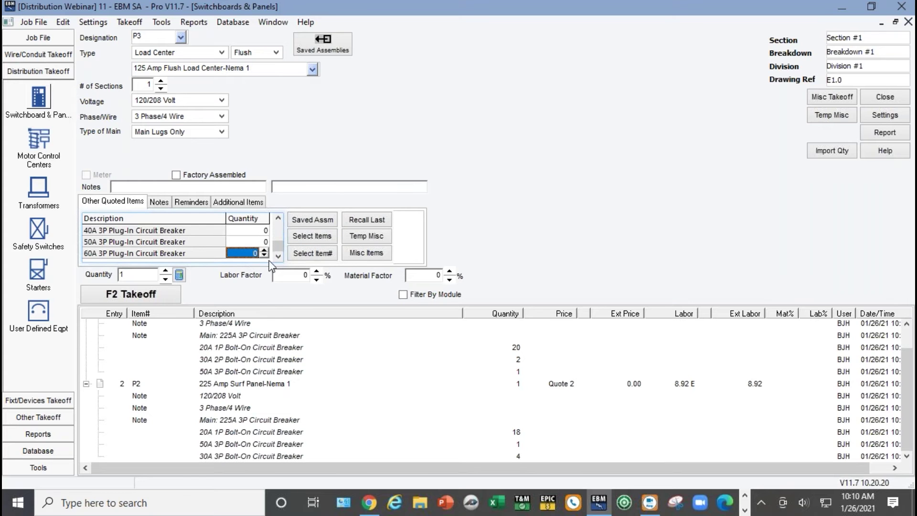
{"action": "type", "text": "1"}
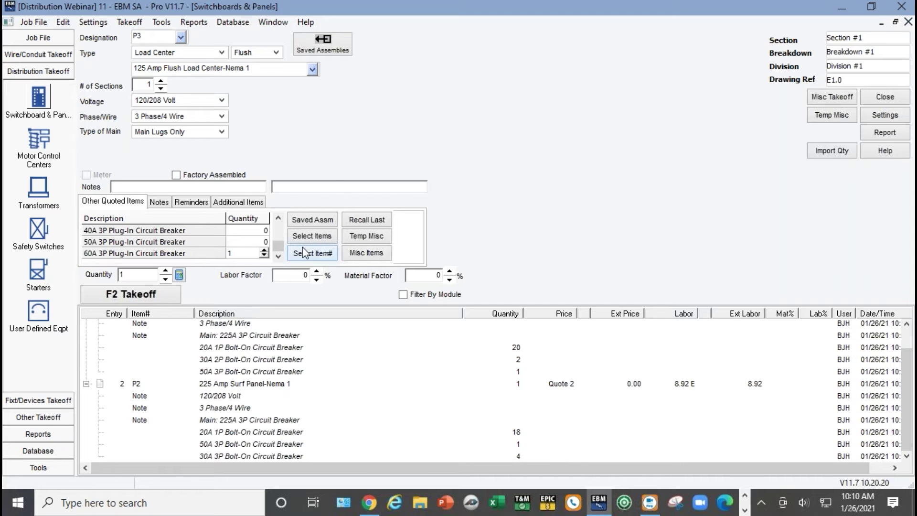
Add the note "12K AIC" to P3 and take it off as factory assembled, accepting the proposed total labor.
{"action": "left_click", "coordinate": [140, 186]}
{"action": "type", "text": "12K AIC"}
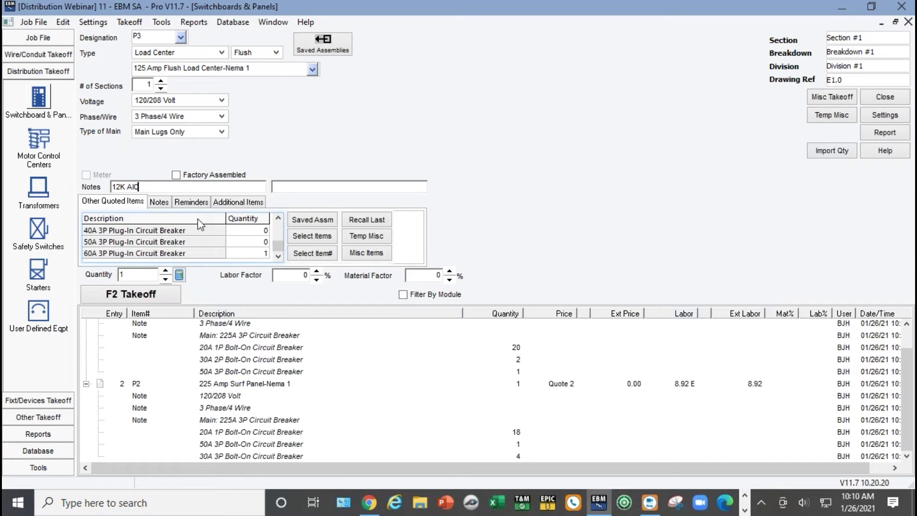
{"action": "left_click", "coordinate": [175, 175]}
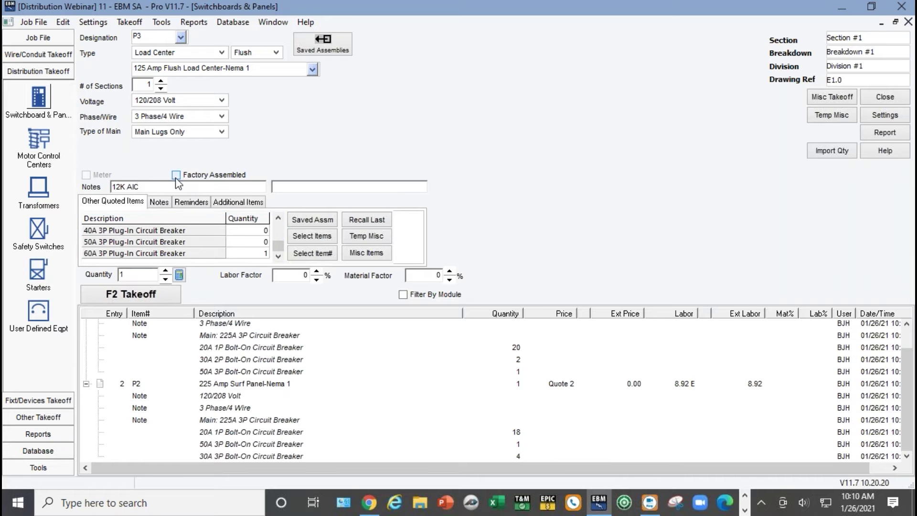
{"action": "left_click", "coordinate": [149, 300]}
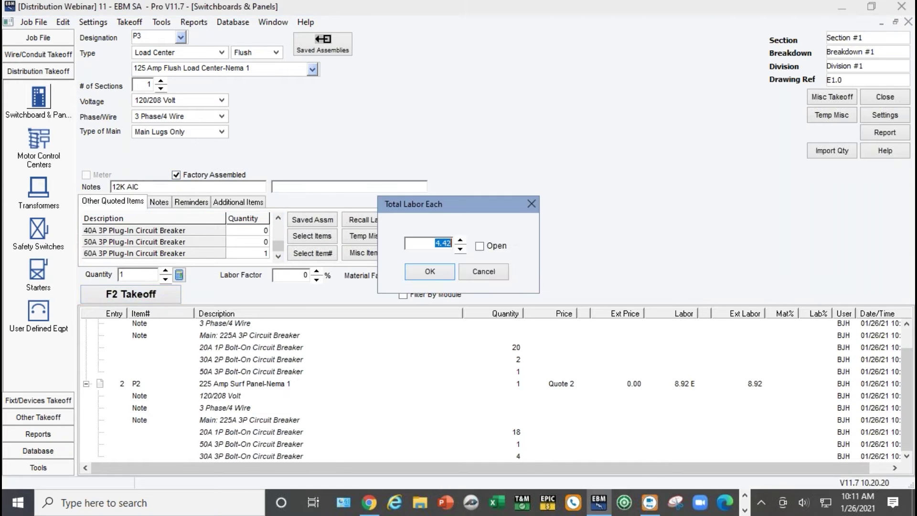
{"action": "left_click", "coordinate": [429, 272]}
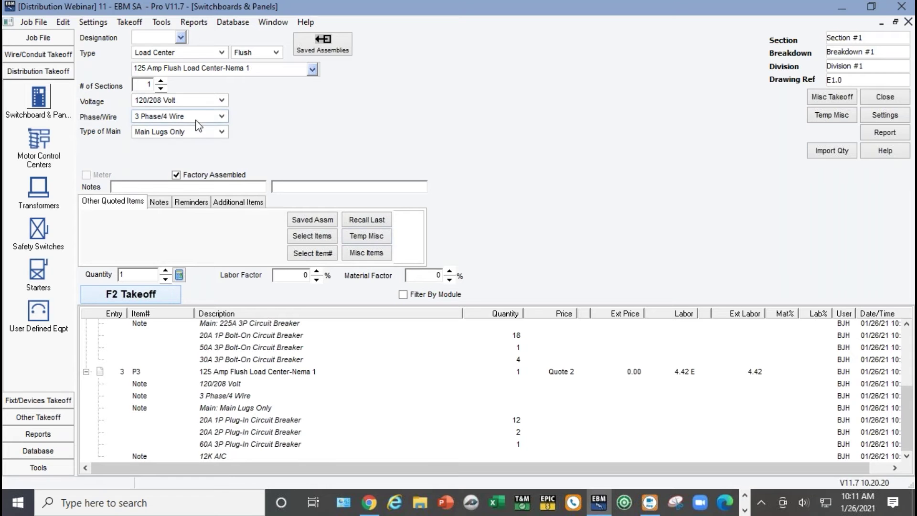
Designate a new entry MSB as a Main Switchboard, 600A Main Switchboard/Free Standing-N1, with 2 sections.
{"action": "left_click", "coordinate": [152, 38]}
{"action": "type", "text": "MSB"}
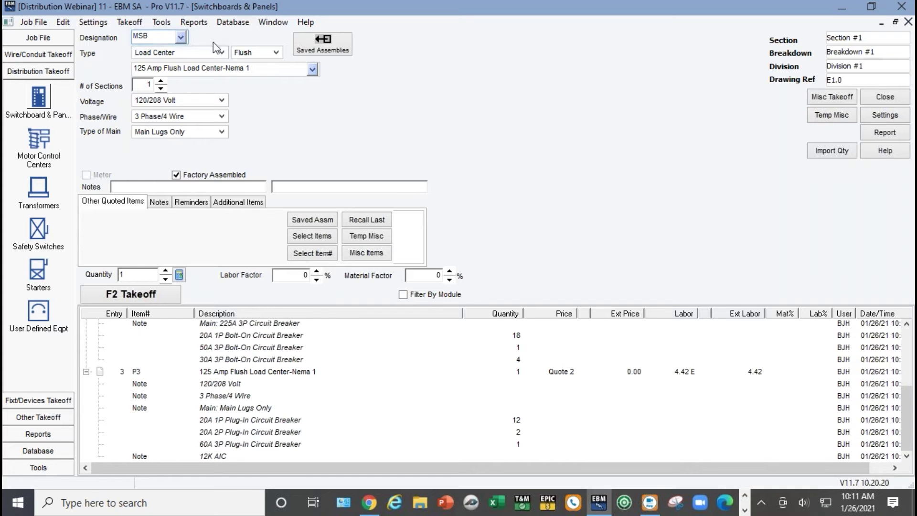
{"action": "left_click", "coordinate": [221, 52]}
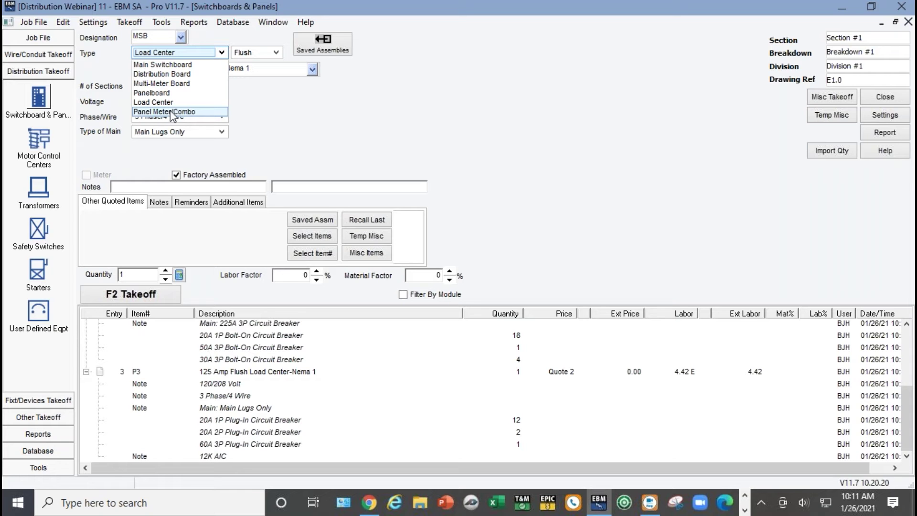
{"action": "left_click", "coordinate": [184, 65]}
{"action": "left_click", "coordinate": [185, 67]}
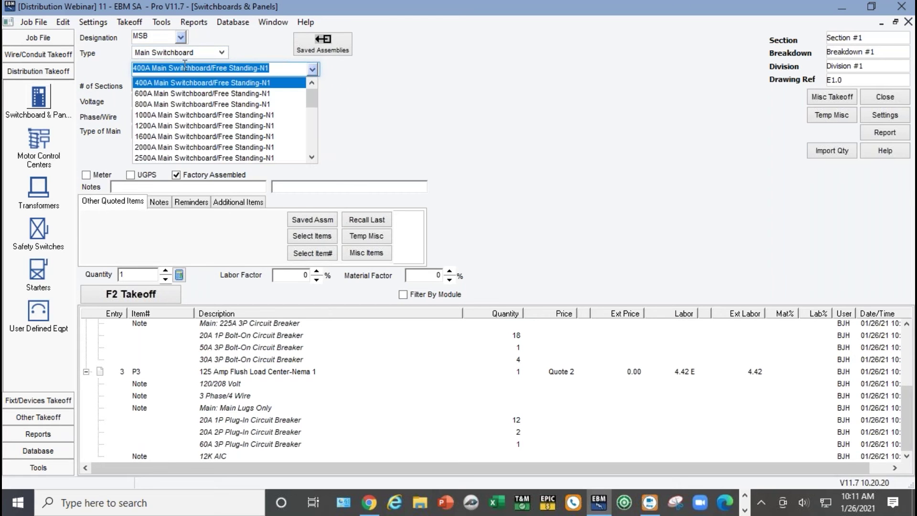
{"action": "left_click", "coordinate": [177, 95]}
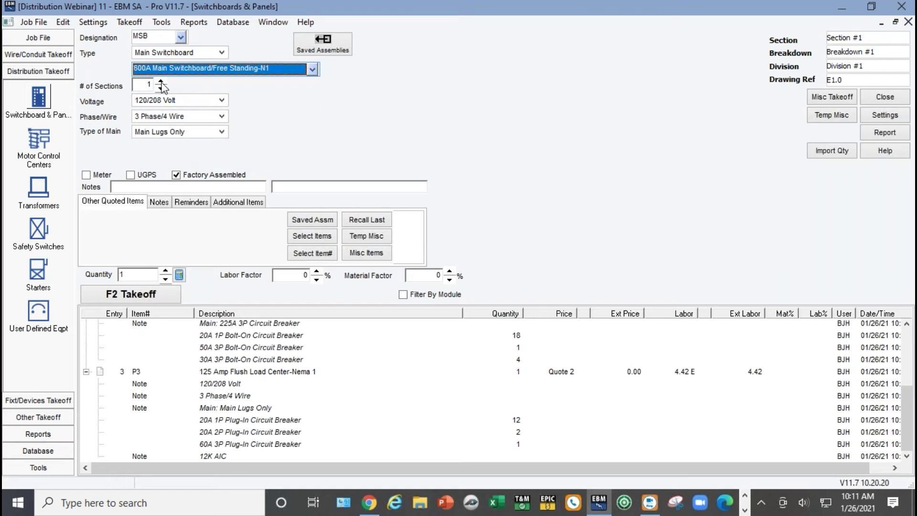
{"action": "left_click", "coordinate": [161, 82]}
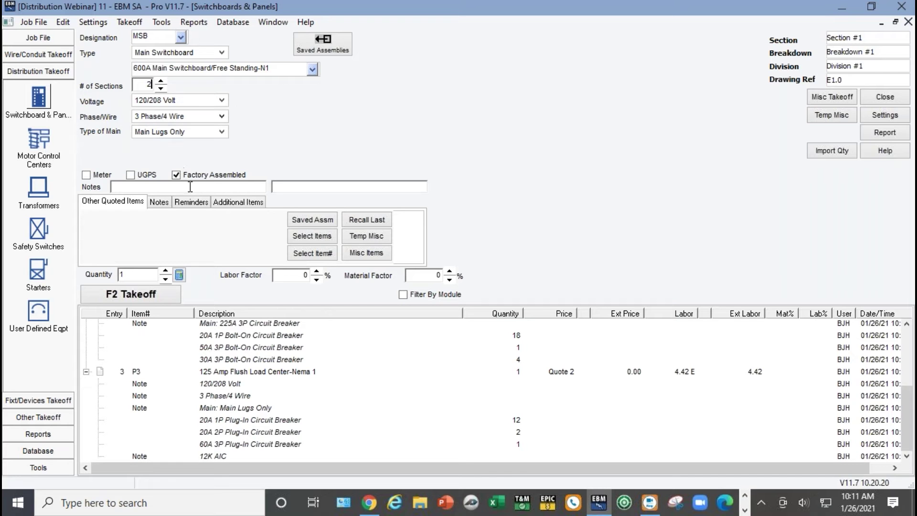
Give the MSB switchboard a Circuit Breaker main and include the UGPS option.
{"action": "left_click", "coordinate": [216, 133]}
{"action": "left_click", "coordinate": [173, 154]}
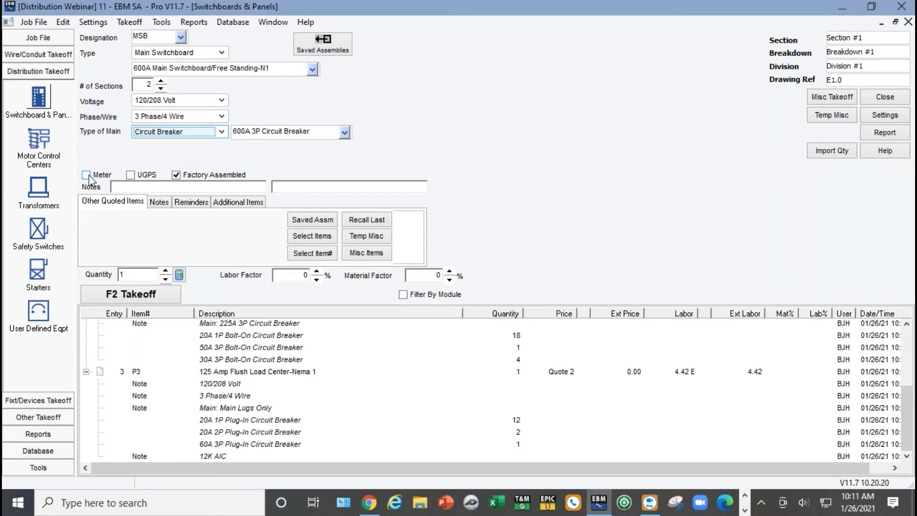
{"action": "left_click", "coordinate": [133, 176]}
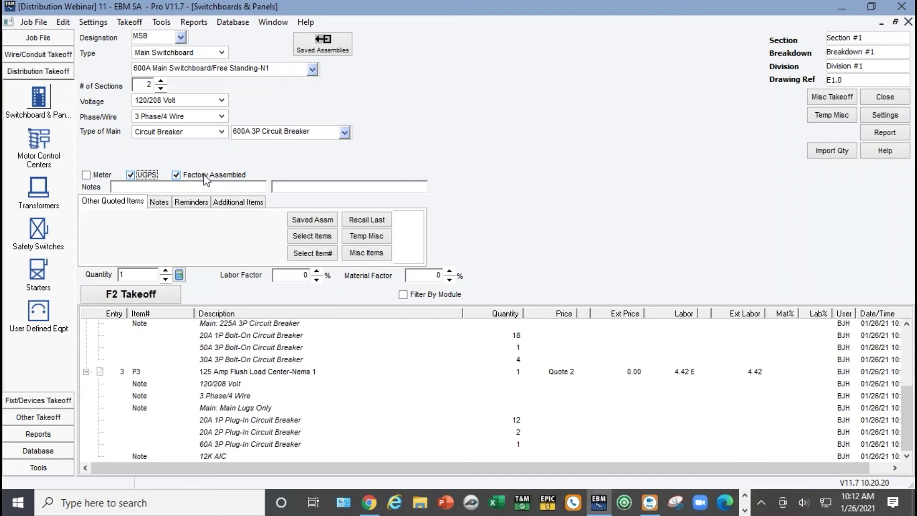
Add two 200A 3P Circuit Breakers from the 3 Pole Main/Sub-Main Circuit Breakers to the MSB switchboard's quoted items.
{"action": "left_click", "coordinate": [322, 237]}
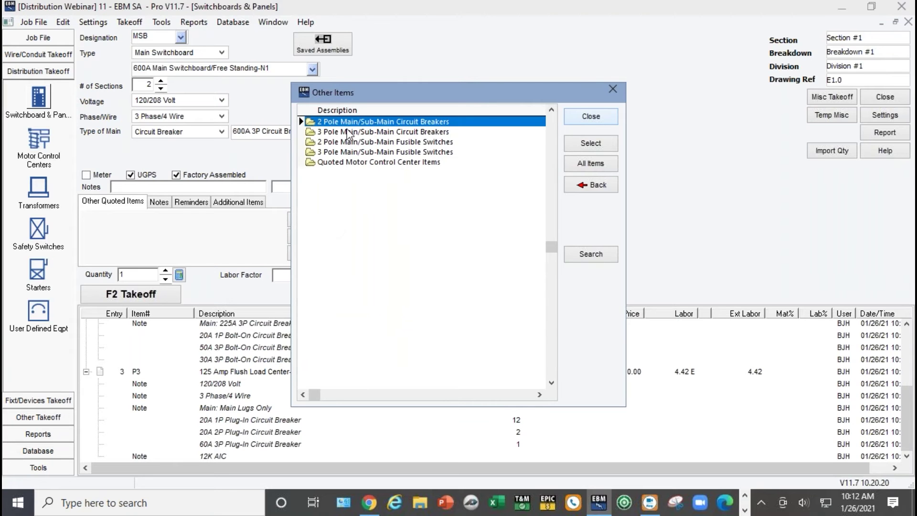
{"action": "double_click", "coordinate": [347, 132]}
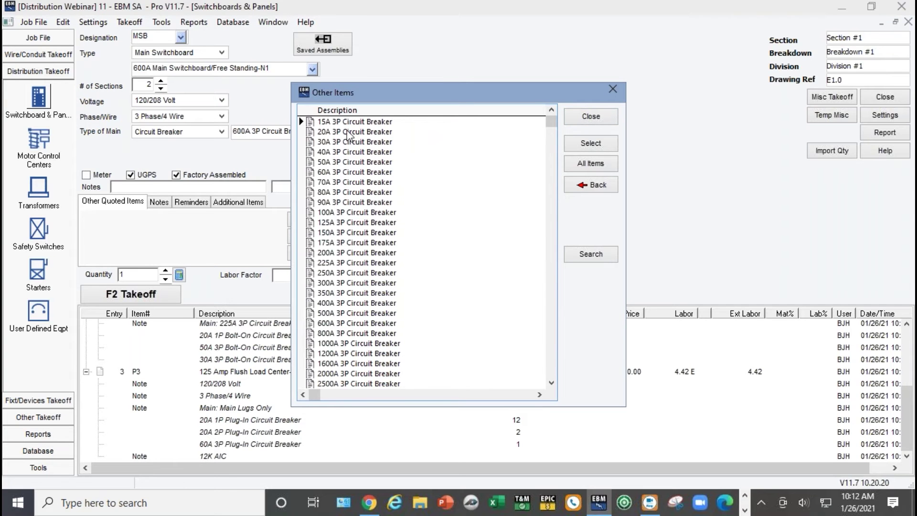
{"action": "double_click", "coordinate": [356, 253]}
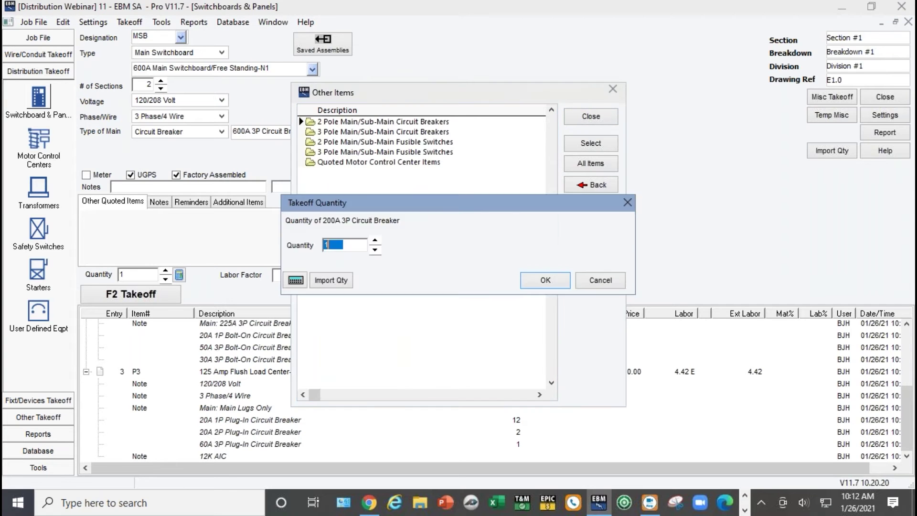
{"action": "type", "text": "2"}
{"action": "left_click", "coordinate": [539, 280]}
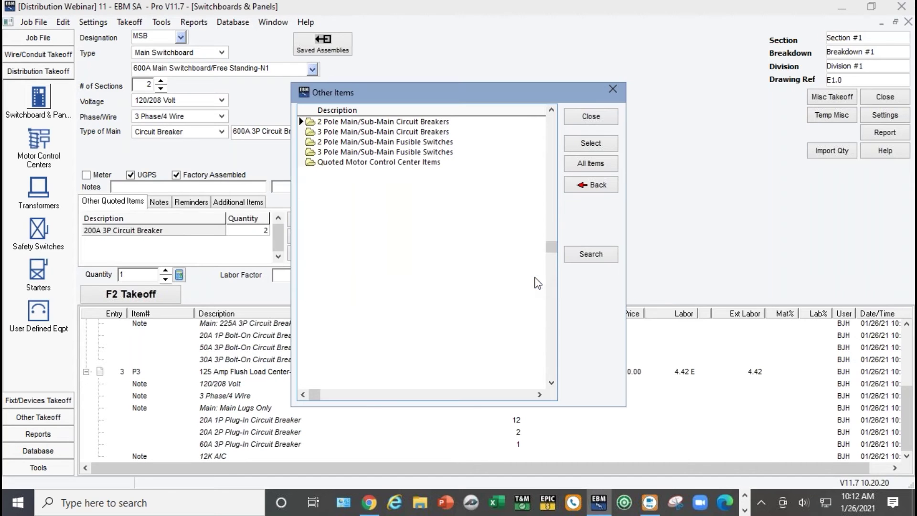
Add two 100A 3P Circuit Breakers to MSB and take off the switchboard, accepting the proposed total labor.
{"action": "double_click", "coordinate": [391, 132]}
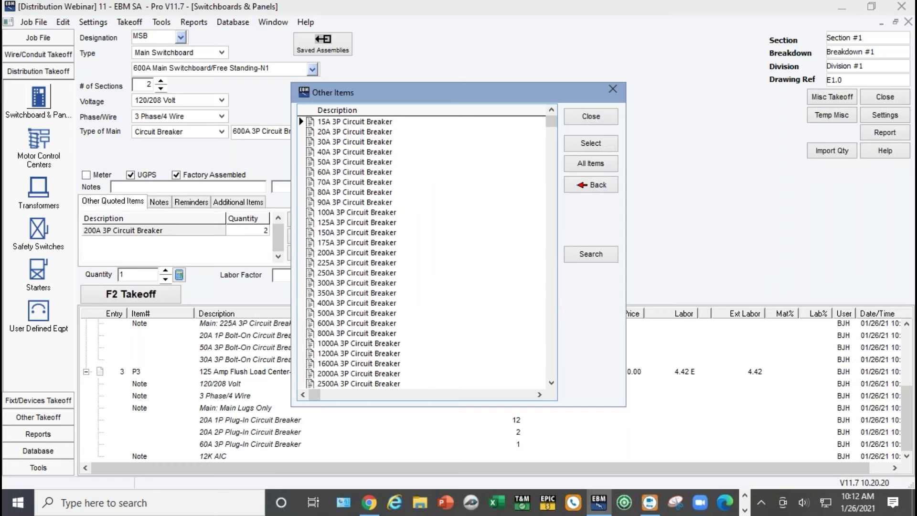
{"action": "left_click", "coordinate": [355, 213]}
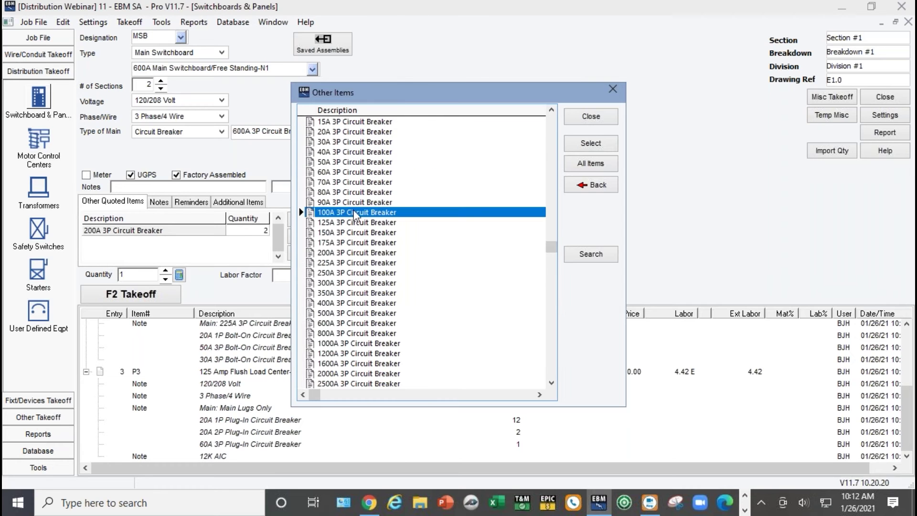
{"action": "double_click", "coordinate": [354, 212]}
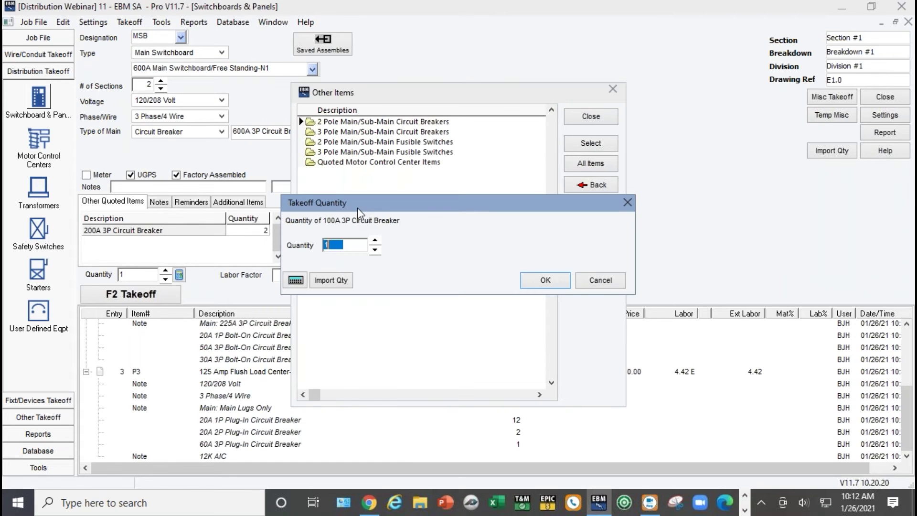
{"action": "left_click", "coordinate": [375, 240]}
{"action": "left_click", "coordinate": [552, 285]}
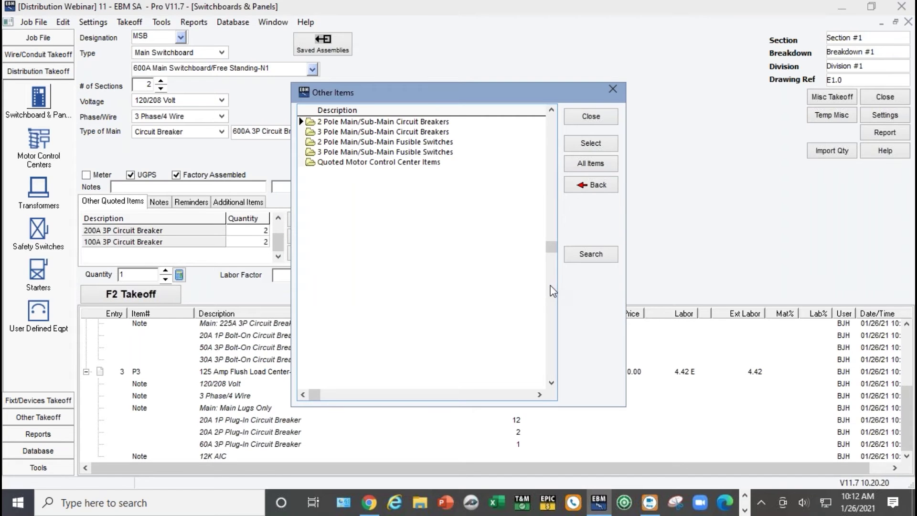
{"action": "left_click", "coordinate": [578, 119]}
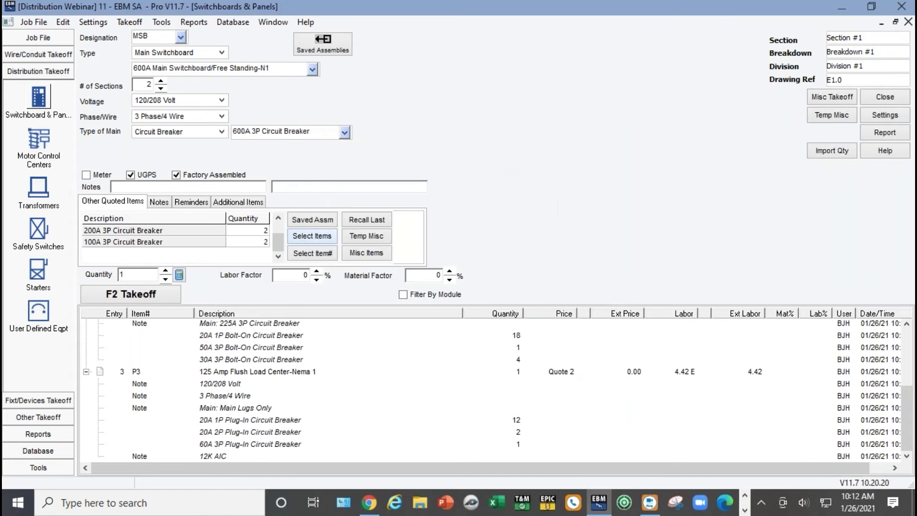
{"action": "left_click", "coordinate": [158, 297]}
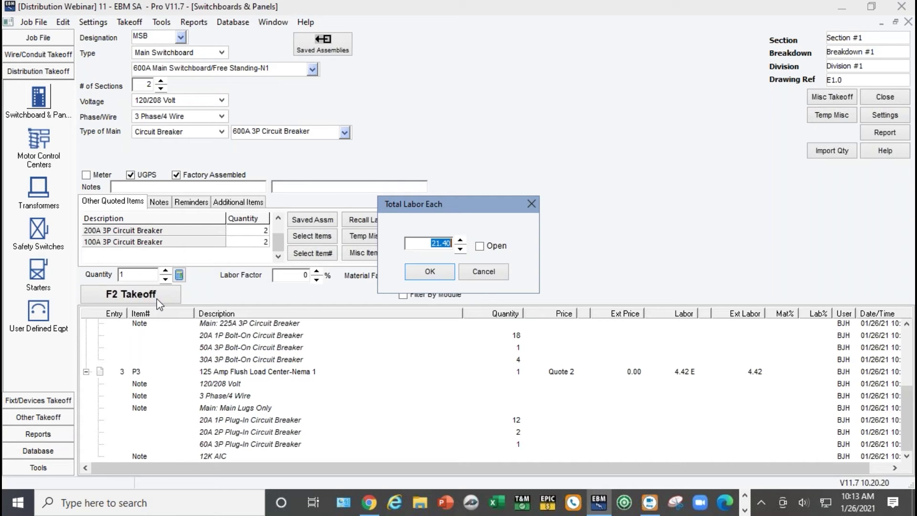
{"action": "left_click", "coordinate": [416, 268]}
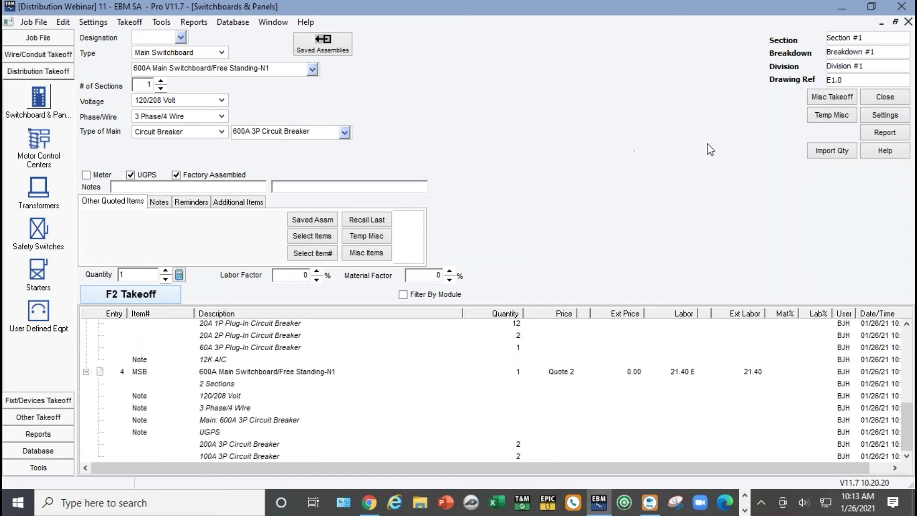
Generate the Switchgear List for Quotes report and review the designations, descriptions and quantities of the equipment taken off.
{"action": "left_click", "coordinate": [870, 136]}
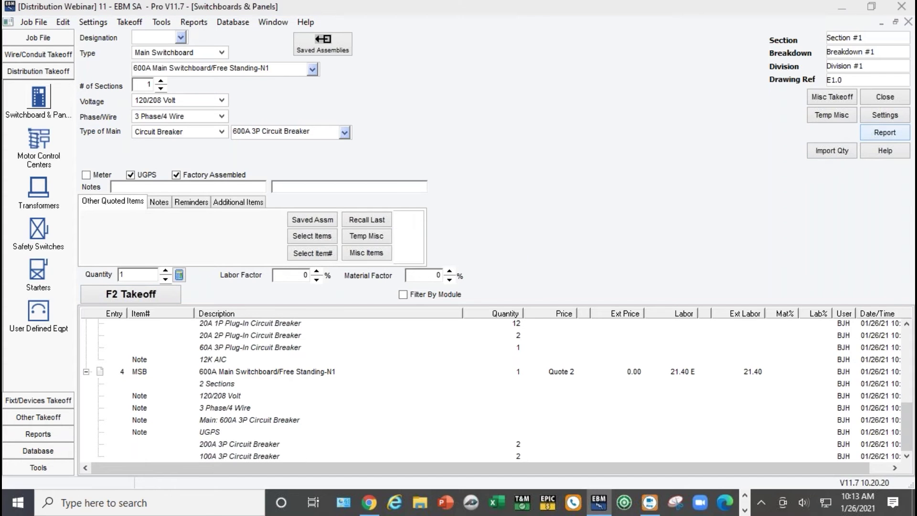
{"action": "left_click", "coordinate": [431, 272]}
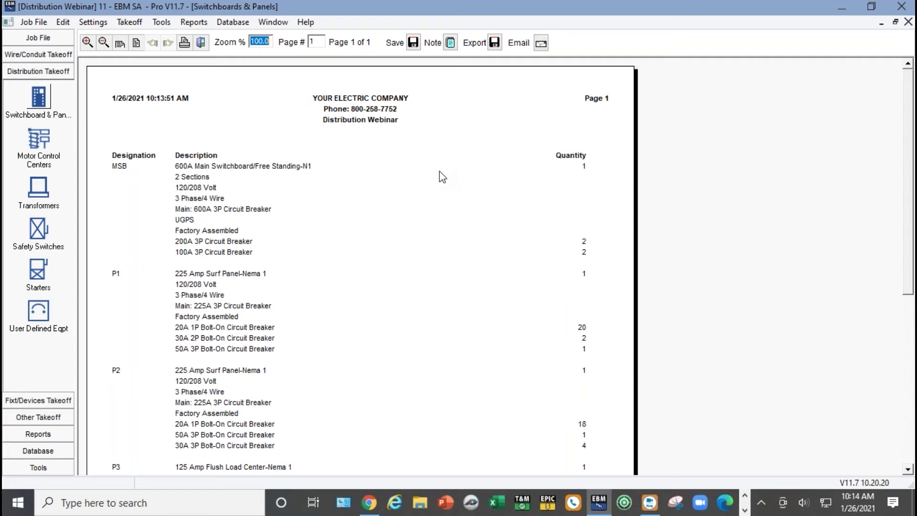
{"action": "scroll", "coordinate": [389, 220], "scroll_direction": "down", "scroll_amount": 2}
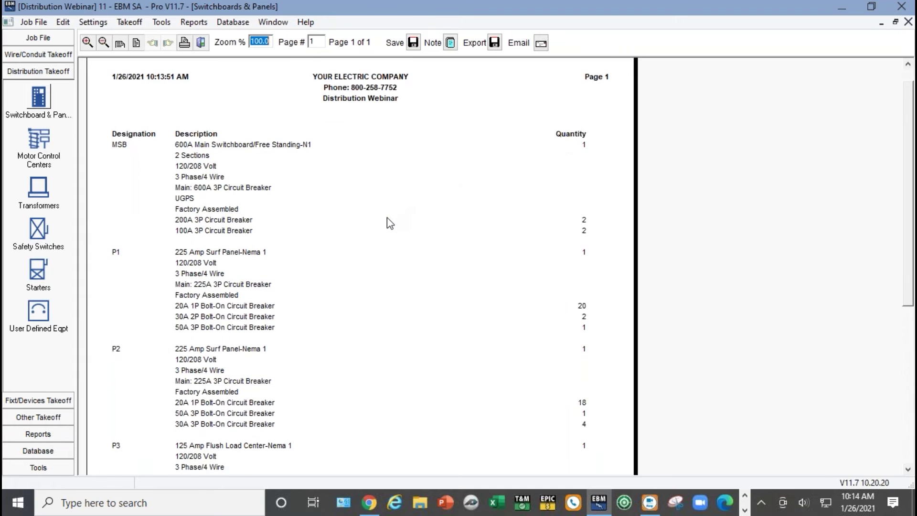
{"action": "scroll", "coordinate": [390, 233], "scroll_direction": "down", "scroll_amount": 1}
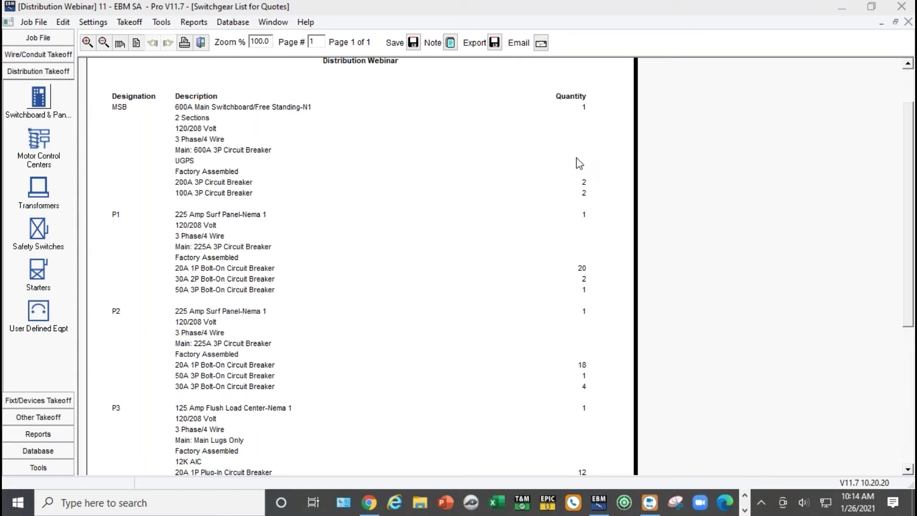
Start a motor control center entry designated MCC with 3 sections and 3 Phase/4 Wire.
{"action": "left_click", "coordinate": [29, 143]}
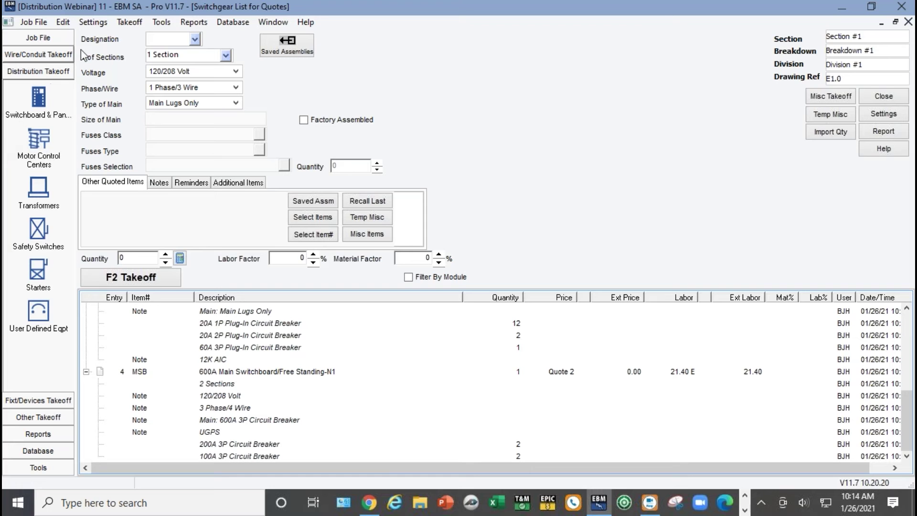
{"action": "left_click", "coordinate": [161, 40]}
{"action": "type", "text": "MCC"}
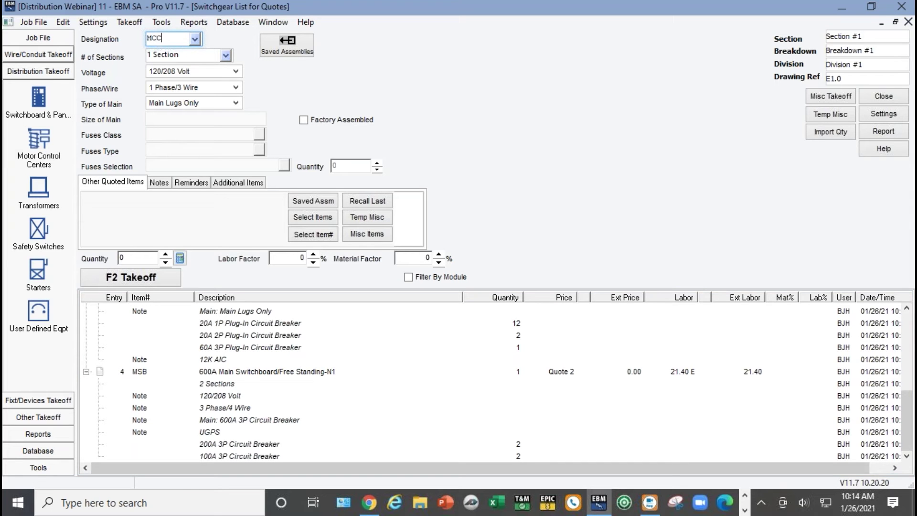
{"action": "left_click", "coordinate": [215, 60]}
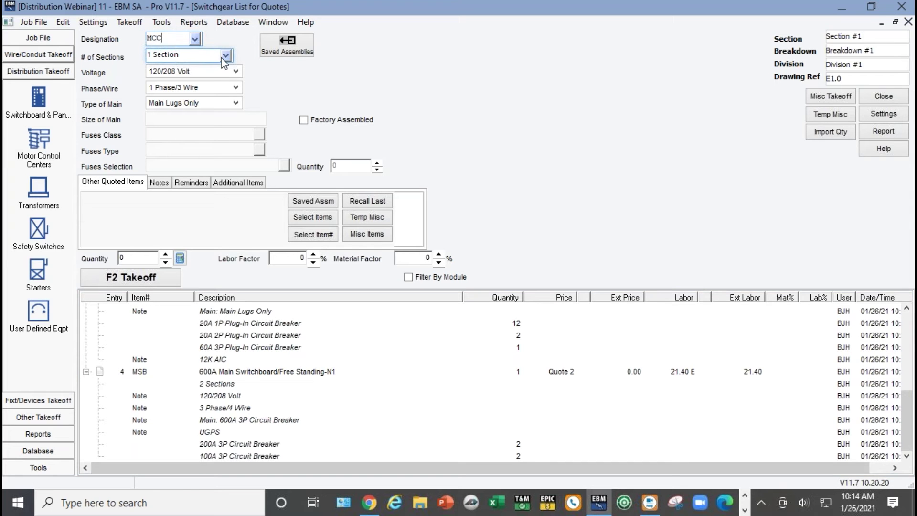
{"action": "left_click", "coordinate": [223, 56]}
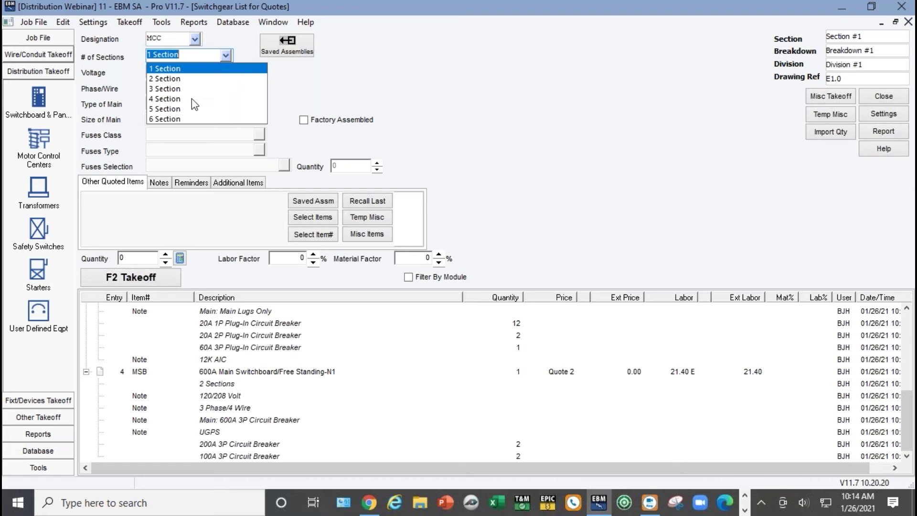
{"action": "left_click", "coordinate": [182, 91]}
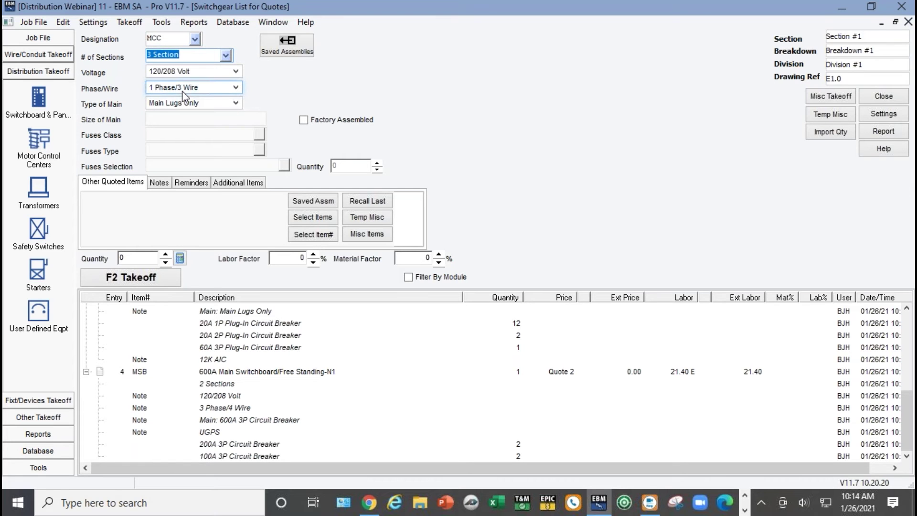
{"action": "left_click", "coordinate": [220, 88]}
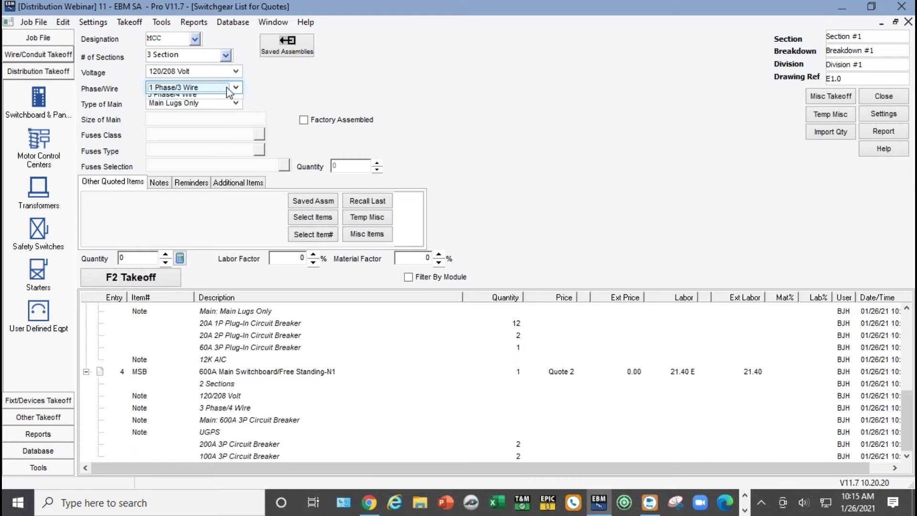
{"action": "left_click", "coordinate": [196, 119]}
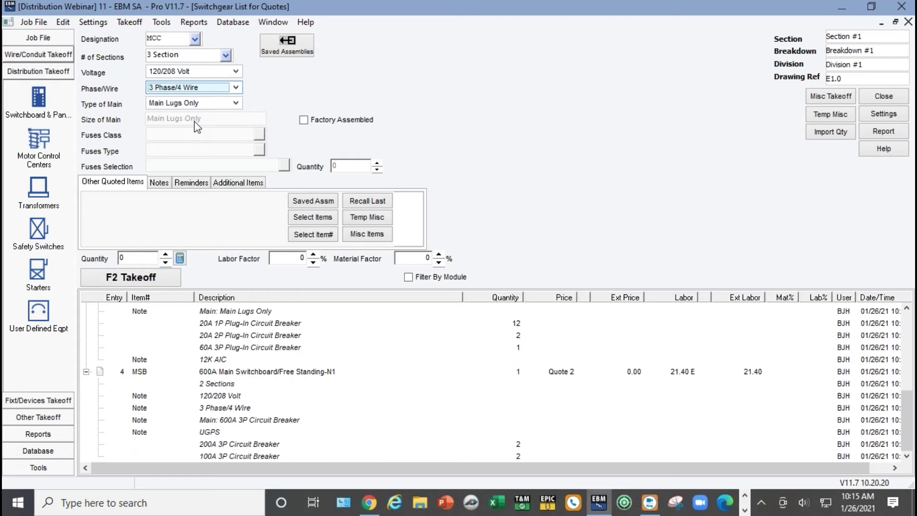
Give the MCC a 400A 3P Circuit Breaker main and mark it as factory assembled.
{"action": "left_click", "coordinate": [207, 103]}
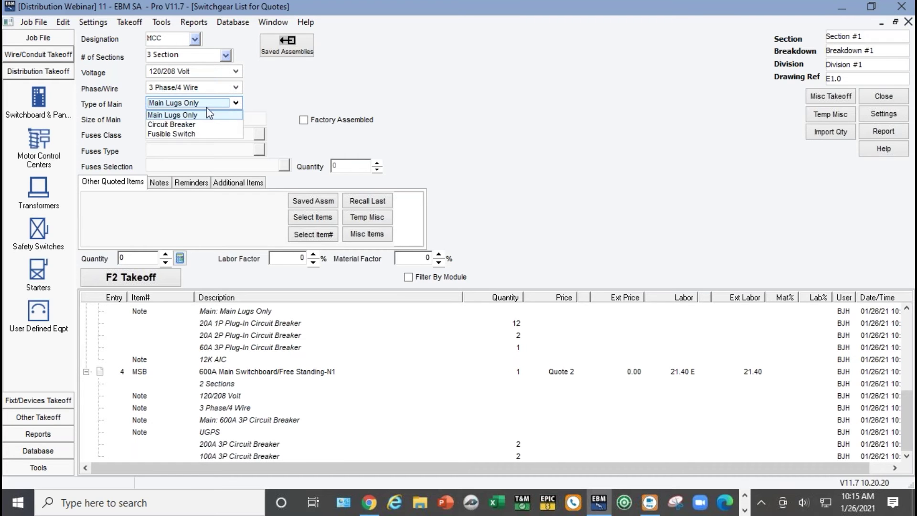
{"action": "left_click", "coordinate": [174, 126]}
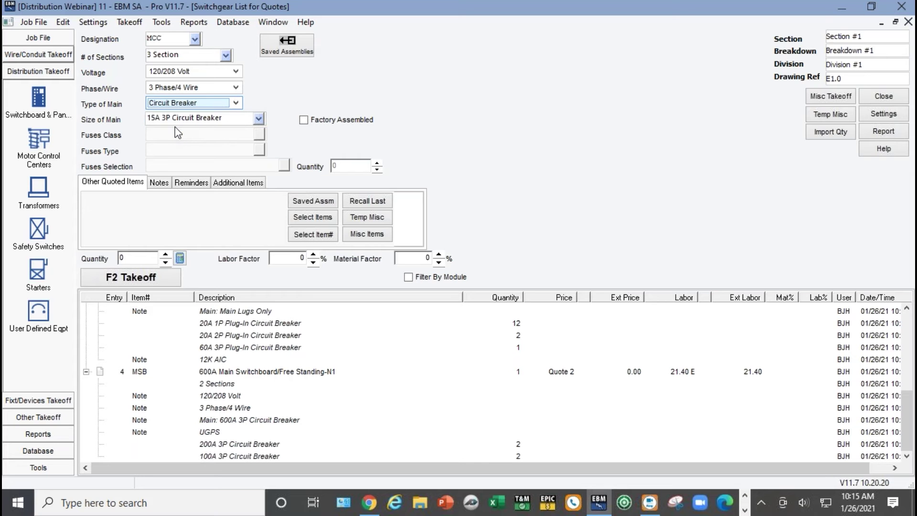
{"action": "left_click", "coordinate": [257, 123]}
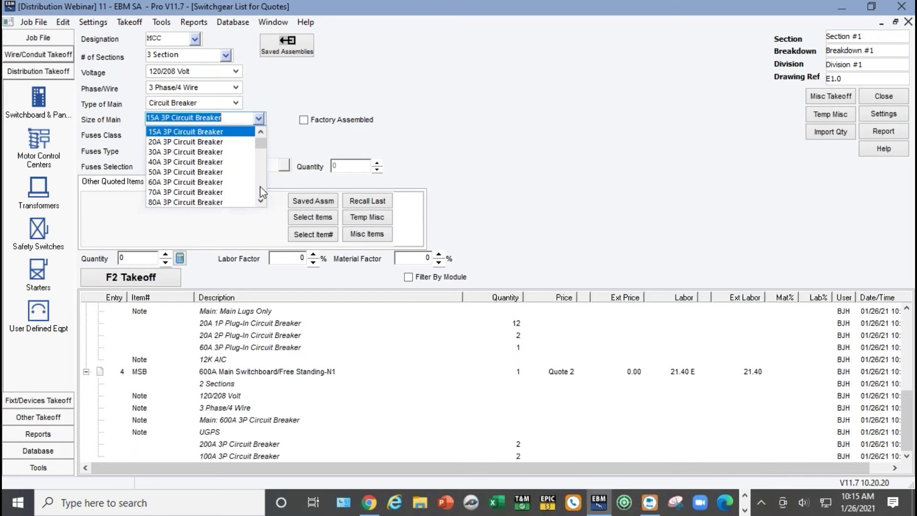
{"action": "scroll", "coordinate": [262, 192], "scroll_direction": "down", "scroll_amount": 3}
{"action": "scroll", "coordinate": [262, 193], "scroll_direction": "down", "scroll_amount": 2}
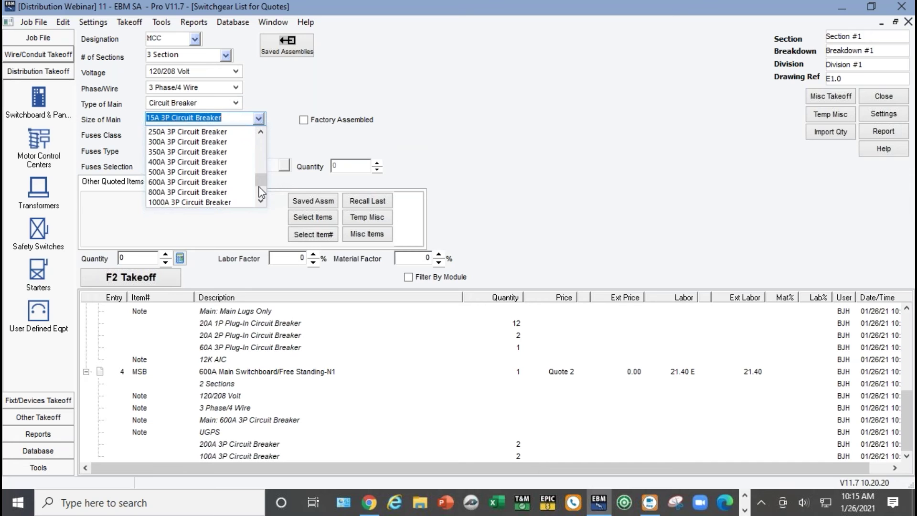
{"action": "left_click", "coordinate": [162, 162]}
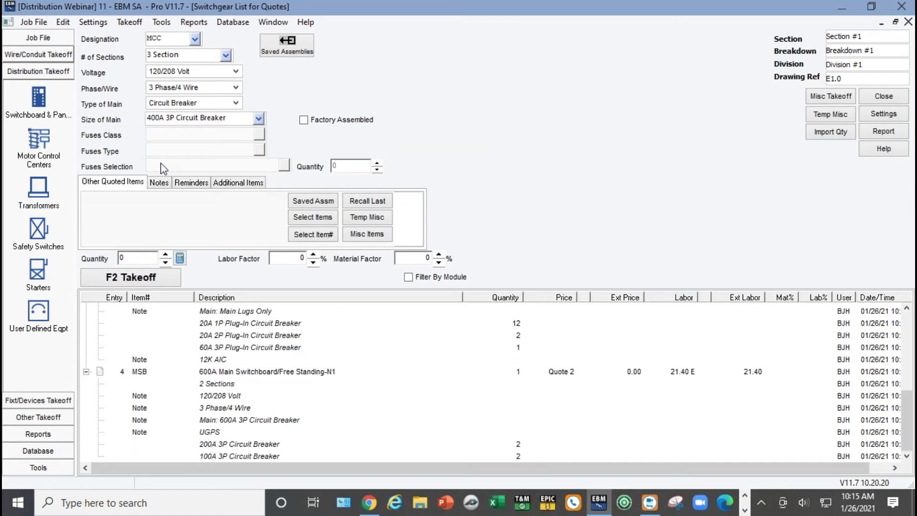
{"action": "left_click", "coordinate": [304, 123]}
Add four Sz 1 Reversing CB Starters from the Reversing Circuit Breaker Starters to the MCC's quoted items.
{"action": "left_click", "coordinate": [310, 221]}
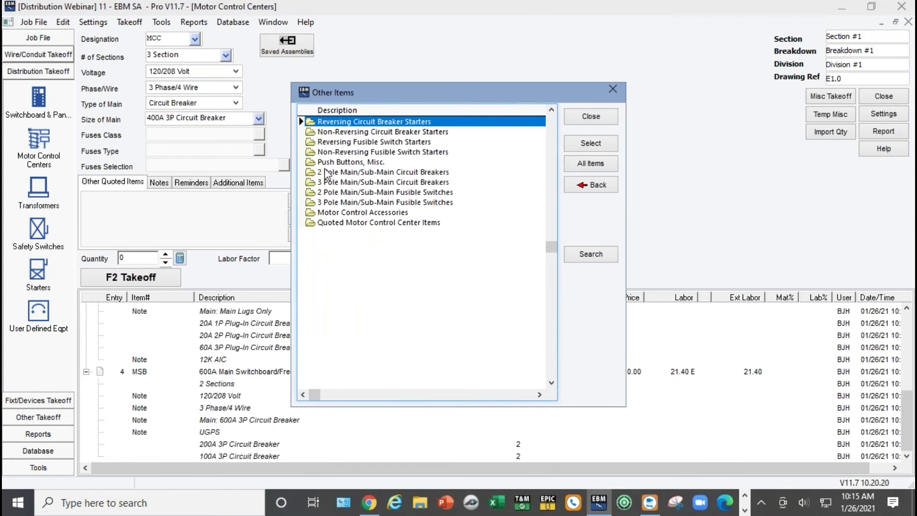
{"action": "left_click", "coordinate": [354, 133]}
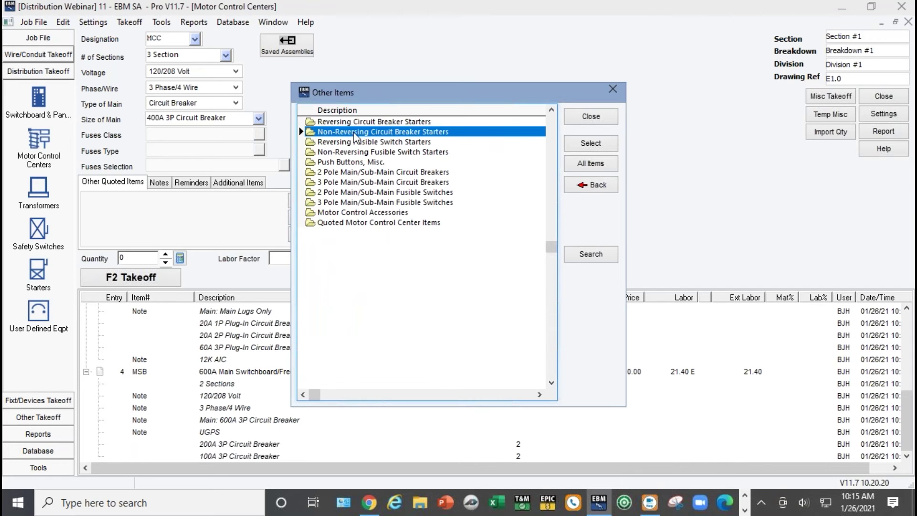
{"action": "left_click", "coordinate": [352, 122]}
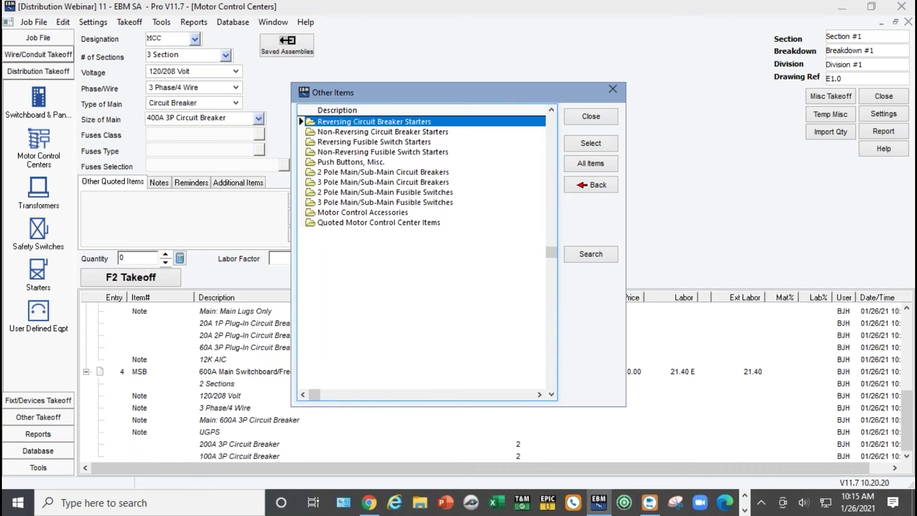
{"action": "double_click", "coordinate": [352, 122]}
{"action": "double_click", "coordinate": [348, 142]}
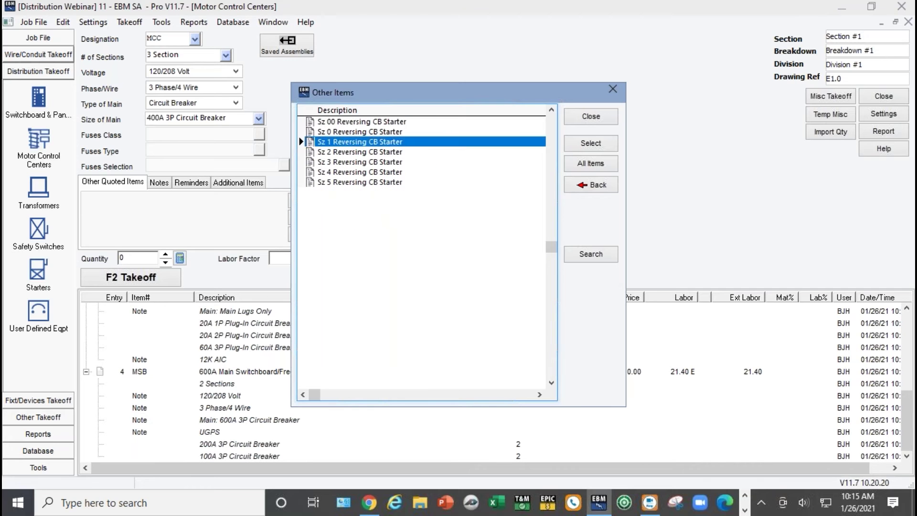
{"action": "type", "text": "4"}
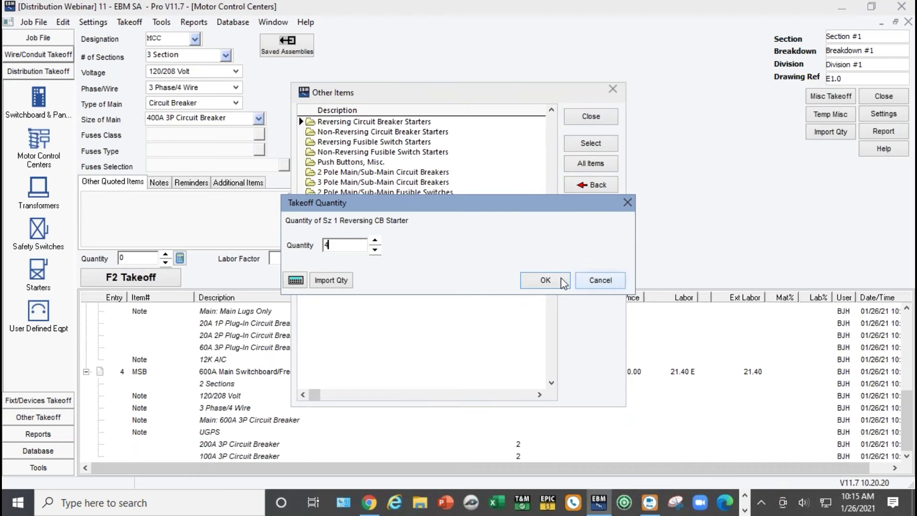
{"action": "left_click", "coordinate": [527, 279]}
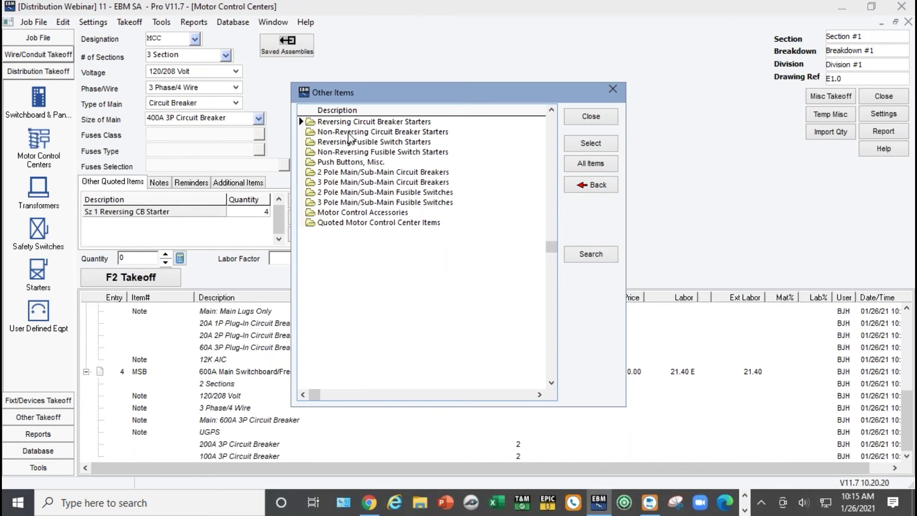
Add four Push Button Mom Contact Switches from the Push Buttons, Misc. category to the MCC's quoted items.
{"action": "left_click", "coordinate": [351, 164]}
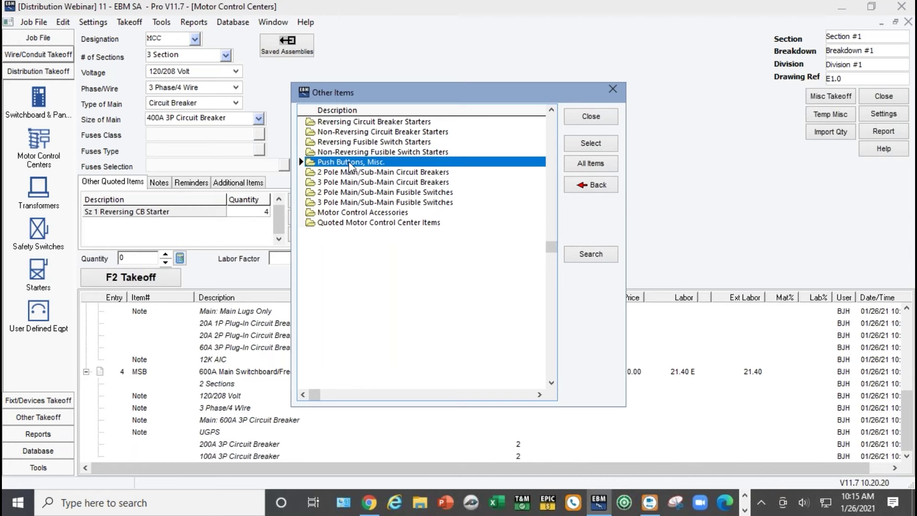
{"action": "double_click", "coordinate": [349, 163]}
{"action": "left_click", "coordinate": [346, 123]}
{"action": "double_click", "coordinate": [346, 123]}
{"action": "type", "text": "4"}
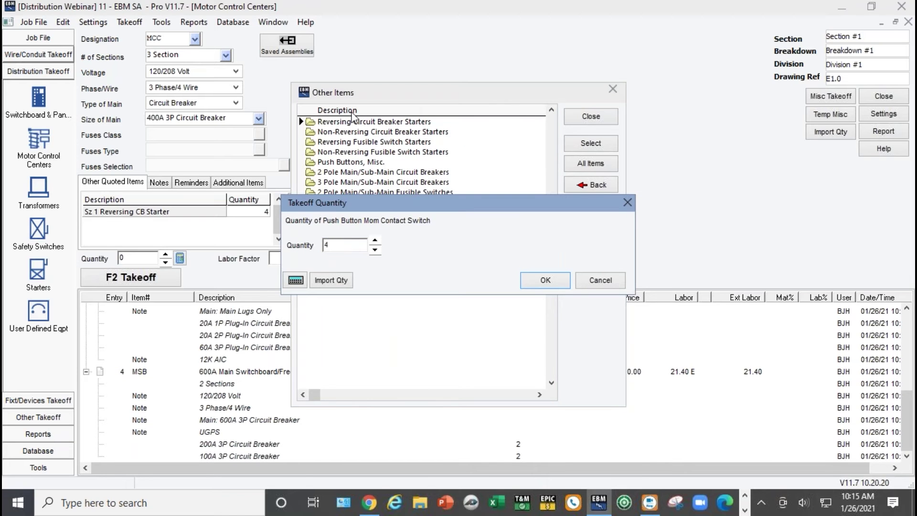
{"action": "left_click", "coordinate": [550, 280]}
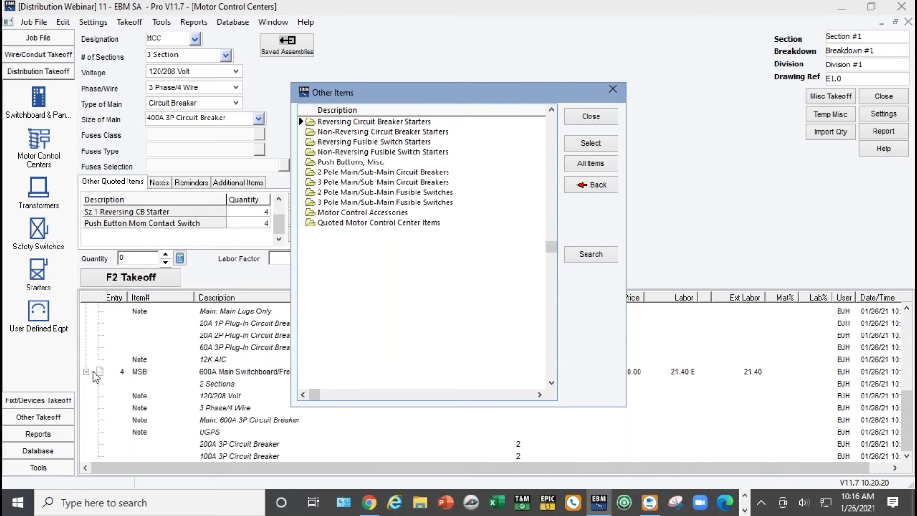
Take off one MCC with the proposed labor and generate the Switchgear List for Quotes report without sorting by section.
{"action": "left_click", "coordinate": [165, 255]}
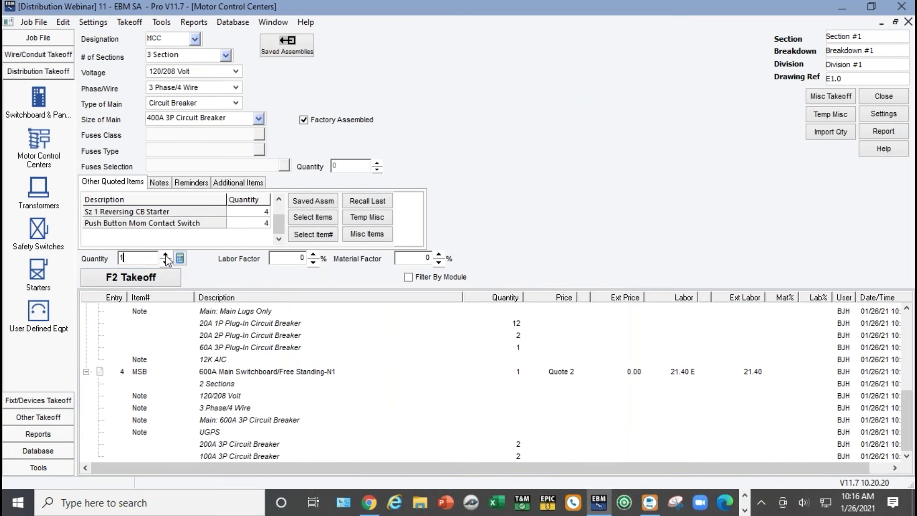
{"action": "left_click", "coordinate": [164, 278]}
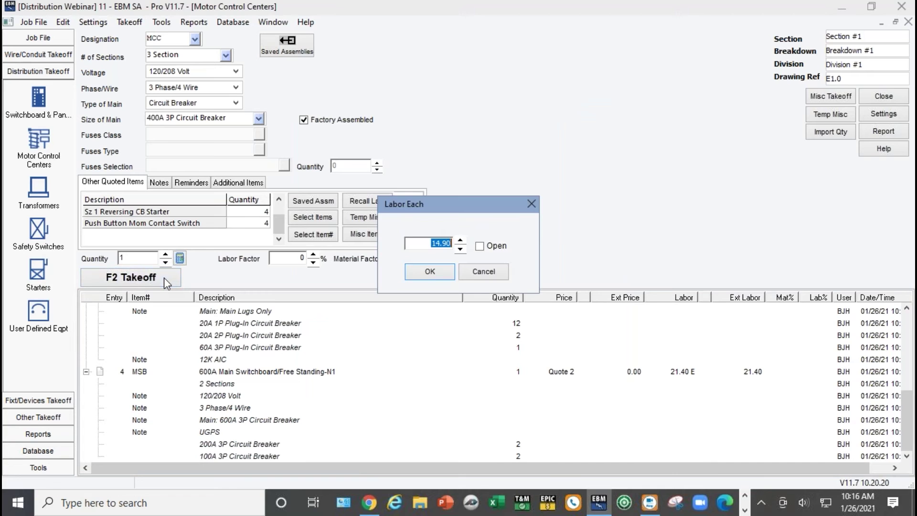
{"action": "left_click", "coordinate": [415, 277]}
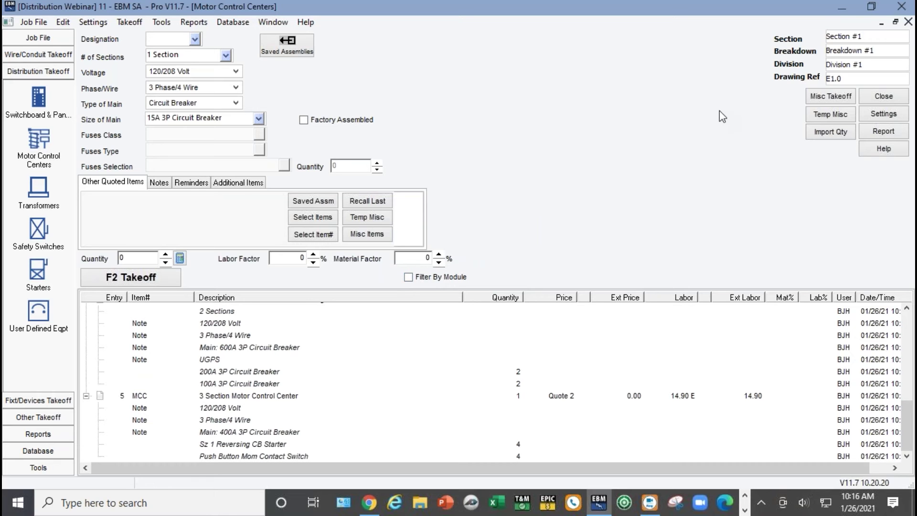
{"action": "left_click", "coordinate": [879, 132]}
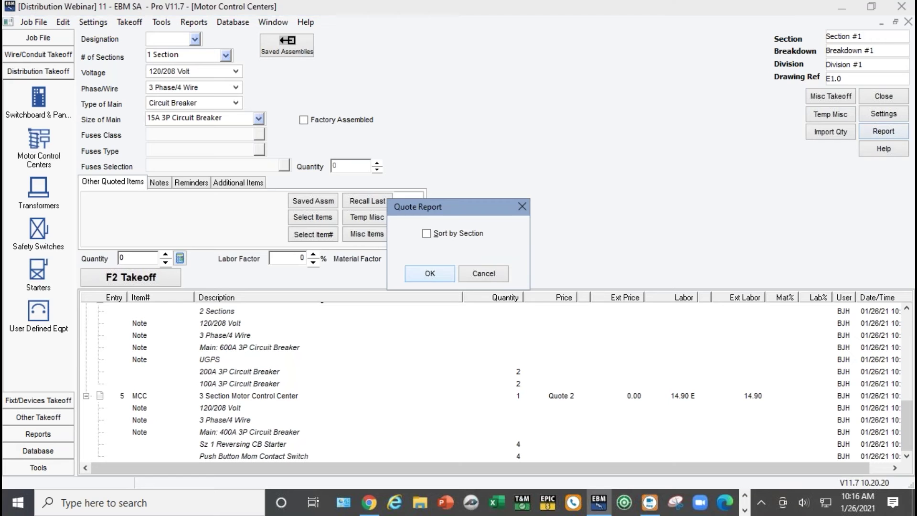
{"action": "left_click", "coordinate": [446, 271]}
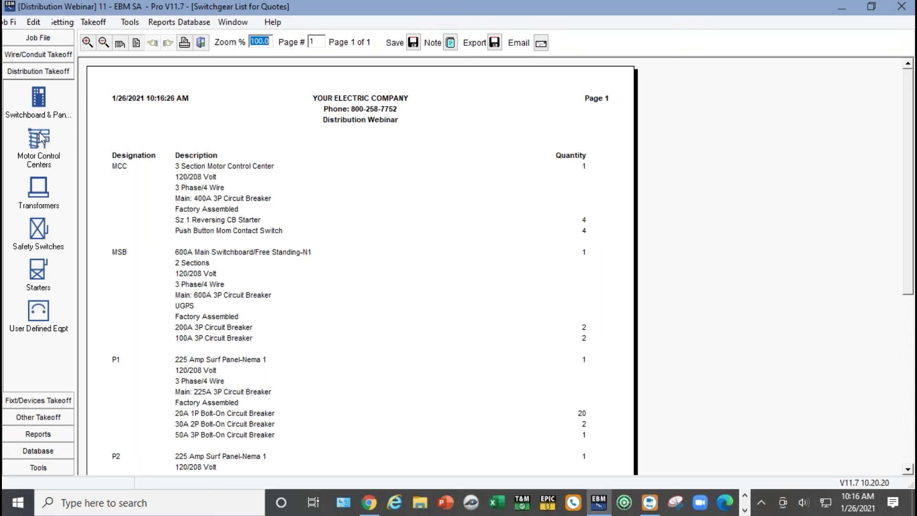
Start a transformer entry designated T1 and choose the 75 KVA 3PH Transformer 480/277V from the Three Phase Transformers.
{"action": "left_click", "coordinate": [24, 186]}
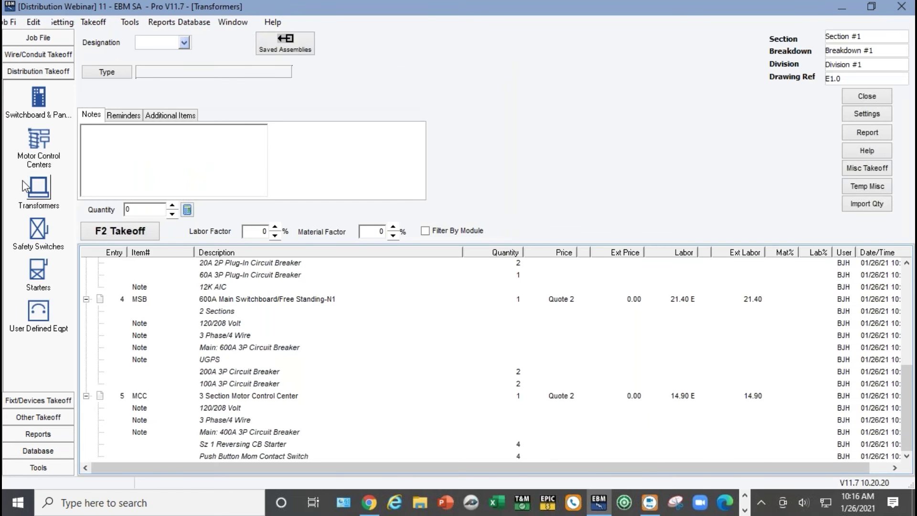
{"action": "left_click", "coordinate": [159, 43]}
{"action": "type", "text": "T1"}
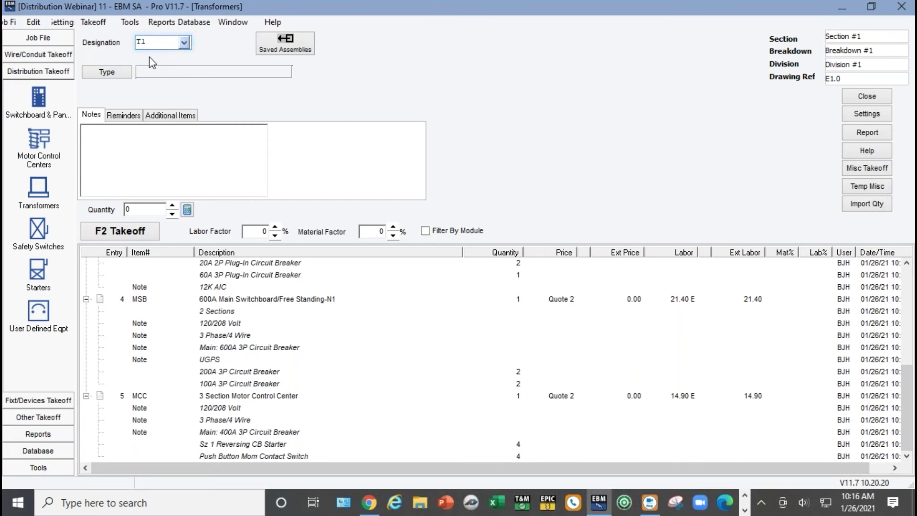
{"action": "left_click", "coordinate": [116, 72]}
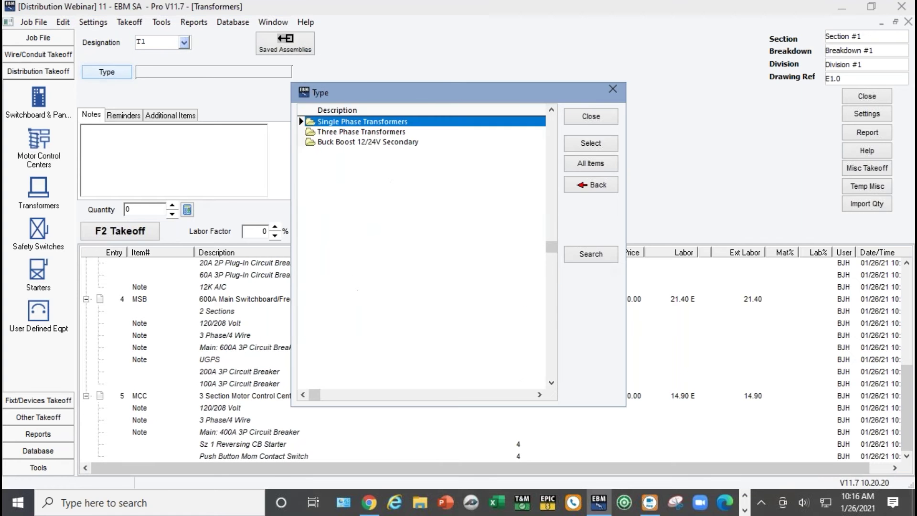
{"action": "double_click", "coordinate": [329, 136]}
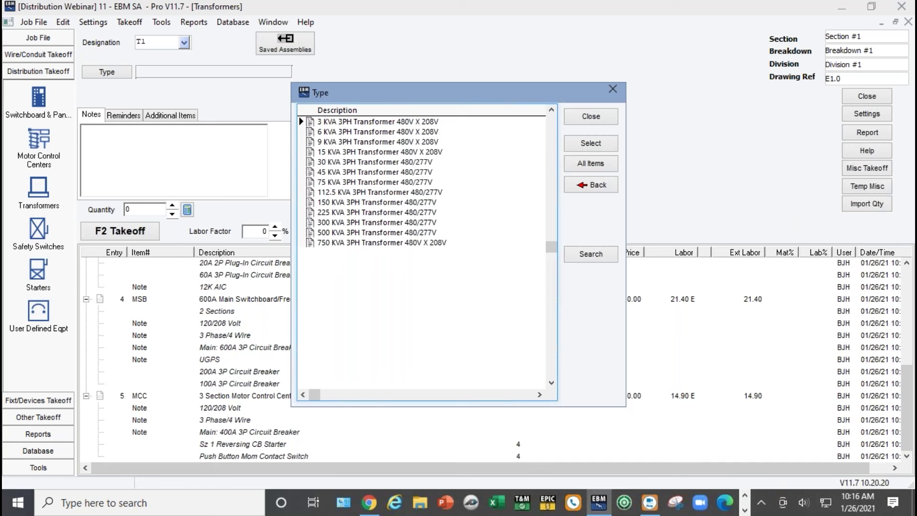
{"action": "double_click", "coordinate": [325, 184]}
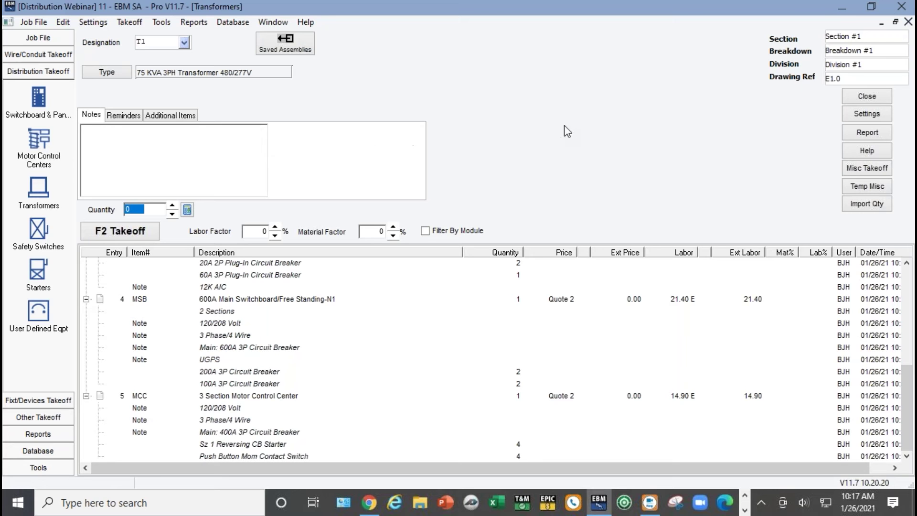
Add two 4 Ft 12 Gauge 1-5/8x1-5/8 Channels from the Unistrut channel items under Misc. Items to T1's additional items.
{"action": "left_click", "coordinate": [176, 119]}
{"action": "left_click", "coordinate": [311, 149]}
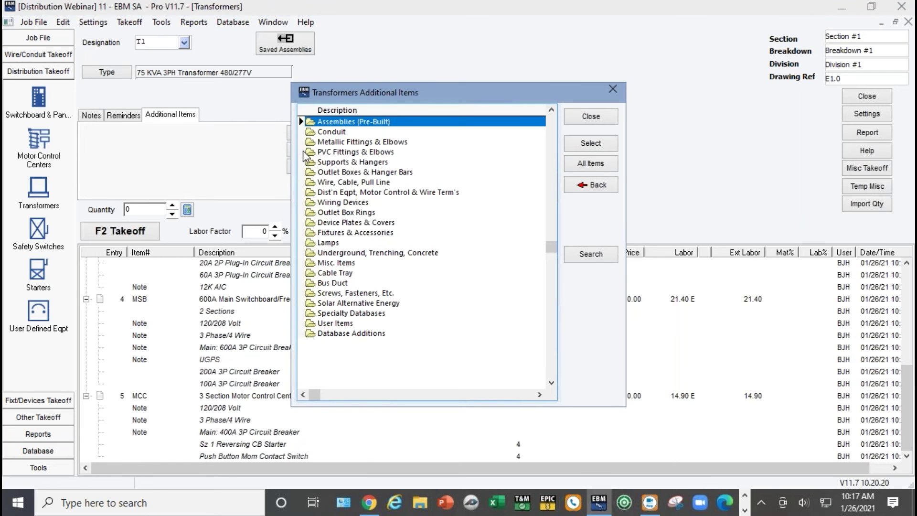
{"action": "double_click", "coordinate": [325, 262]}
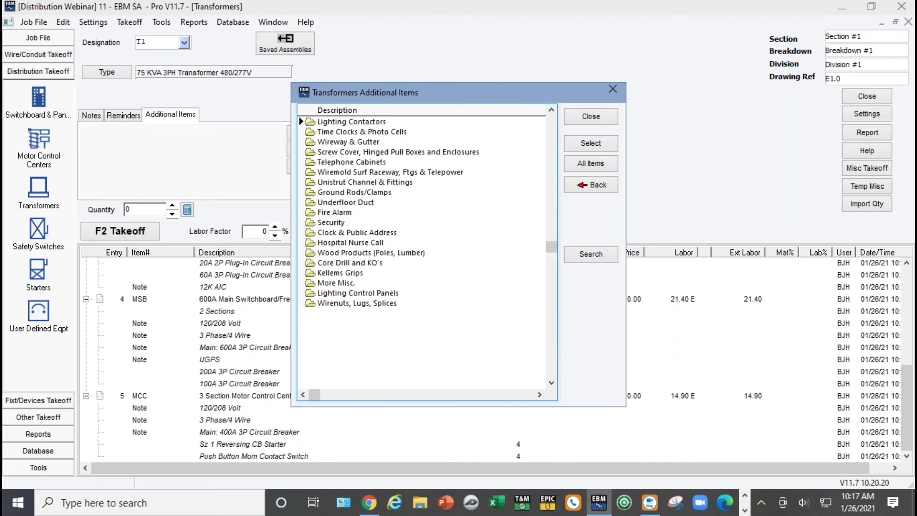
{"action": "double_click", "coordinate": [336, 183]}
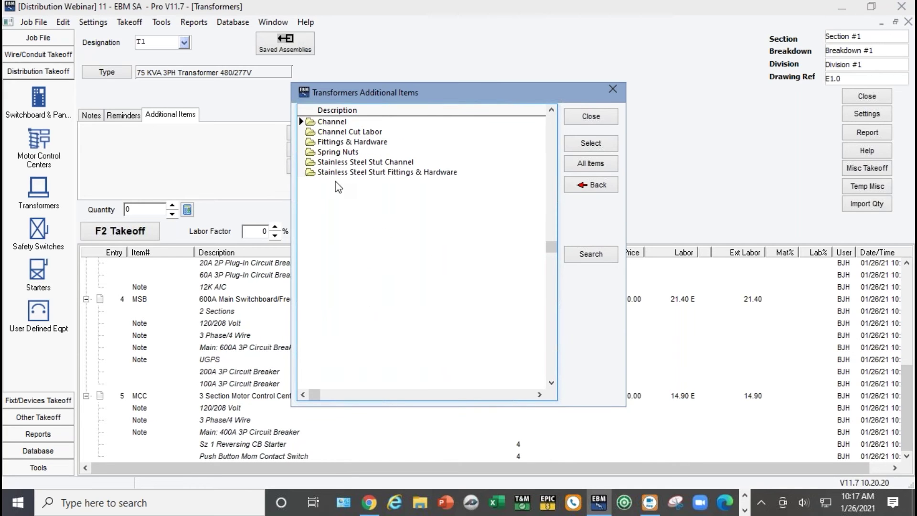
{"action": "double_click", "coordinate": [336, 123]}
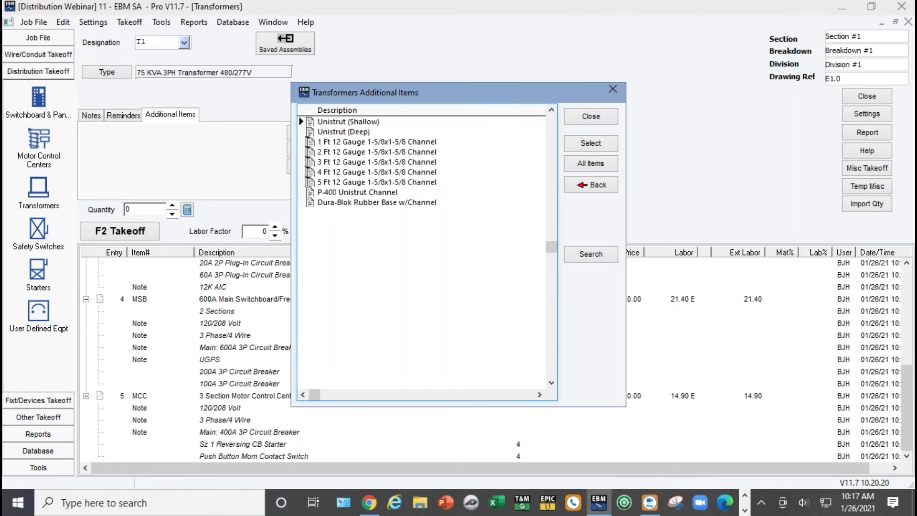
{"action": "double_click", "coordinate": [371, 176]}
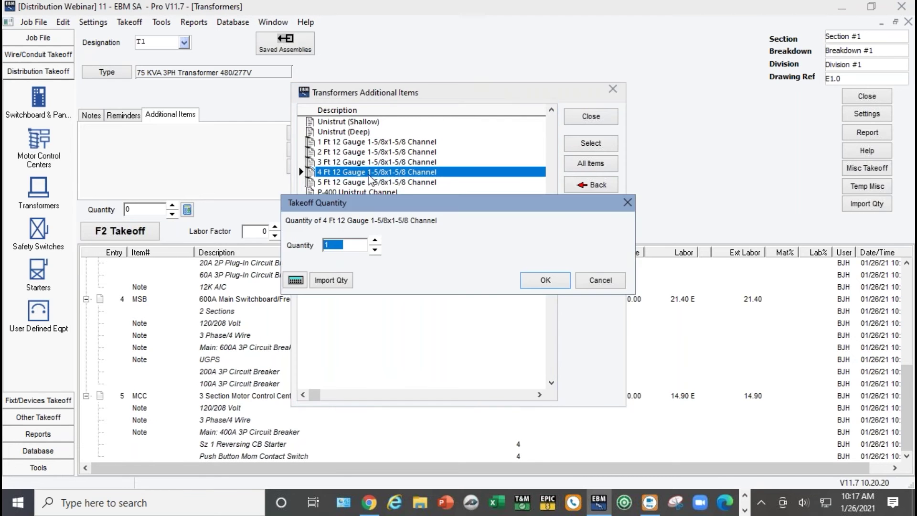
{"action": "left_click", "coordinate": [376, 240]}
{"action": "left_click", "coordinate": [553, 280]}
{"action": "left_click", "coordinate": [580, 185]}
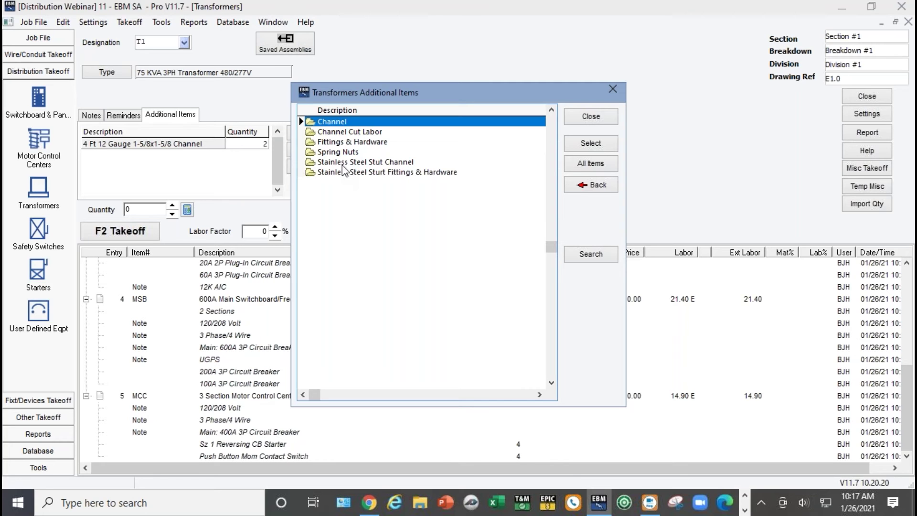
{"action": "left_click", "coordinate": [585, 116]}
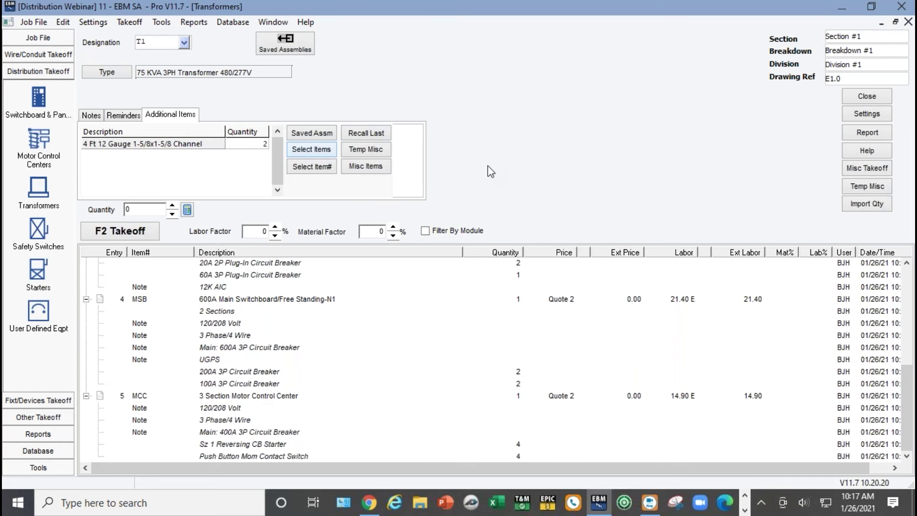
Take off one T1 transformer and check its entry in the audit trail.
{"action": "left_click", "coordinate": [172, 206]}
{"action": "left_click", "coordinate": [136, 234]}
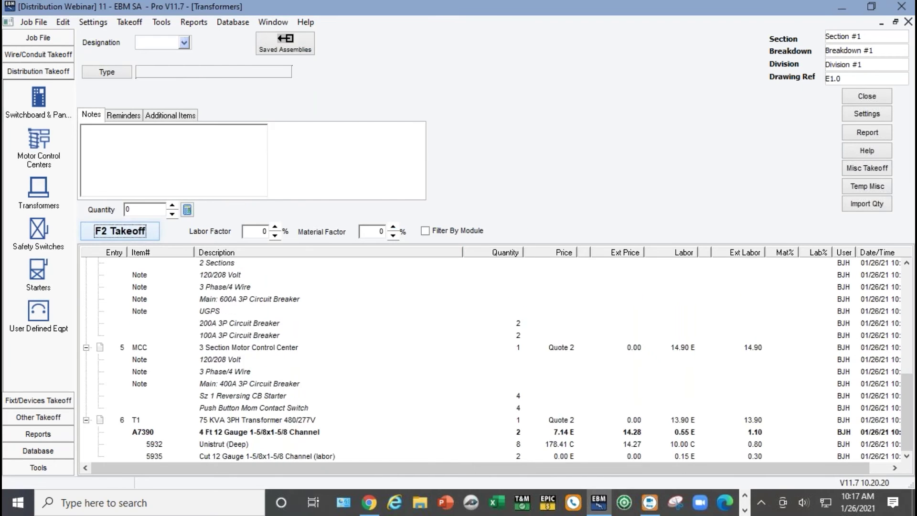
{"action": "left_click", "coordinate": [242, 421]}
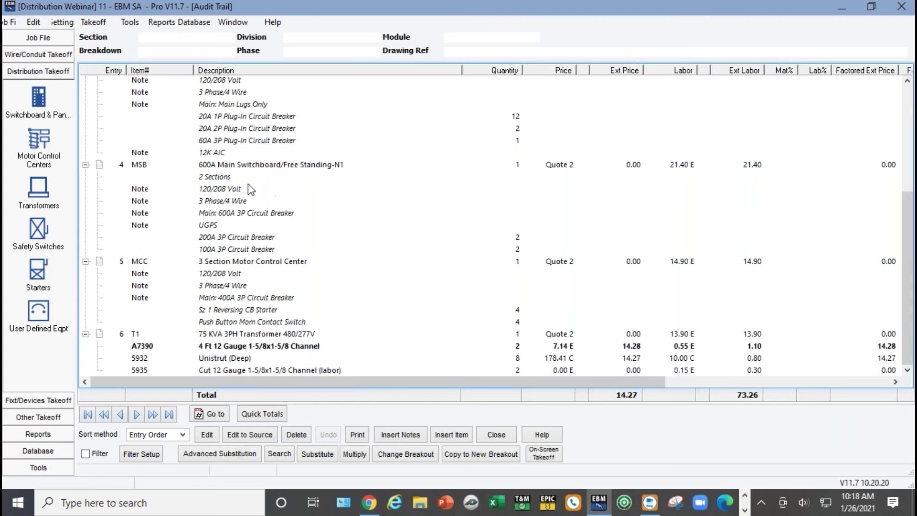
Examine the Equipment Connections among the pre-built assemblies available as transformer additional items.
{"action": "left_click", "coordinate": [38, 189]}
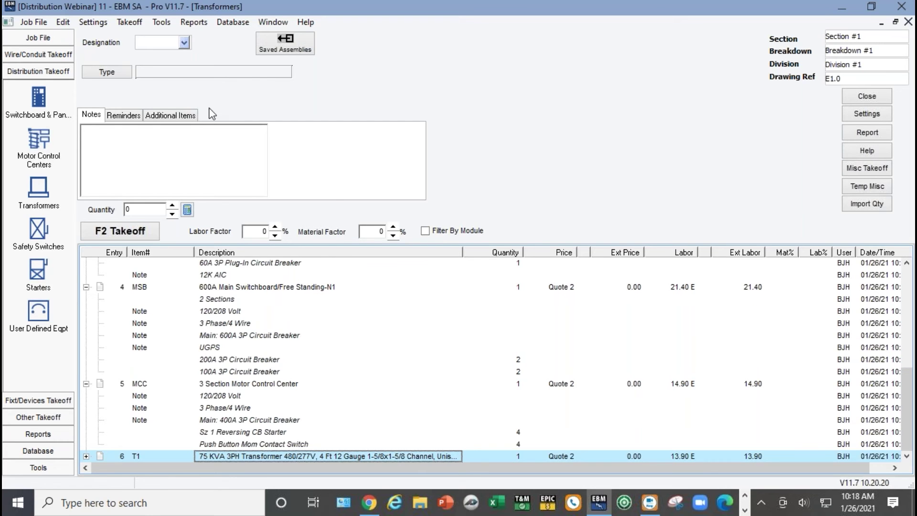
{"action": "left_click", "coordinate": [194, 115]}
{"action": "left_click", "coordinate": [306, 150]}
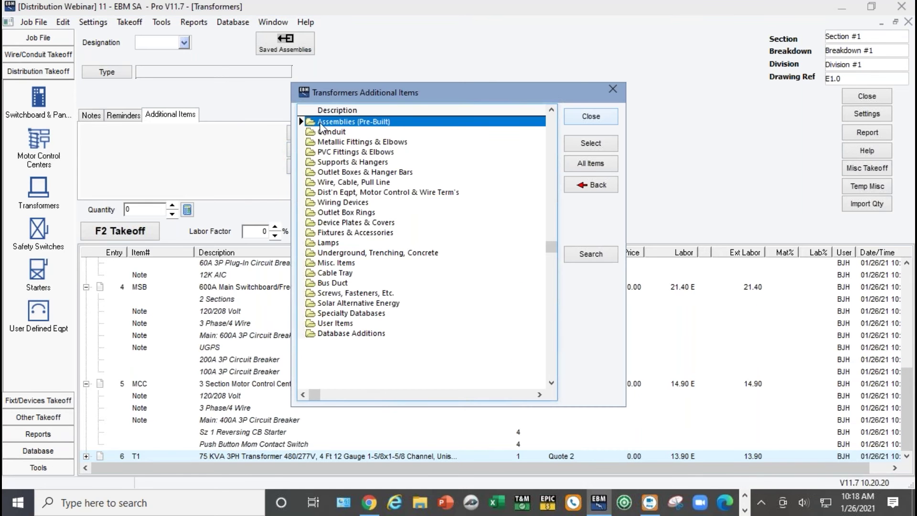
{"action": "double_click", "coordinate": [320, 124]}
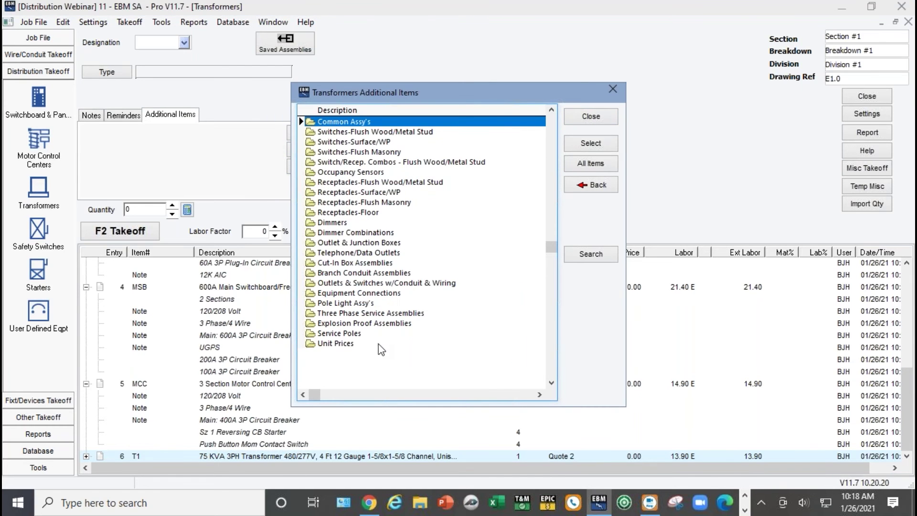
{"action": "double_click", "coordinate": [353, 292]}
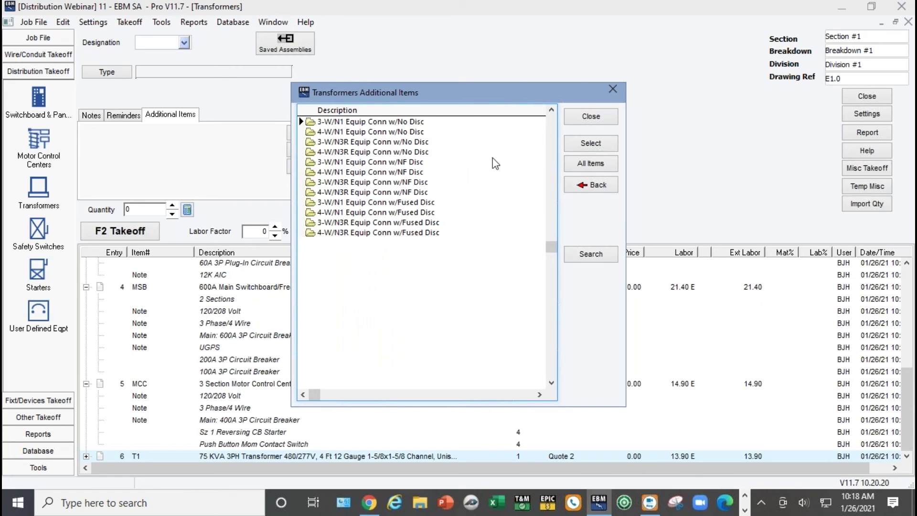
{"action": "left_click", "coordinate": [612, 123]}
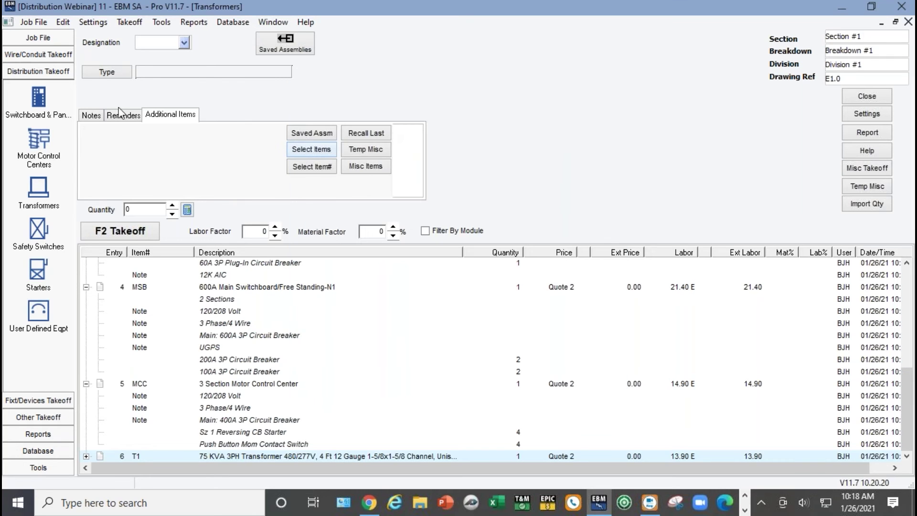
Examine the saved assemblies available for motor hookups in the wire and conduit takeoff.
{"action": "left_click", "coordinate": [26, 56]}
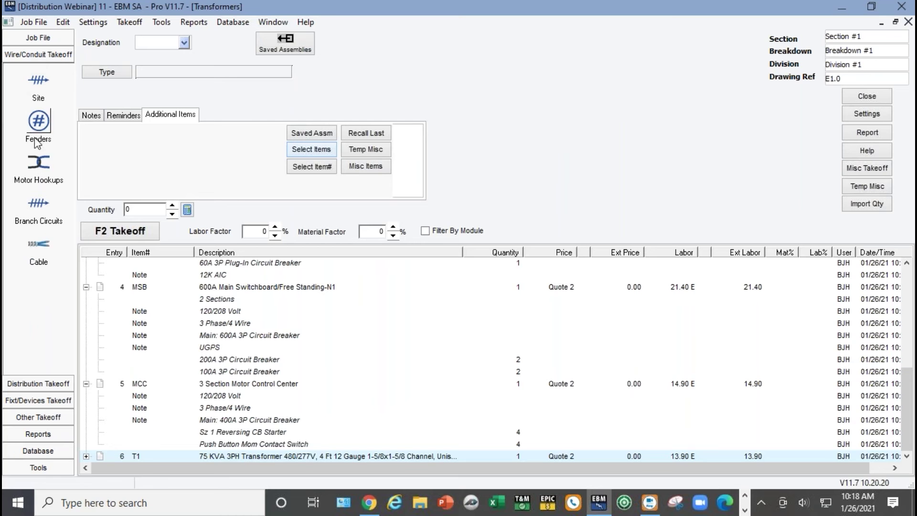
{"action": "left_click", "coordinate": [29, 161]}
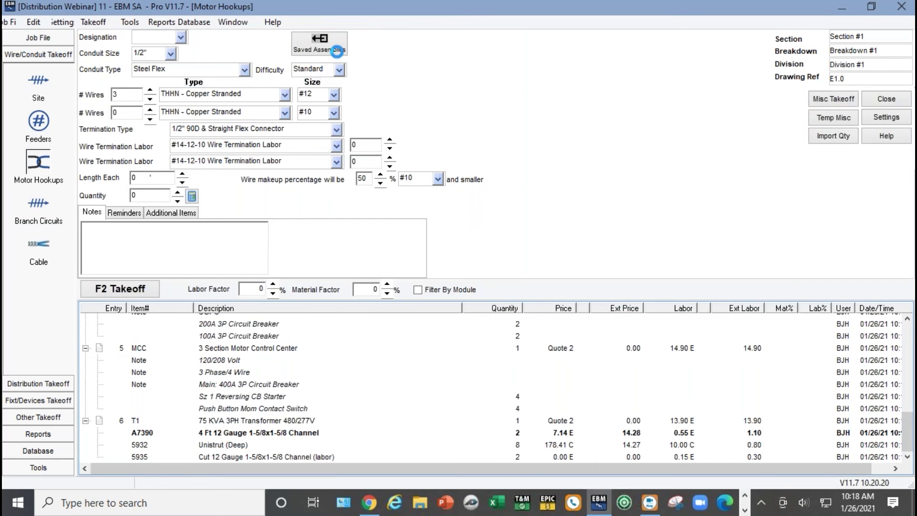
{"action": "left_click", "coordinate": [320, 48]}
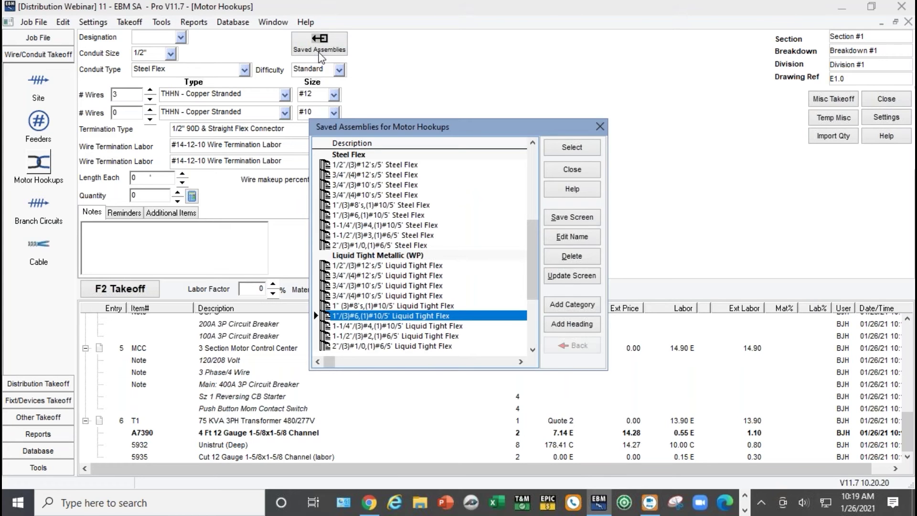
{"action": "left_click", "coordinate": [568, 167]}
Set the motor hookup's conduit to 3" Liquid Tight (Metallic), and return to the distribution takeoff categories.
{"action": "left_click", "coordinate": [171, 54]}
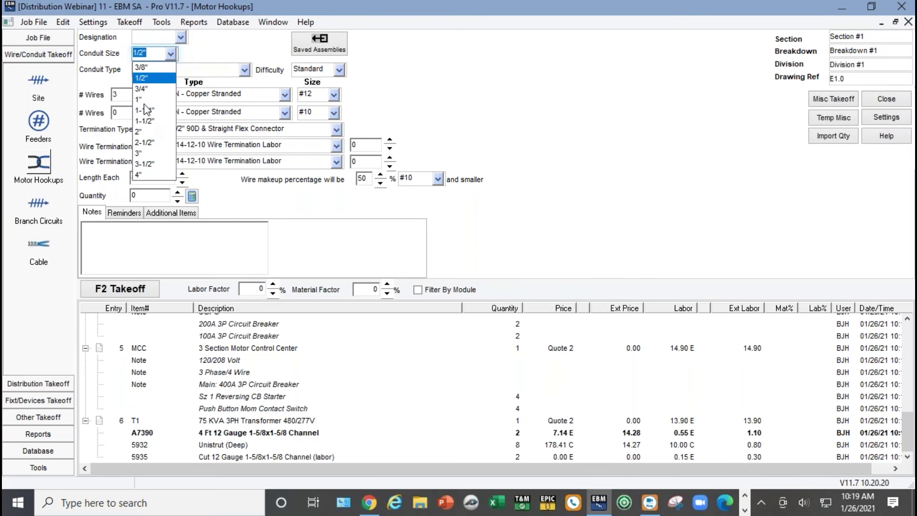
{"action": "left_click", "coordinate": [143, 152]}
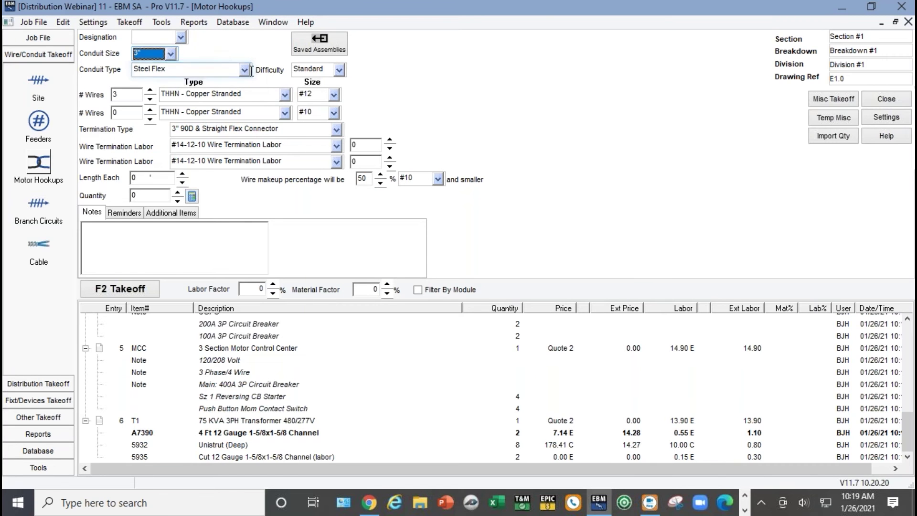
{"action": "left_click", "coordinate": [244, 70]}
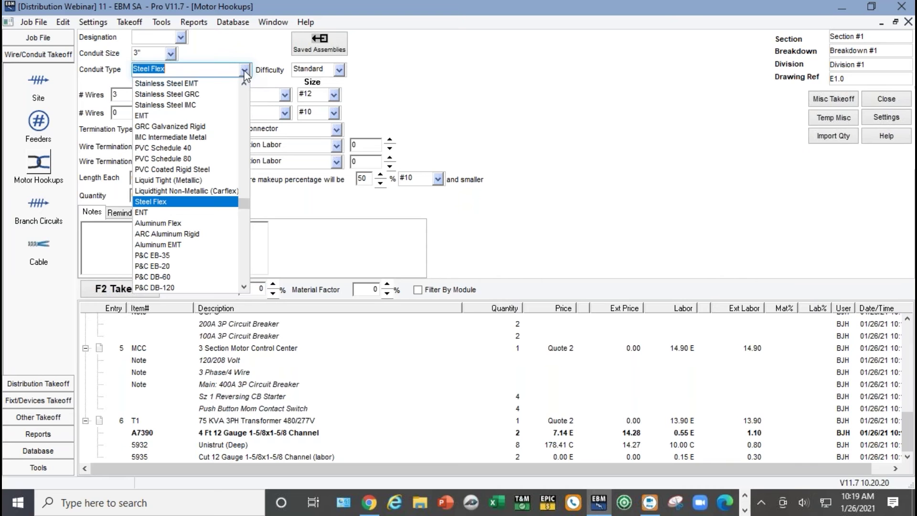
{"action": "left_click", "coordinate": [177, 180]}
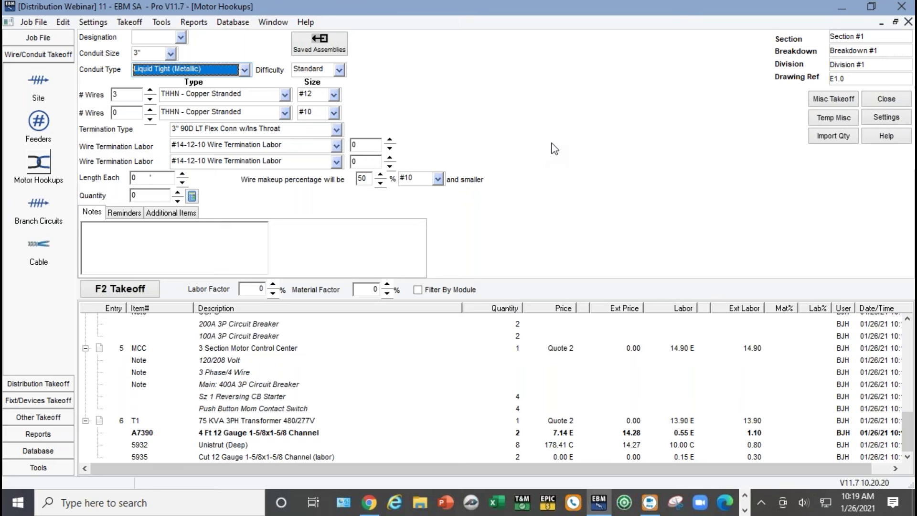
{"action": "left_click", "coordinate": [38, 383]}
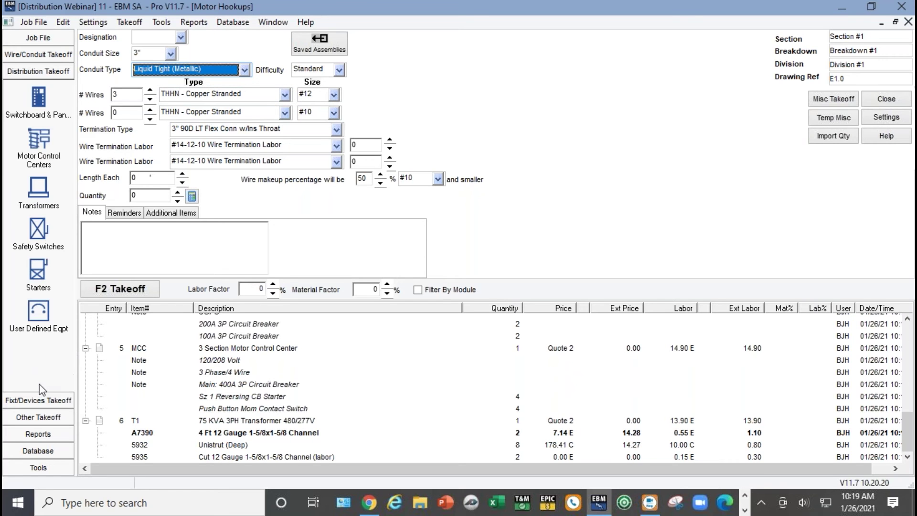
Generate the switchgear quote report from the transformer takeoff without sorting by section, and review the listed equipment through T1.
{"action": "left_click", "coordinate": [39, 191]}
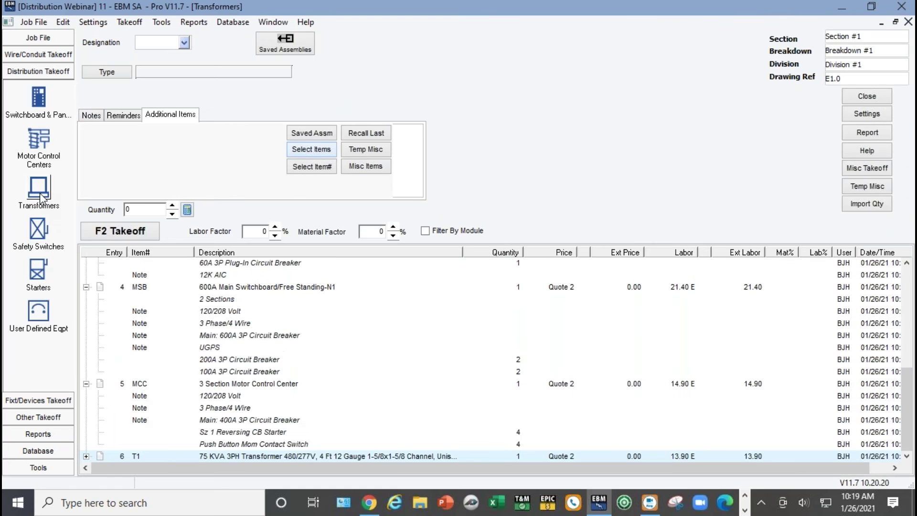
{"action": "left_click", "coordinate": [877, 133]}
{"action": "left_click", "coordinate": [429, 276]}
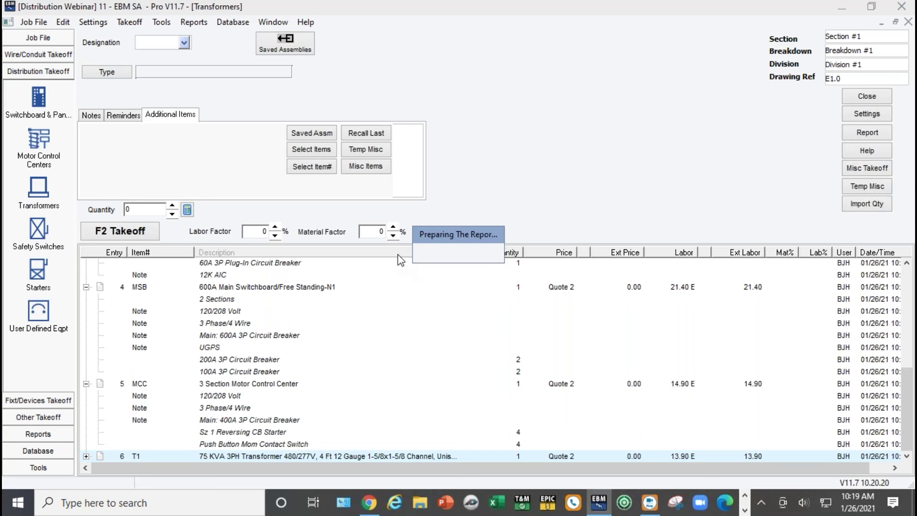
{"action": "scroll", "coordinate": [371, 267], "scroll_direction": "down", "scroll_amount": 3}
{"action": "scroll", "coordinate": [354, 335], "scroll_direction": "down", "scroll_amount": 3}
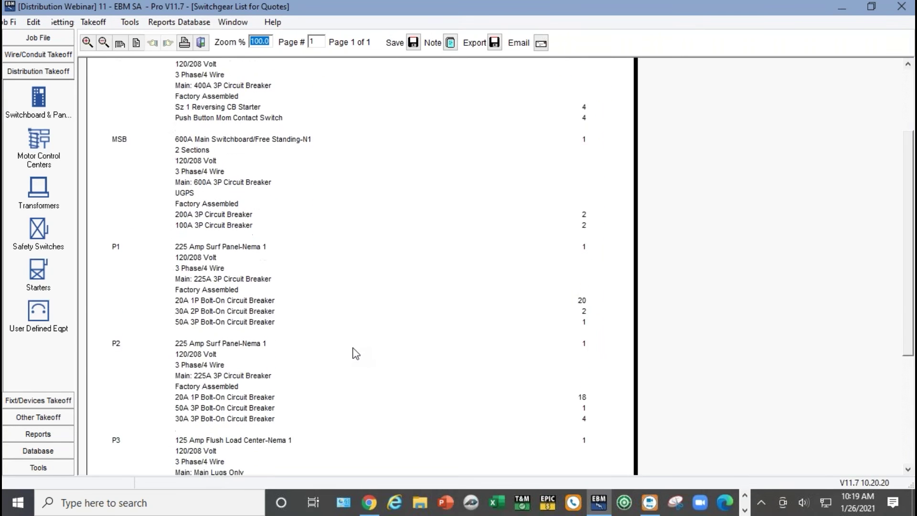
{"action": "scroll", "coordinate": [356, 352], "scroll_direction": "down", "scroll_amount": 1}
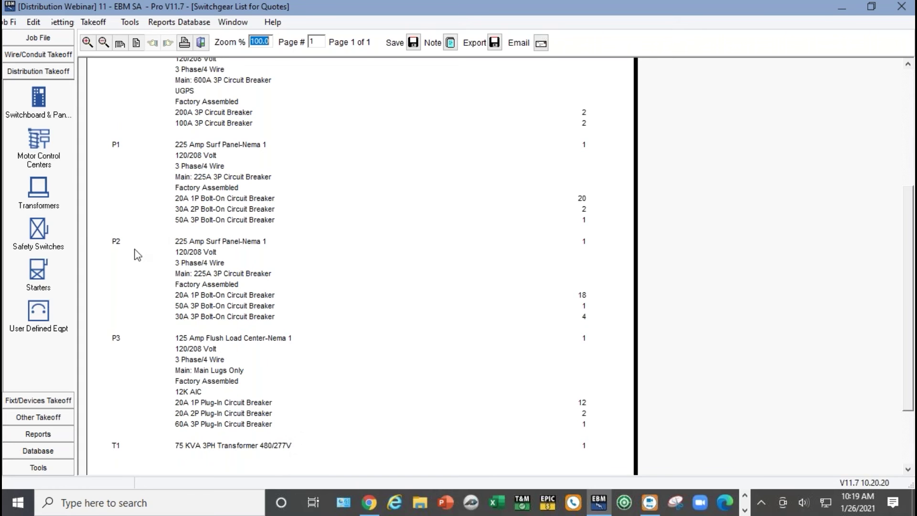
Start a safety switch takeoff with the designation RTU-1 and check the saved safety switch assemblies without selecting one.
{"action": "left_click", "coordinate": [38, 230]}
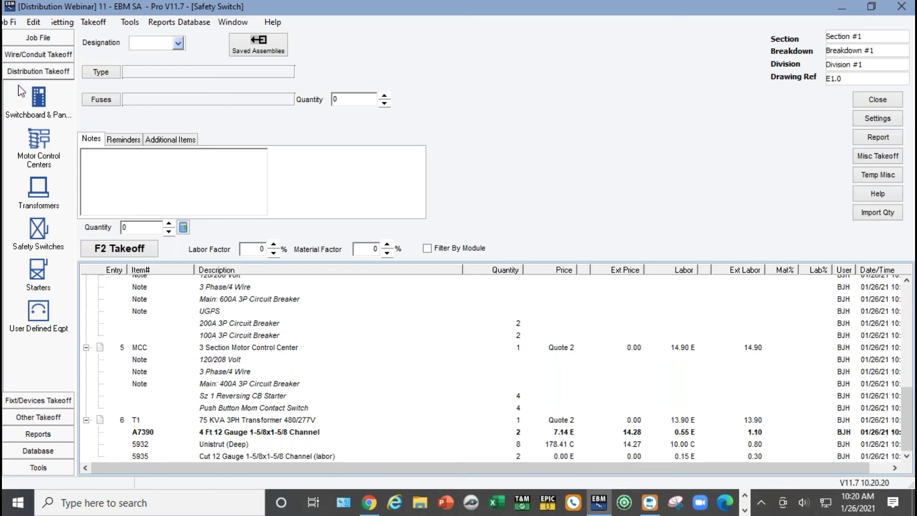
{"action": "left_click", "coordinate": [149, 51]}
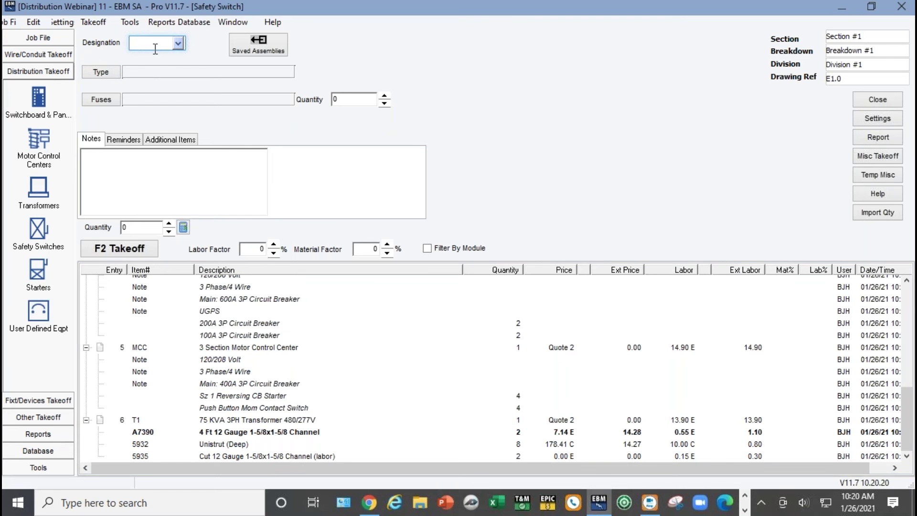
{"action": "type", "text": "RTU-1"}
{"action": "left_click", "coordinate": [258, 48]}
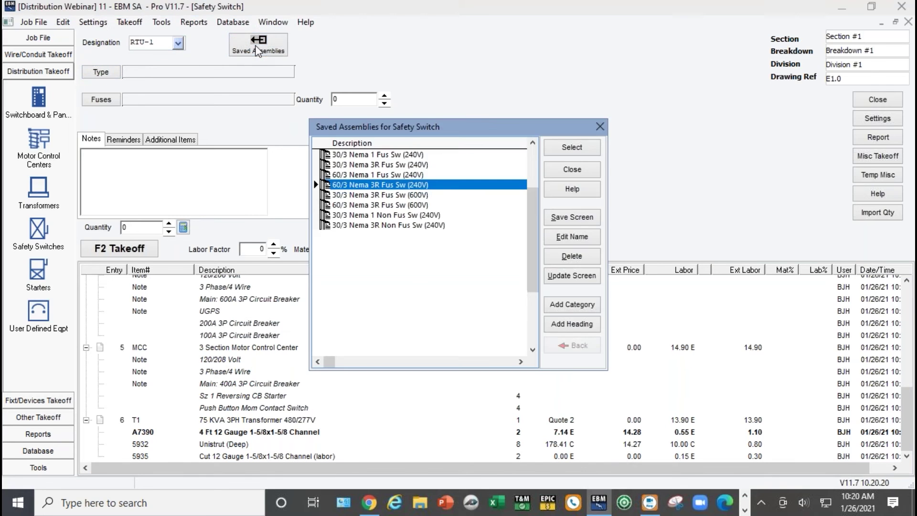
{"action": "left_click", "coordinate": [594, 166]}
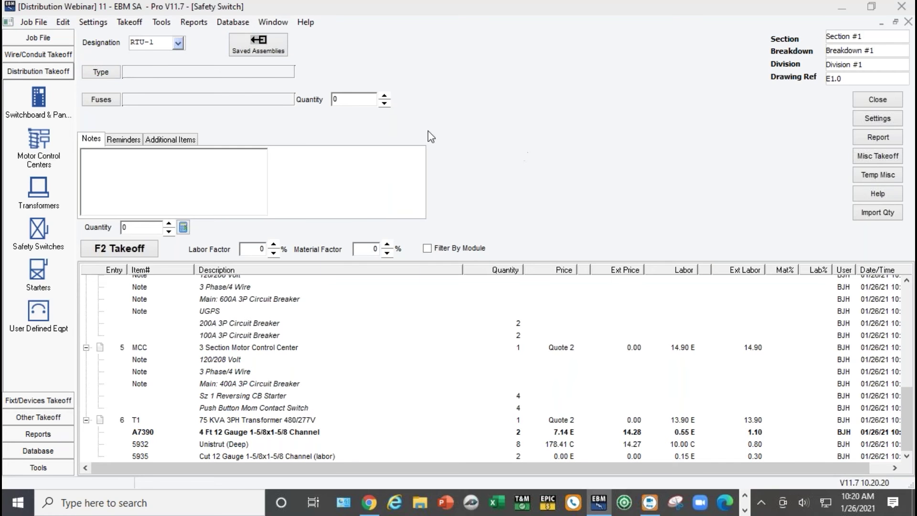
Set the RTU-1 switch type to 60A/3P 4WSN 240V HD Fus Safety Sw-Nema3R from the 240V Heavy Duty Fusible Nema 3R group.
{"action": "left_click", "coordinate": [102, 74]}
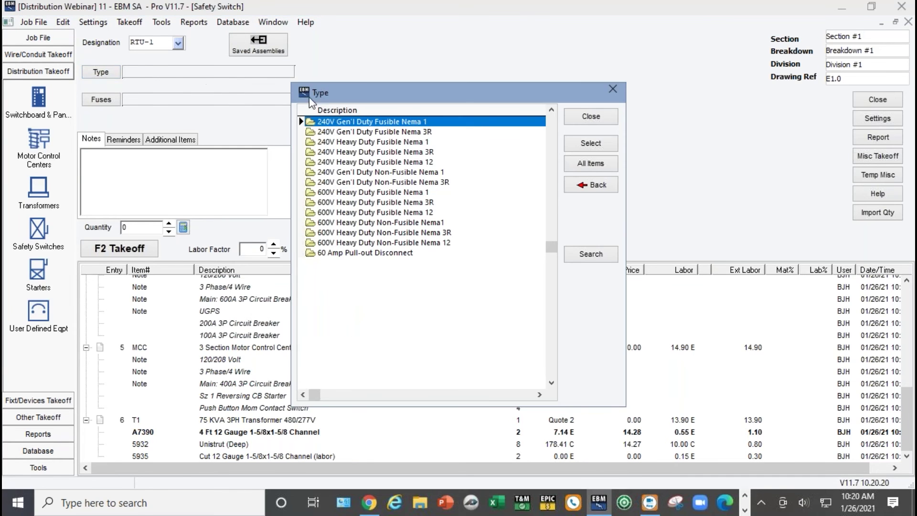
{"action": "left_click", "coordinate": [342, 152]}
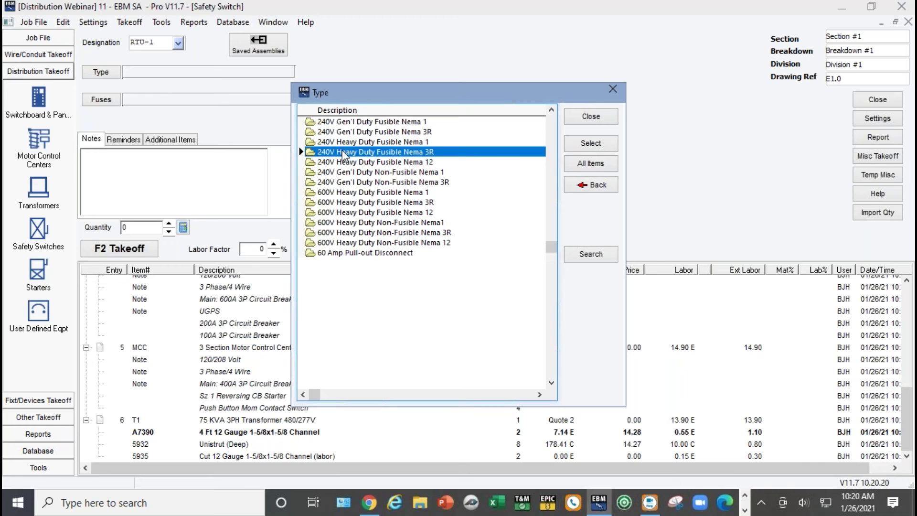
{"action": "double_click", "coordinate": [342, 151]}
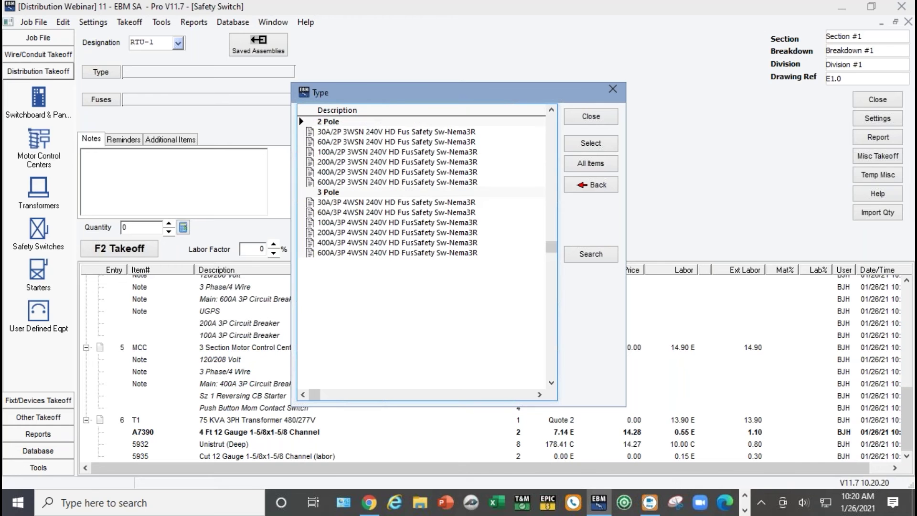
{"action": "double_click", "coordinate": [342, 212]}
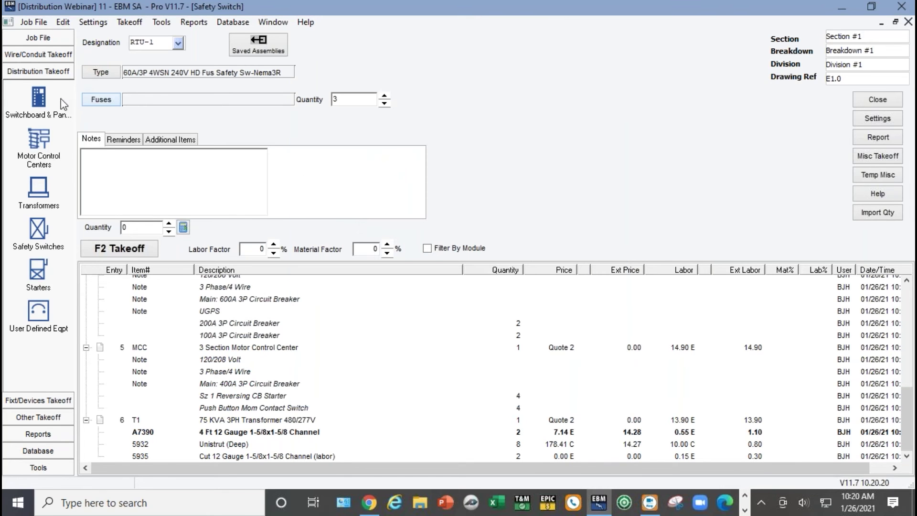
Add 60A 250V RK5 Time Delay fuses to the RTU-1 safety switch and take off a quantity of 1.
{"action": "left_click", "coordinate": [101, 100]}
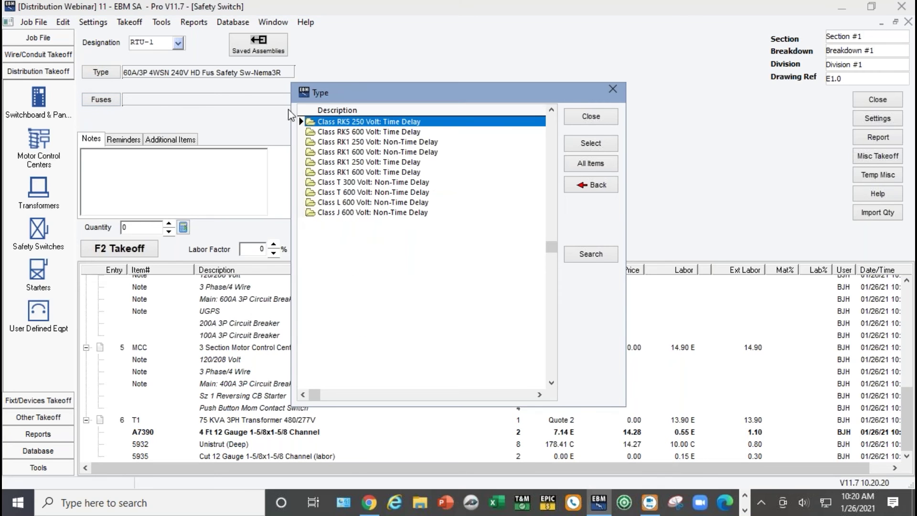
{"action": "double_click", "coordinate": [344, 120]}
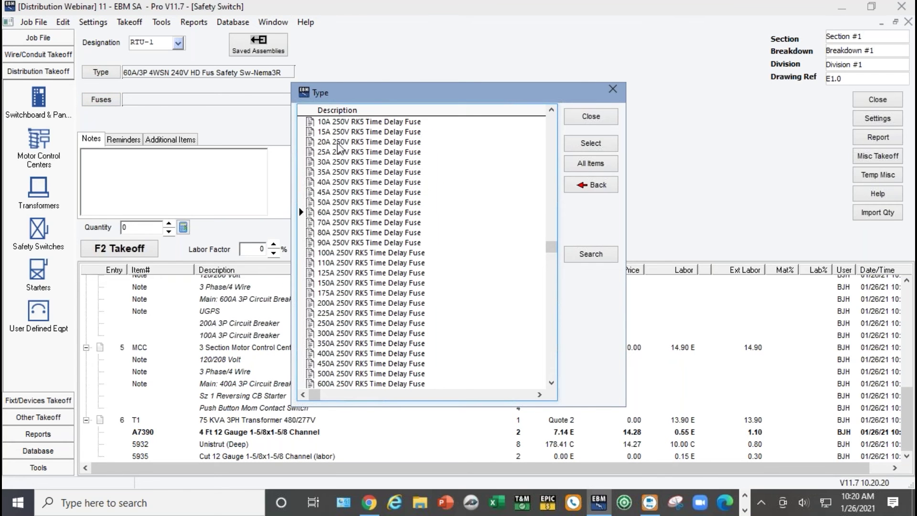
{"action": "double_click", "coordinate": [329, 212]}
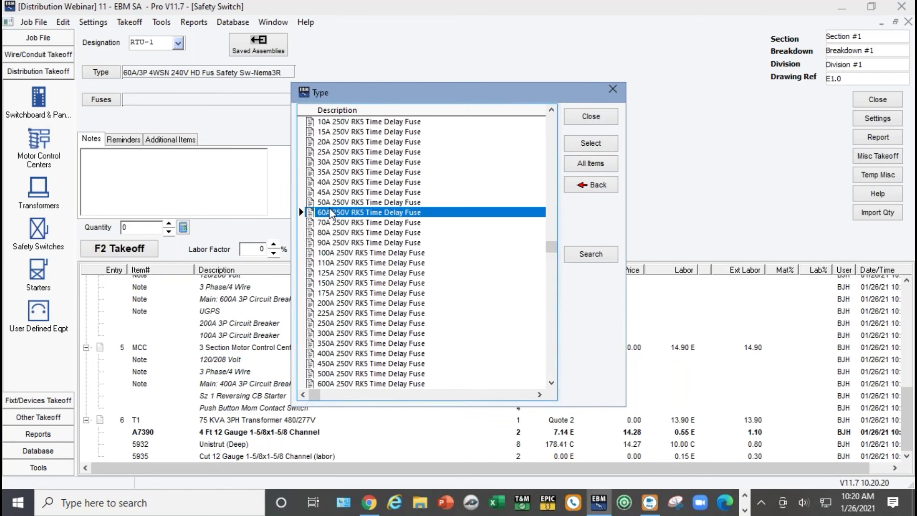
{"action": "left_click", "coordinate": [168, 223]}
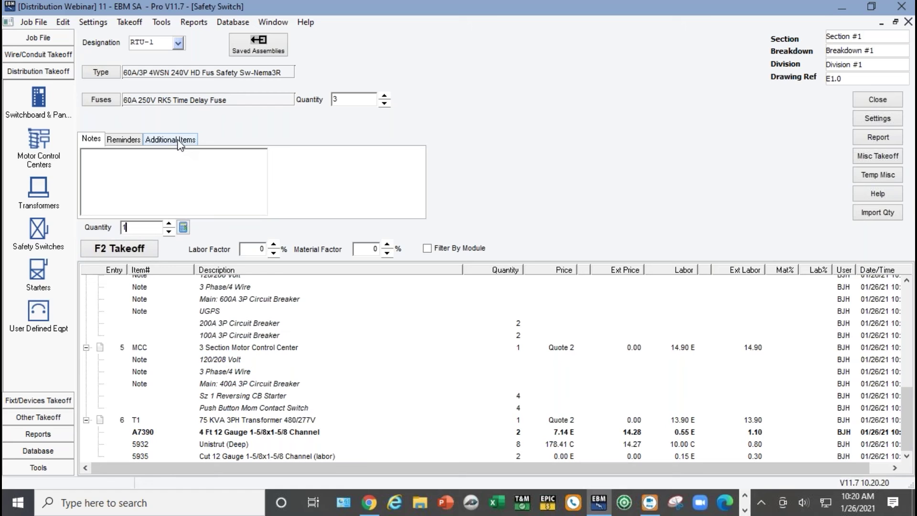
{"action": "left_click", "coordinate": [99, 250]}
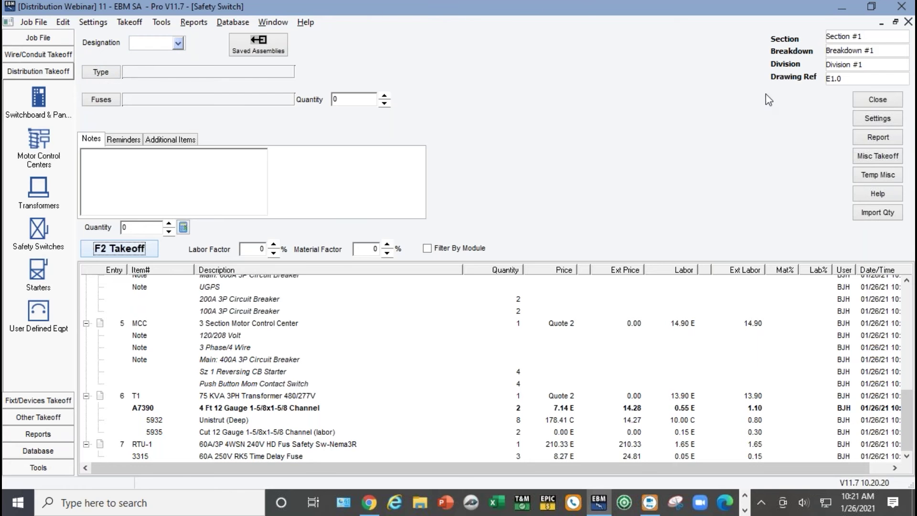
Mark fuses and safety switches as quoted in the switchgear settings.
{"action": "left_click", "coordinate": [865, 118]}
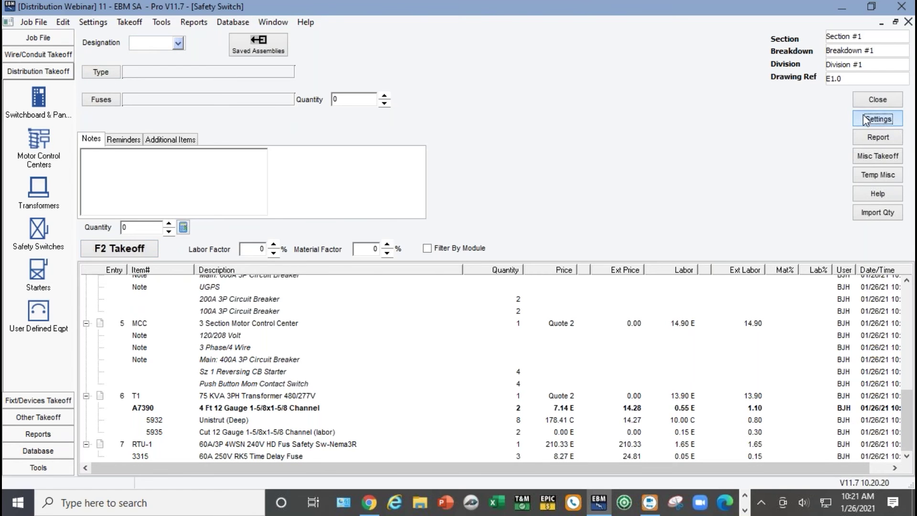
{"action": "left_click", "coordinate": [313, 142]}
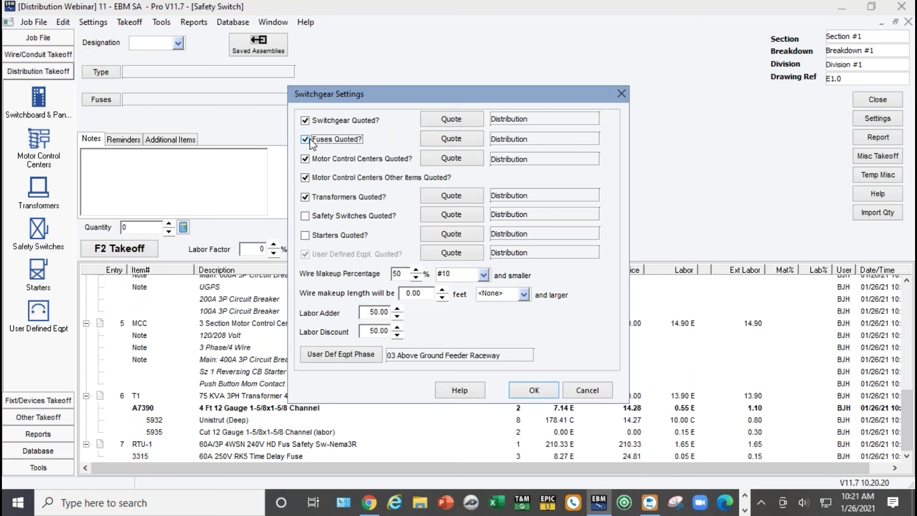
{"action": "left_click", "coordinate": [305, 218]}
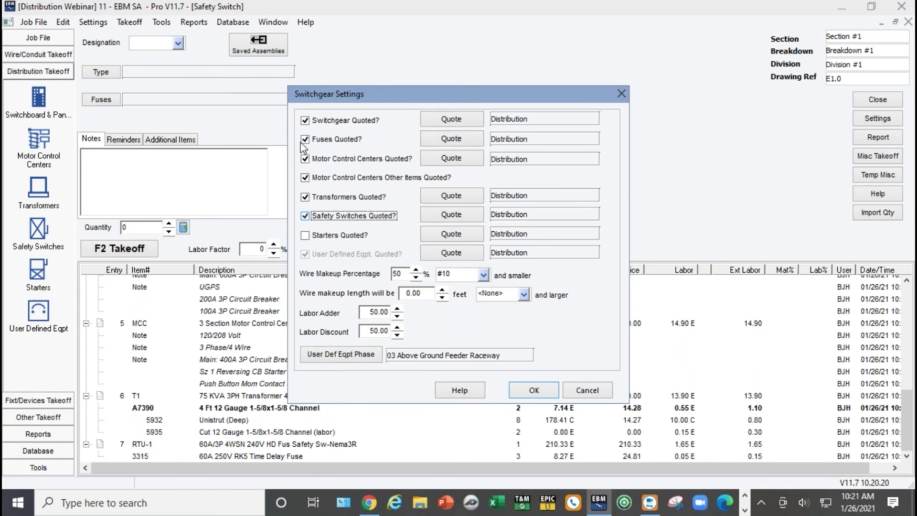
{"action": "left_click", "coordinate": [529, 394]}
Start a safety switch takeoff designated S1 with the type 200A/3P 600V HD Fus Safety Sw-Nema 1.
{"action": "left_click", "coordinate": [144, 43]}
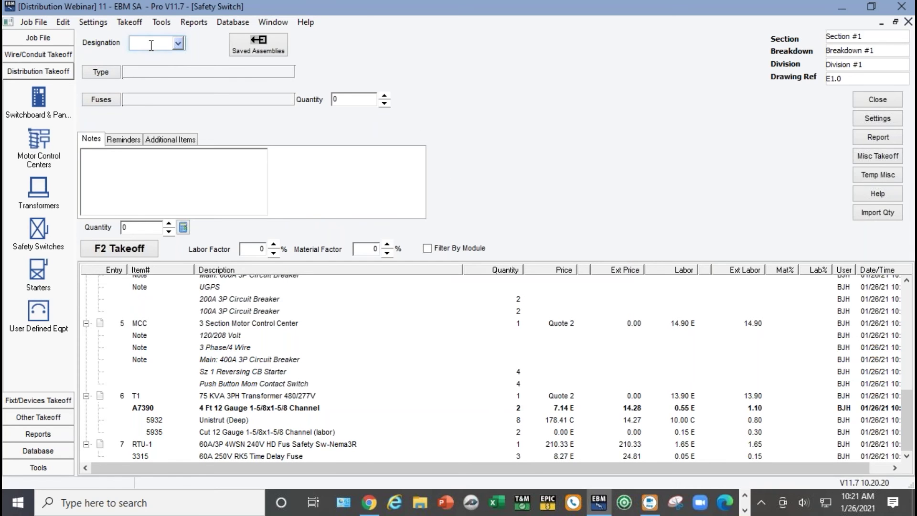
{"action": "type", "text": "S1"}
{"action": "left_click", "coordinate": [102, 73]}
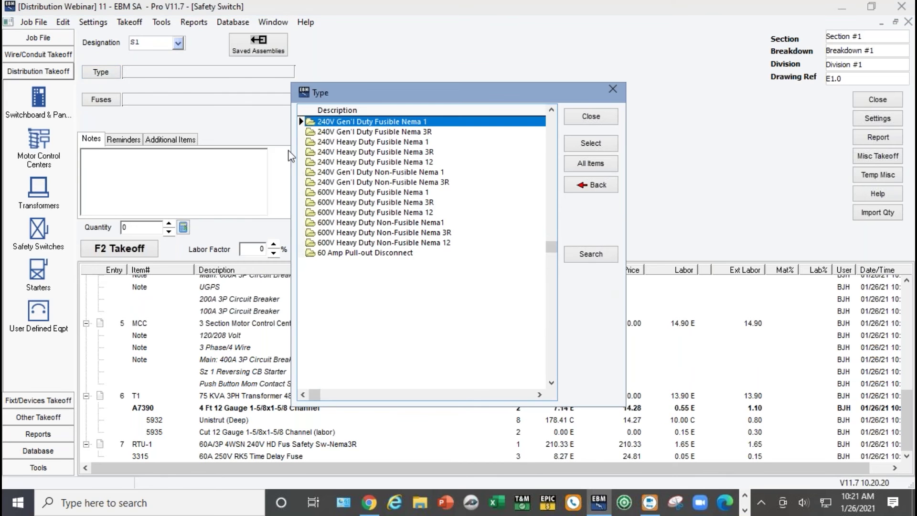
{"action": "double_click", "coordinate": [350, 193]}
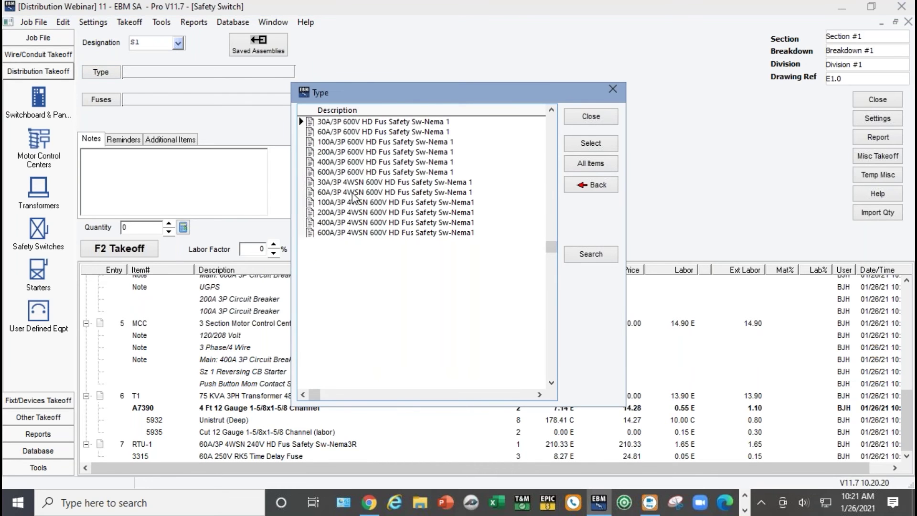
{"action": "double_click", "coordinate": [348, 151]}
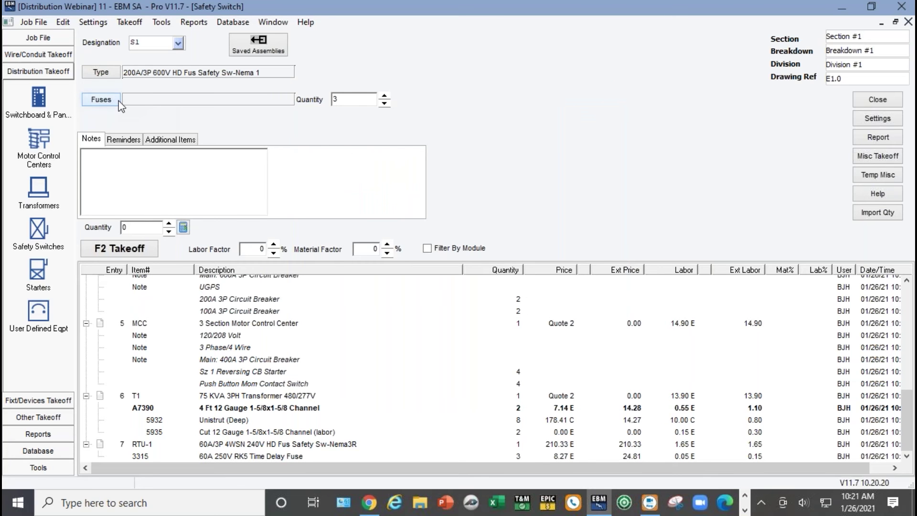
Add 200A 600V RK5 Time Delay fuses to the S1 safety switch and take off a quantity of 1.
{"action": "left_click", "coordinate": [101, 99]}
{"action": "double_click", "coordinate": [340, 131]}
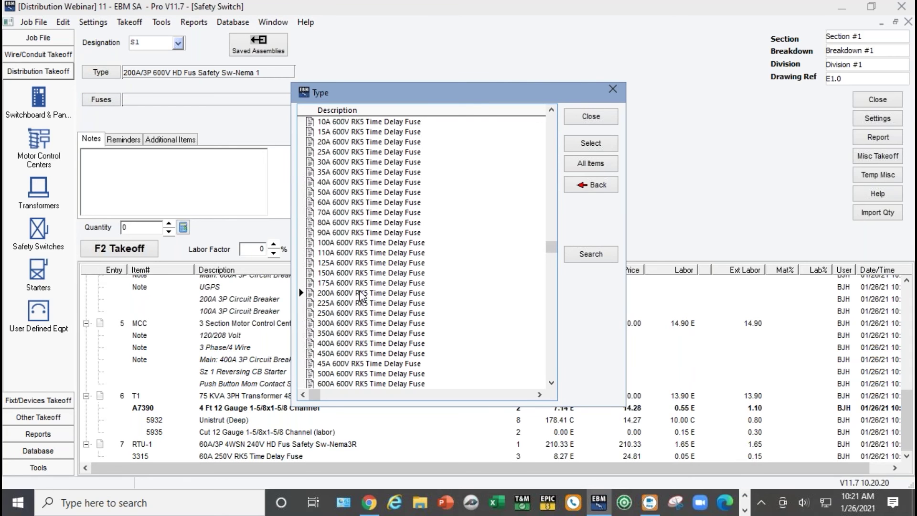
{"action": "left_click", "coordinate": [359, 292]}
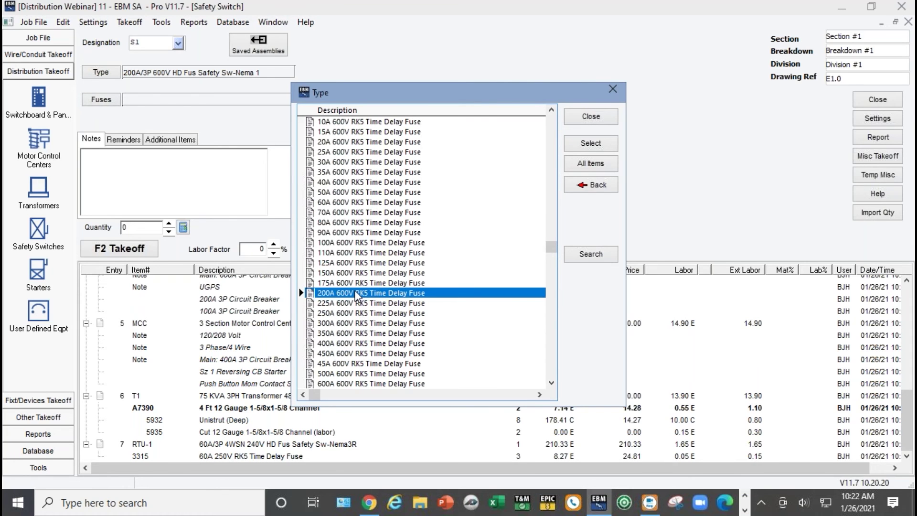
{"action": "double_click", "coordinate": [356, 293]}
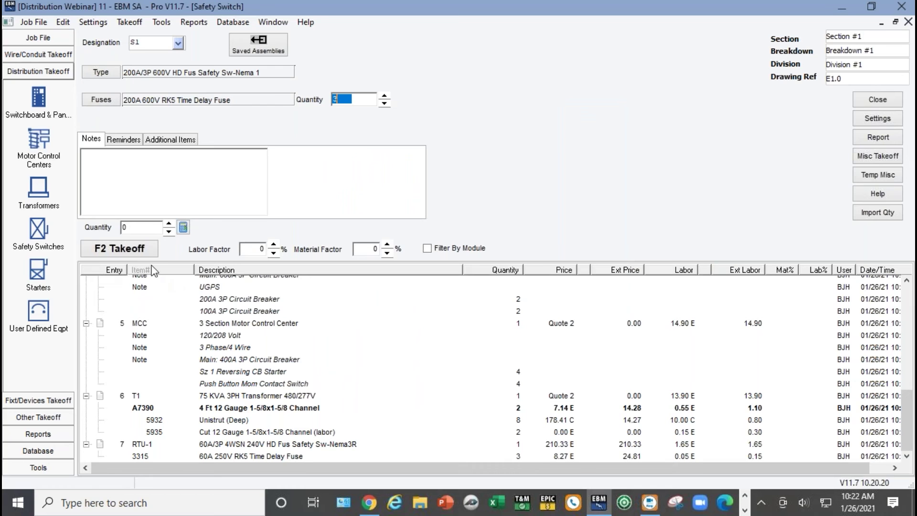
{"action": "left_click", "coordinate": [168, 223]}
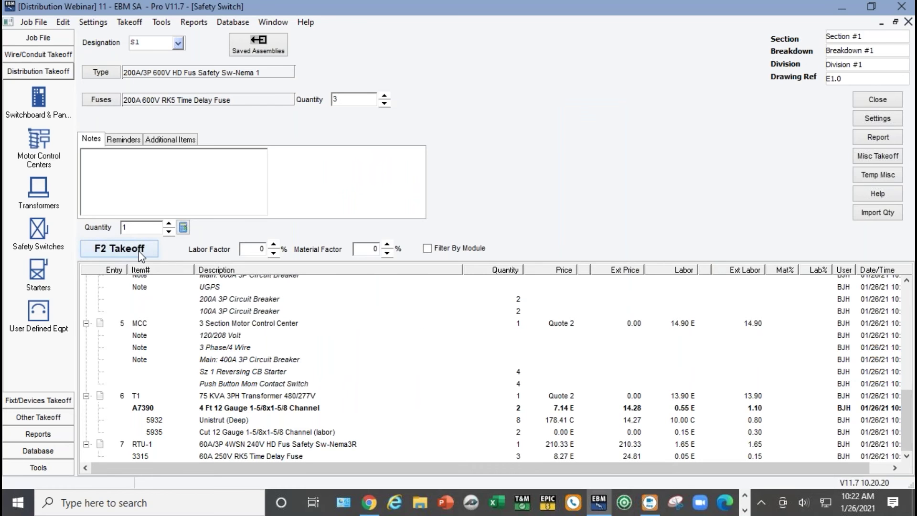
{"action": "left_click", "coordinate": [141, 256]}
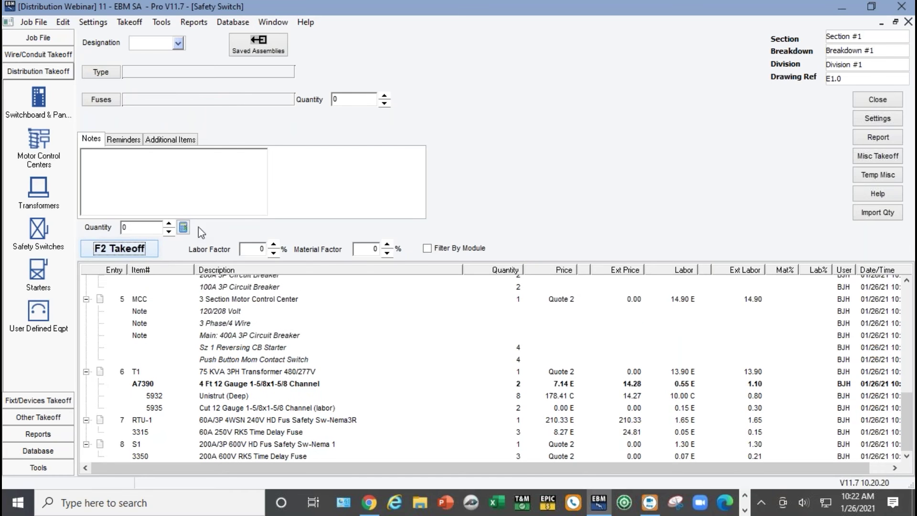
Generate the switchgear quote report again, check its S1 safety switch and fuse entries, and return to the safety switch takeoff.
{"action": "left_click", "coordinate": [861, 141]}
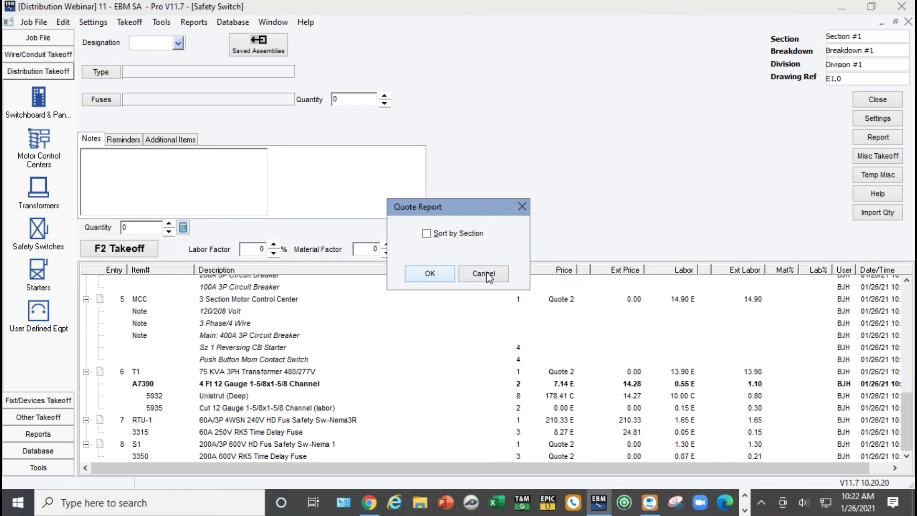
{"action": "left_click", "coordinate": [435, 274]}
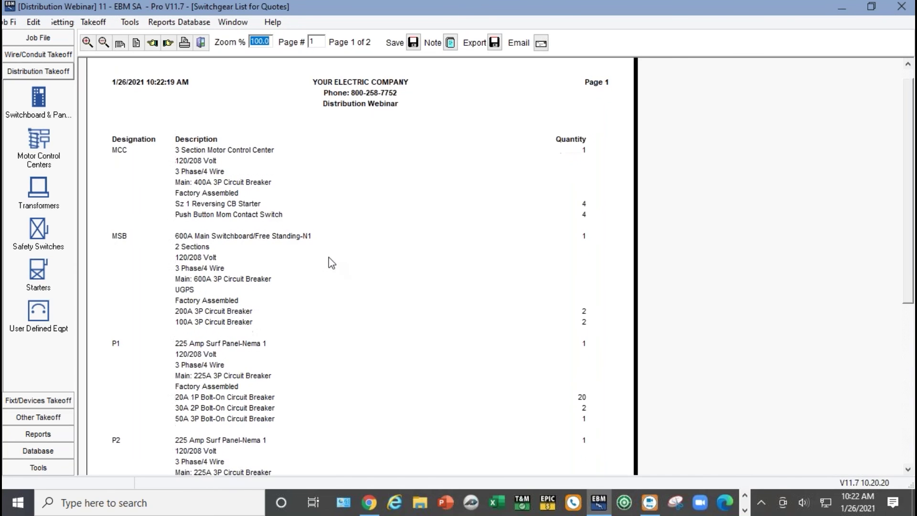
{"action": "scroll", "coordinate": [285, 343], "scroll_direction": "down", "scroll_amount": 1}
{"action": "scroll", "coordinate": [285, 343], "scroll_direction": "down", "scroll_amount": 3}
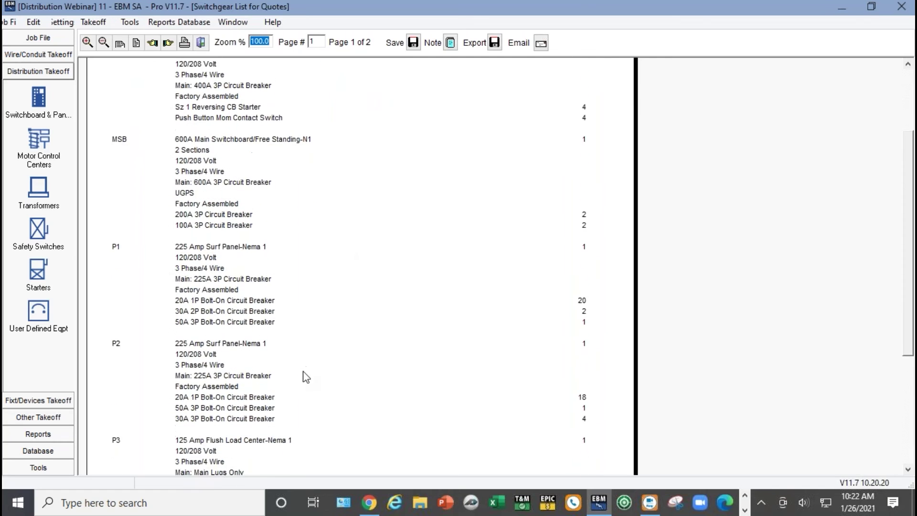
{"action": "scroll", "coordinate": [315, 388], "scroll_direction": "down", "scroll_amount": 1}
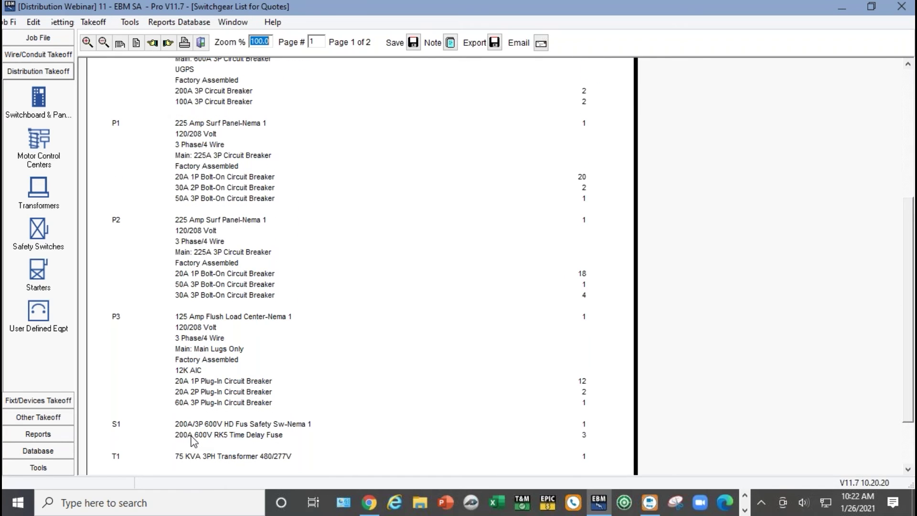
{"action": "scroll", "coordinate": [194, 440], "scroll_direction": "down", "scroll_amount": 1}
{"action": "scroll", "coordinate": [193, 428], "scroll_direction": "up", "scroll_amount": 5}
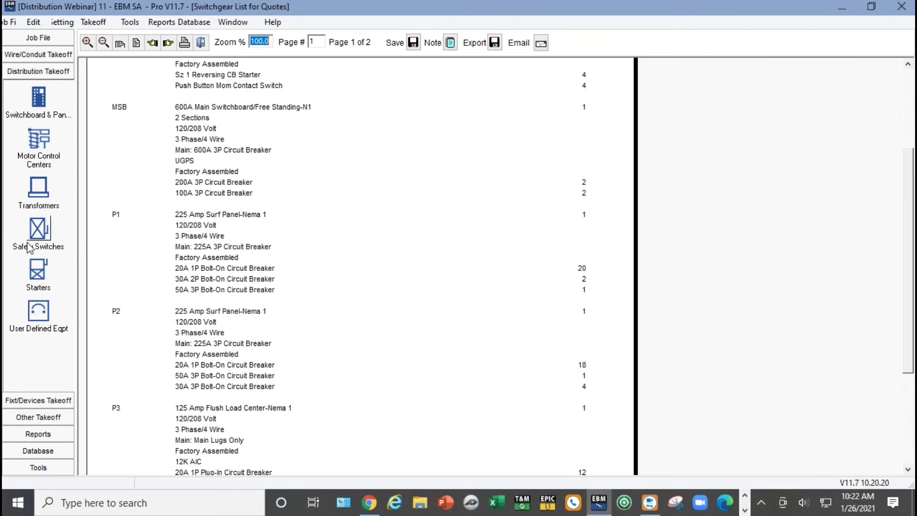
{"action": "left_click", "coordinate": [39, 230]}
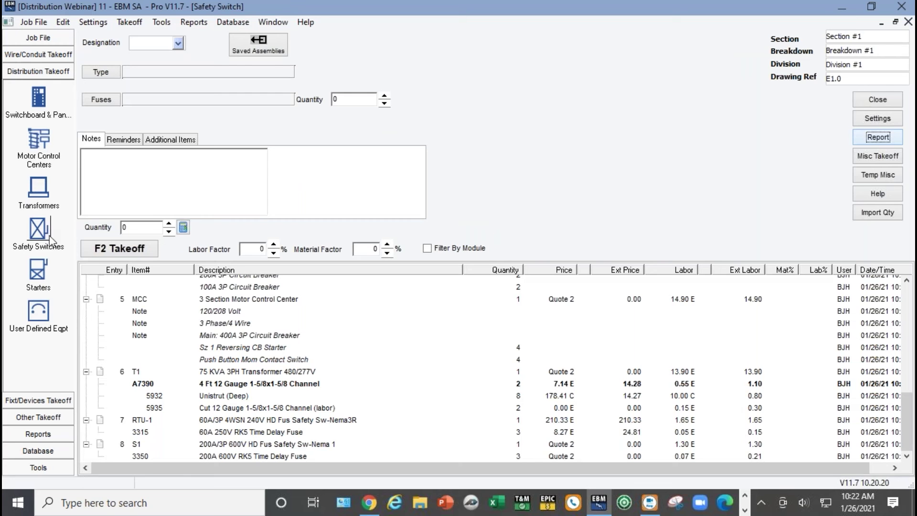
Open the starter takeoff and clear the quoted option for starters in the switchgear settings.
{"action": "left_click", "coordinate": [37, 272]}
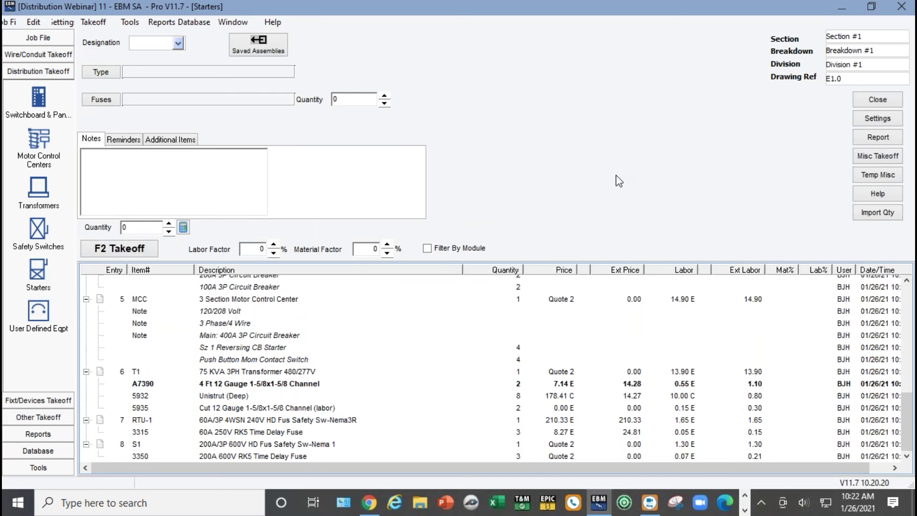
{"action": "left_click", "coordinate": [864, 123]}
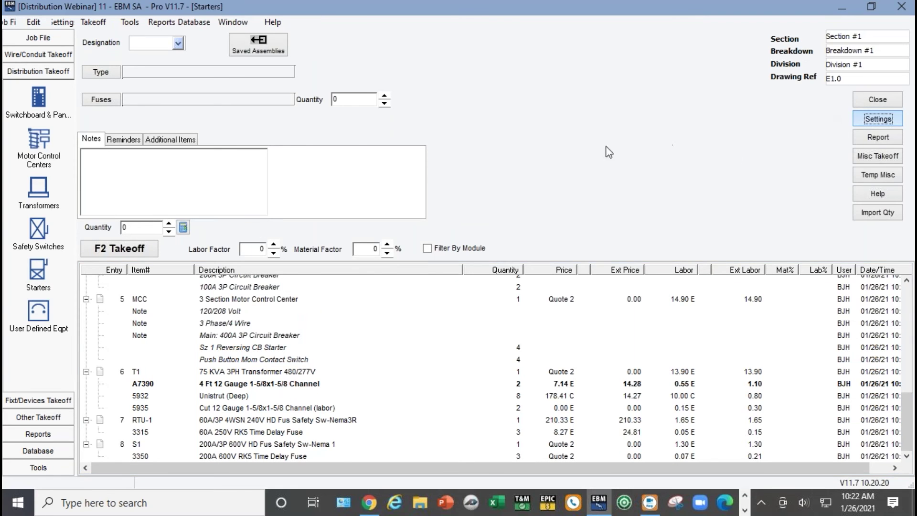
{"action": "left_click", "coordinate": [305, 236]}
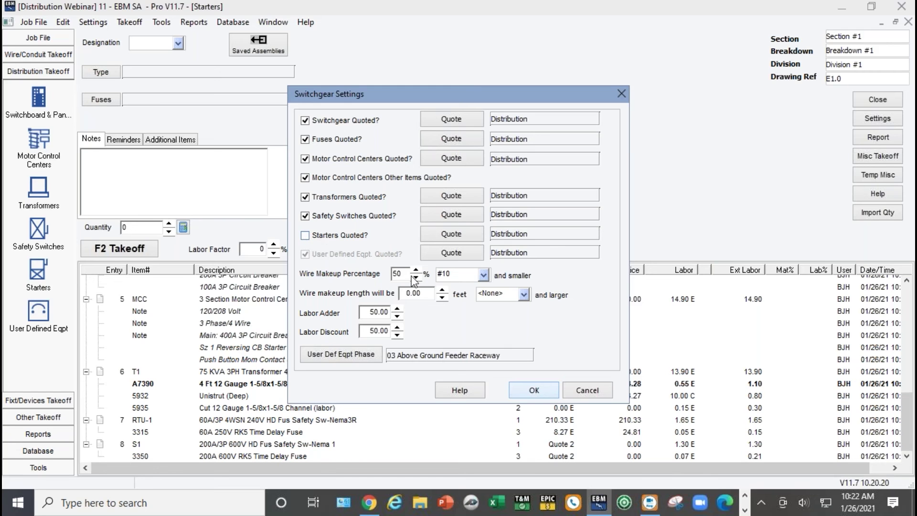
{"action": "left_click", "coordinate": [552, 392]}
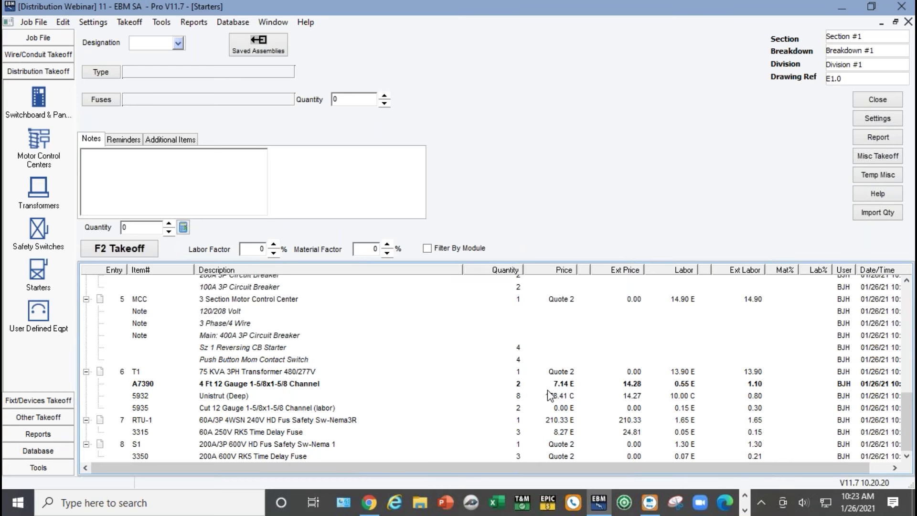
Start a user defined equipment takeoff designated U1 with the description 400 Amp Contactor Cabinet.
{"action": "left_click", "coordinate": [38, 313]}
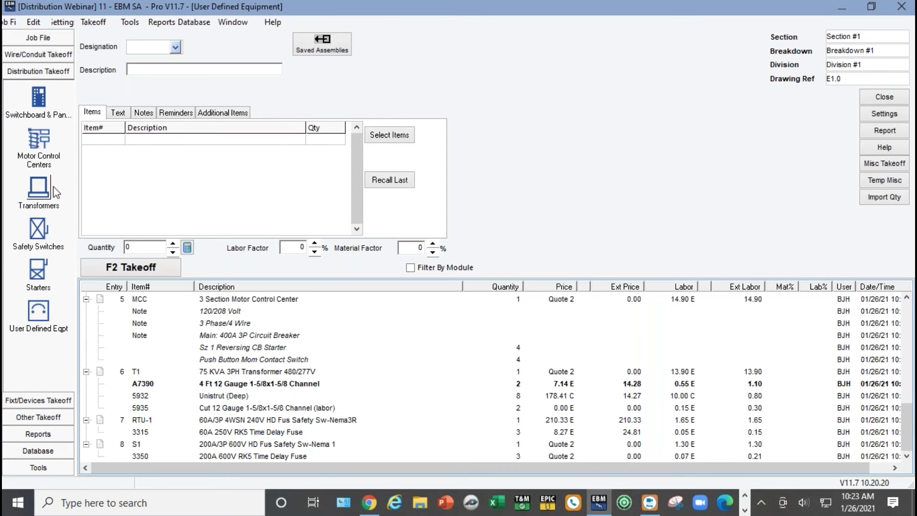
{"action": "left_click", "coordinate": [154, 48]}
{"action": "type", "text": "U1"}
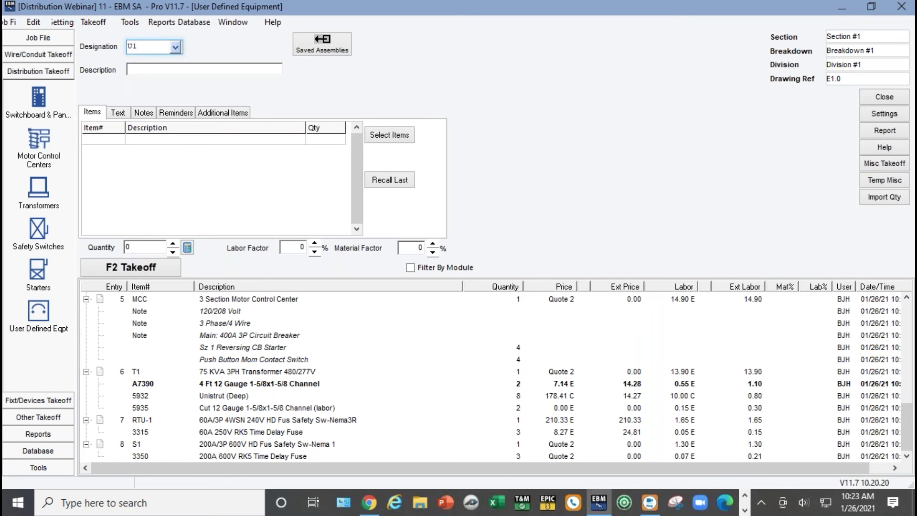
{"action": "left_click", "coordinate": [183, 67]}
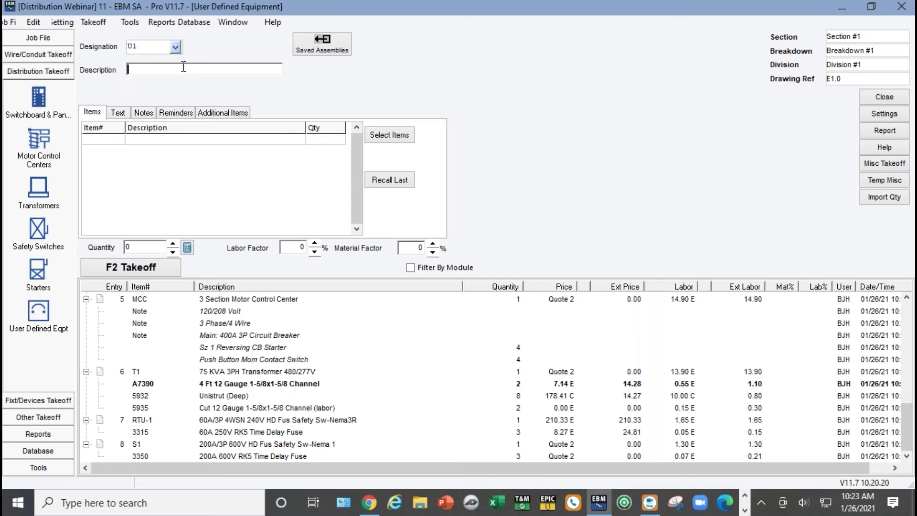
{"action": "type", "text": "400 Amp"}
{"action": "type", "text": "Conttactor Cabinet"}
Add one 36x36x10" Screw Cover Pull Box-Nema 3R from the miscellaneous items to the contactor cabinet's item list.
{"action": "left_click", "coordinate": [93, 113]}
{"action": "left_click", "coordinate": [379, 137]}
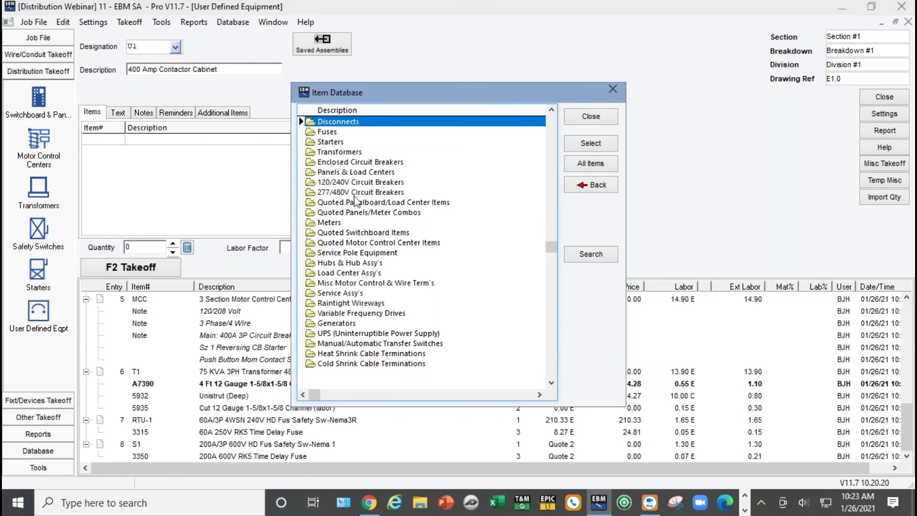
{"action": "left_click", "coordinate": [584, 164]}
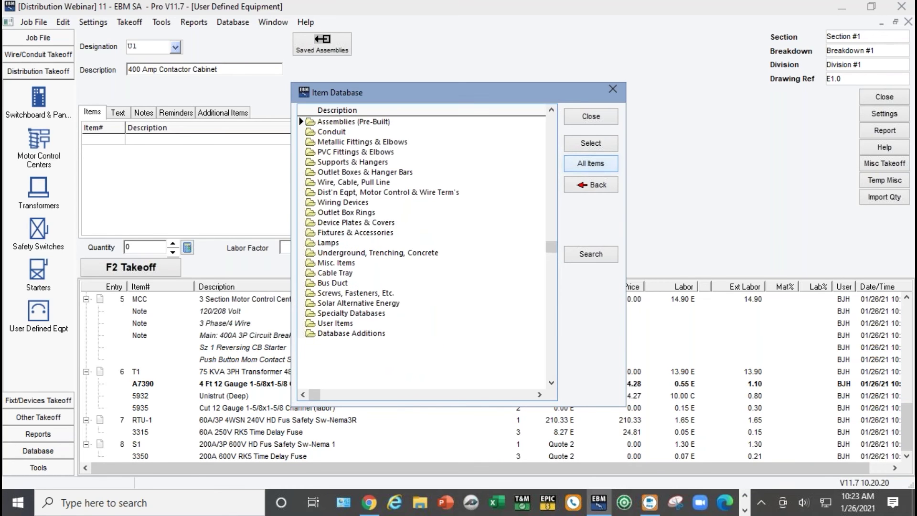
{"action": "double_click", "coordinate": [329, 263]}
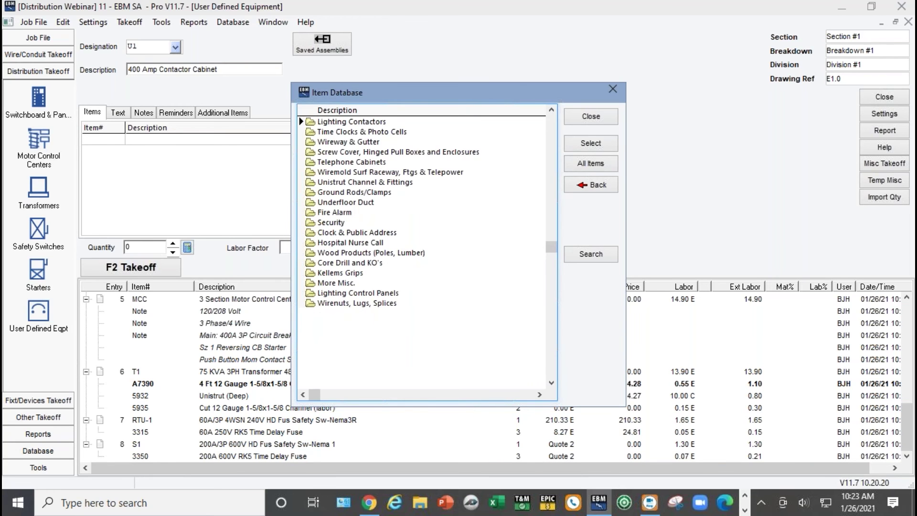
{"action": "double_click", "coordinate": [334, 152]}
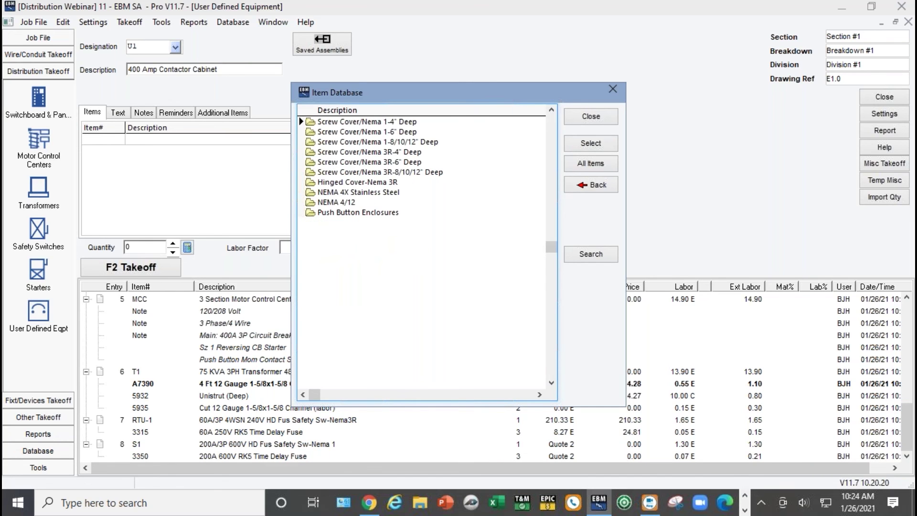
{"action": "double_click", "coordinate": [338, 171]}
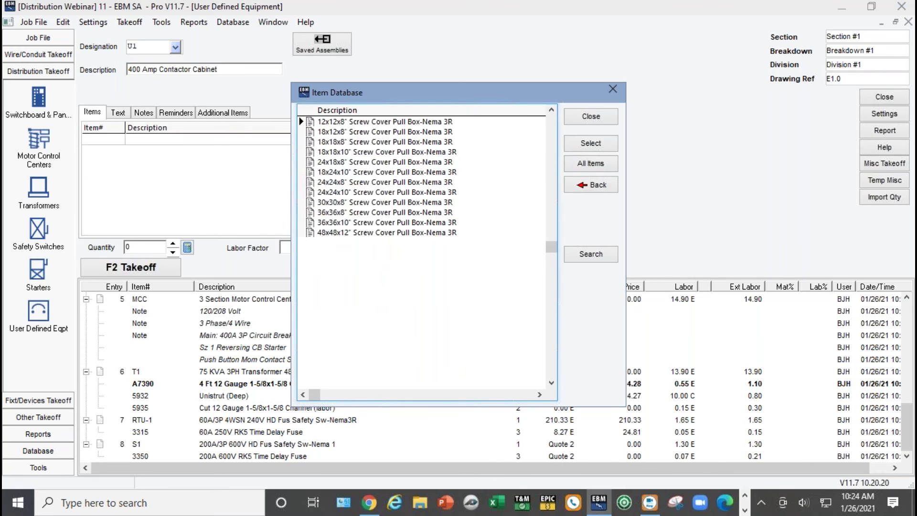
{"action": "double_click", "coordinate": [333, 222]}
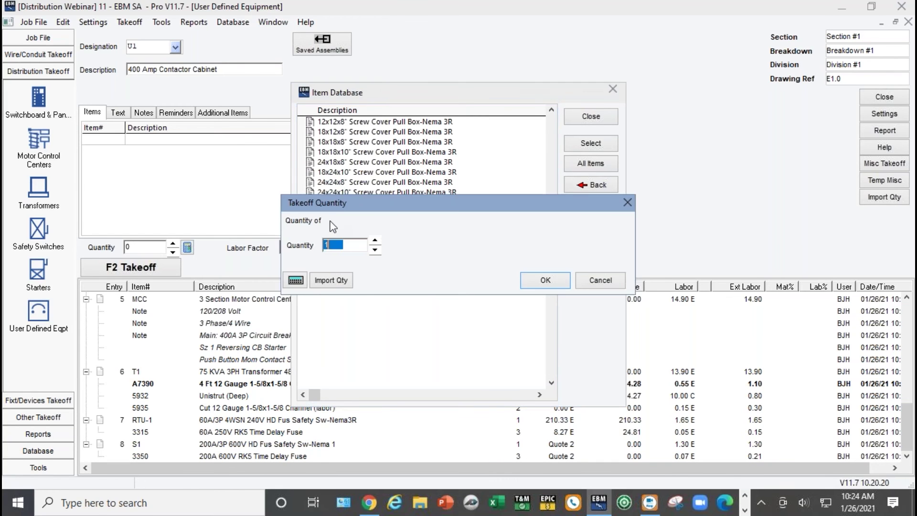
{"action": "left_click", "coordinate": [545, 277]}
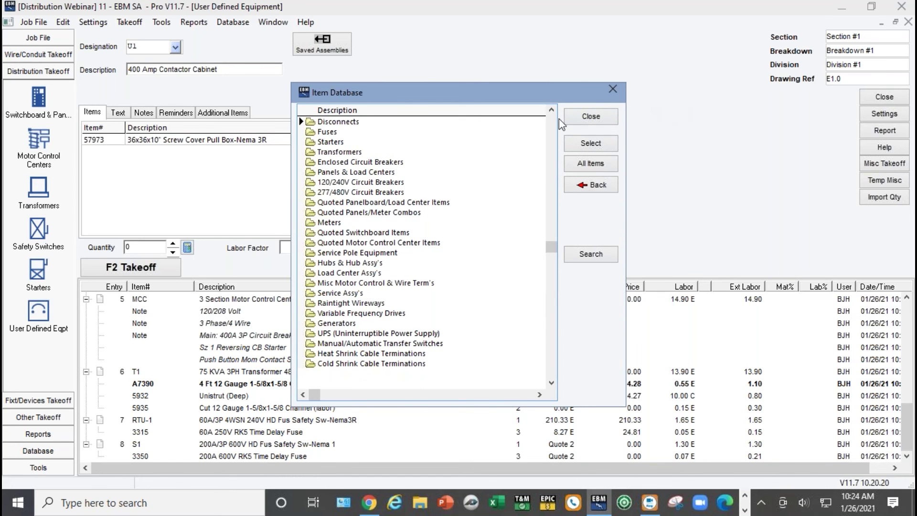
Add two Sz 0/240V Non-Fus Combo Starter-Nema 1 units to the contactor cabinet's item list.
{"action": "left_click", "coordinate": [338, 144]}
{"action": "double_click", "coordinate": [338, 145]}
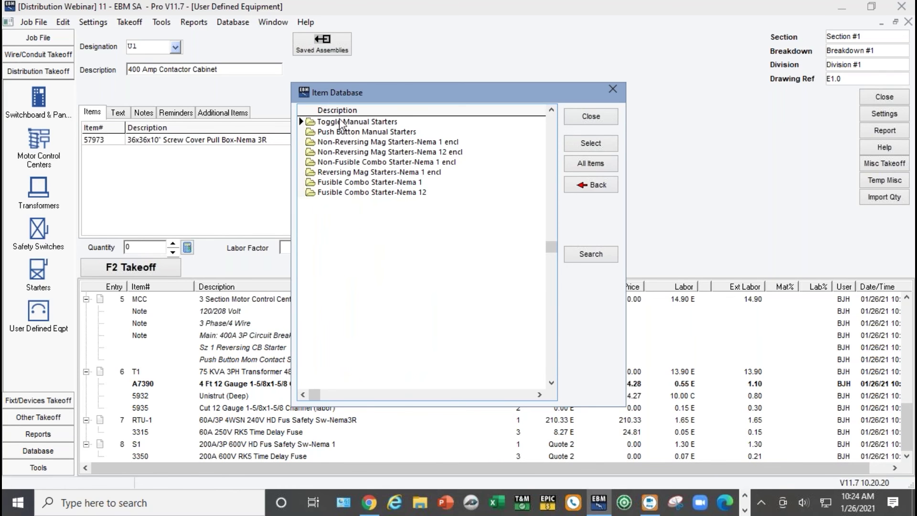
{"action": "double_click", "coordinate": [342, 122]}
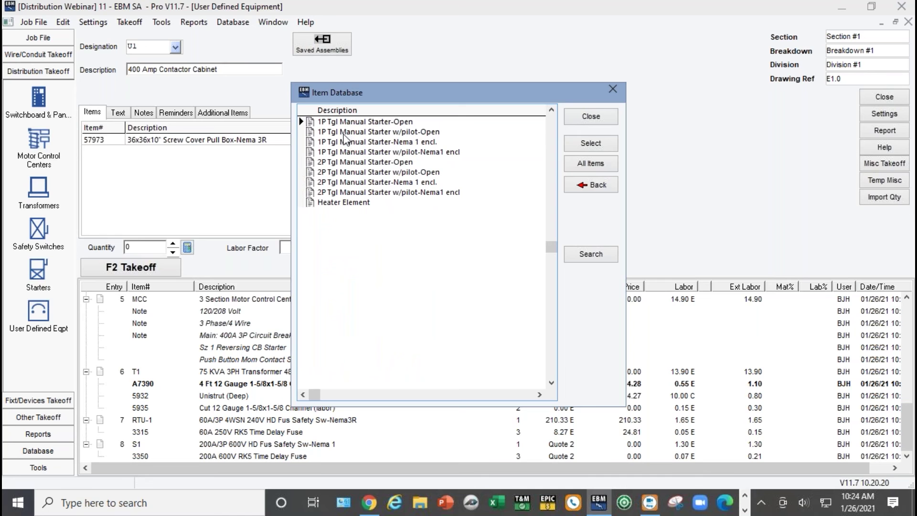
{"action": "left_click", "coordinate": [590, 185]}
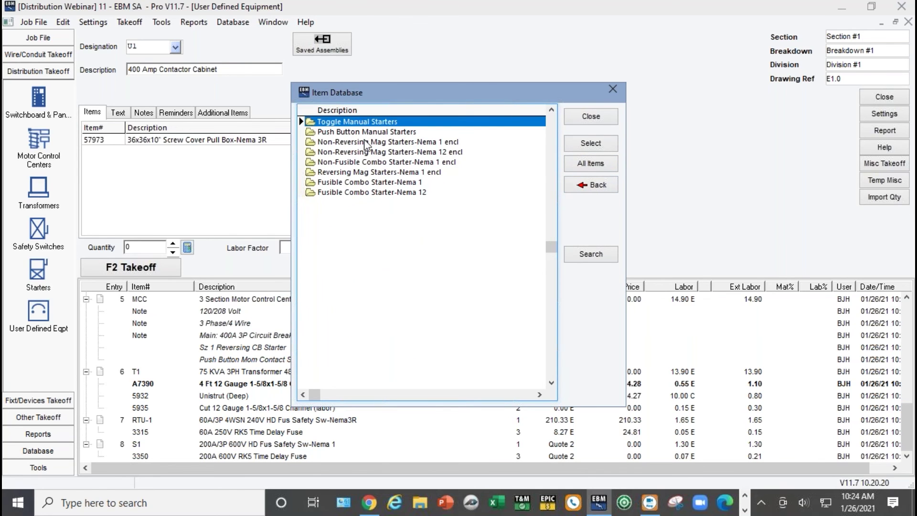
{"action": "double_click", "coordinate": [365, 142]}
{"action": "left_click", "coordinate": [599, 189]}
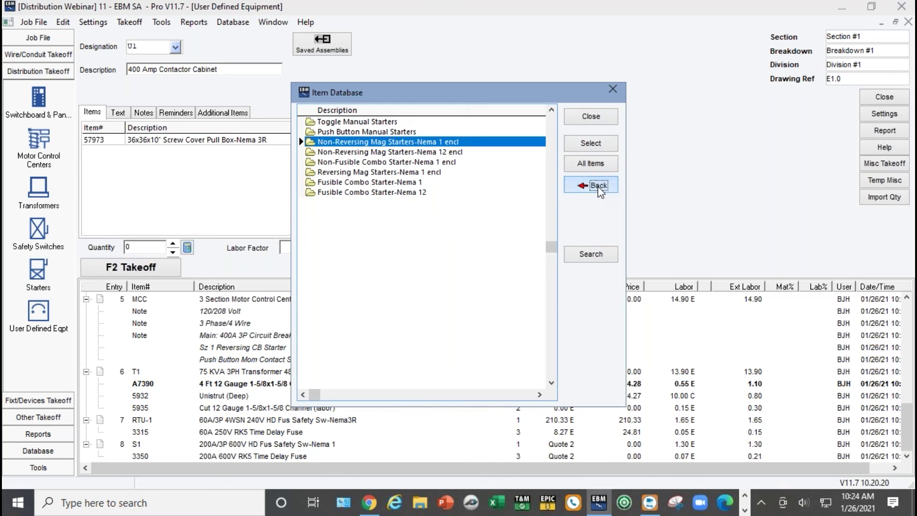
{"action": "double_click", "coordinate": [371, 162]}
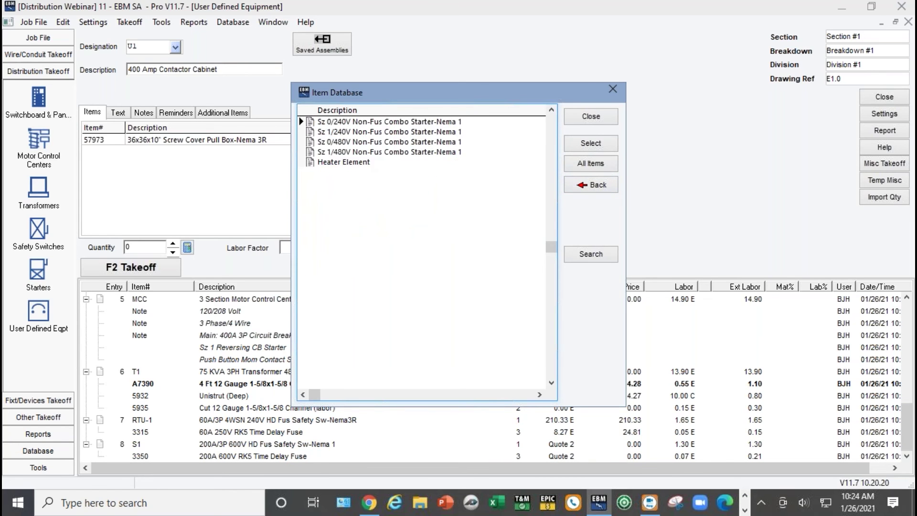
{"action": "double_click", "coordinate": [339, 121]}
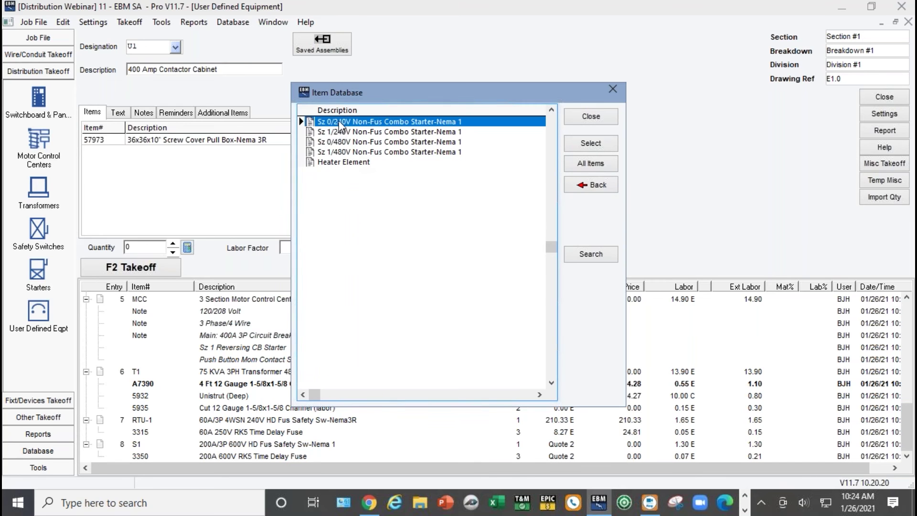
{"action": "left_click", "coordinate": [375, 240]}
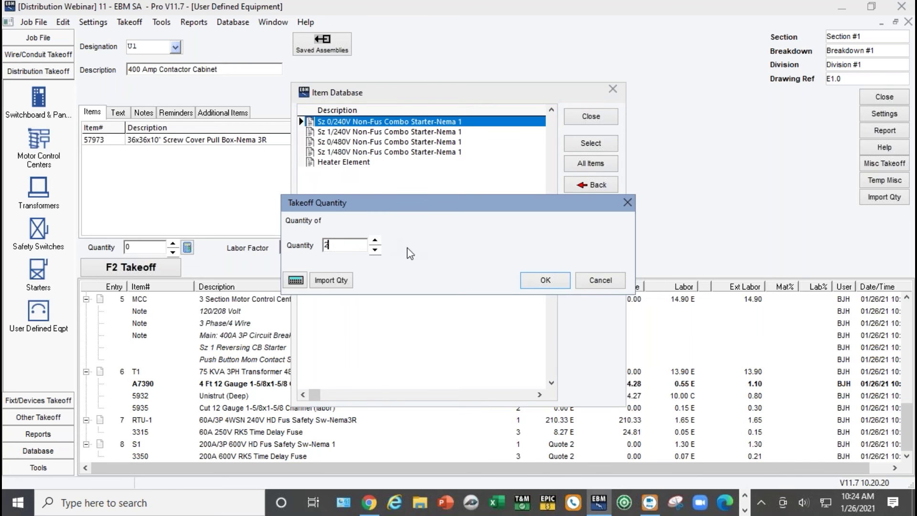
{"action": "left_click", "coordinate": [564, 285]}
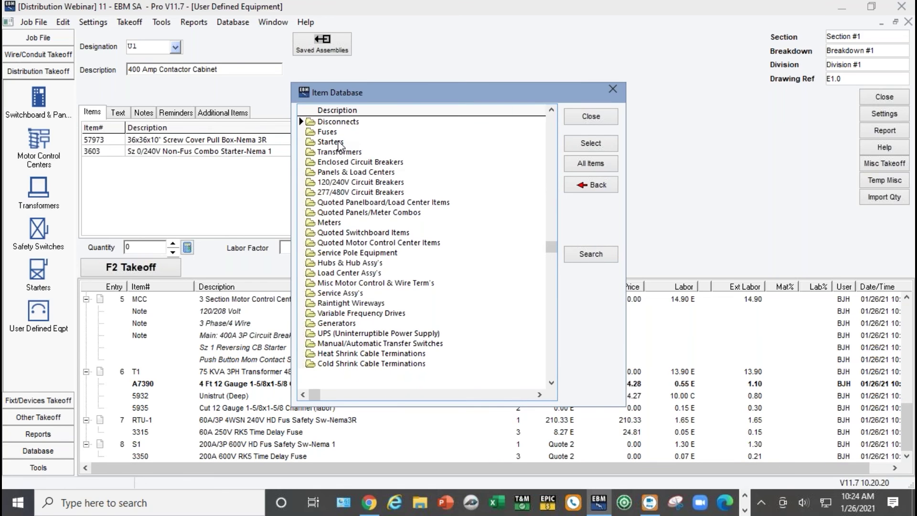
{"action": "left_click", "coordinate": [587, 121]}
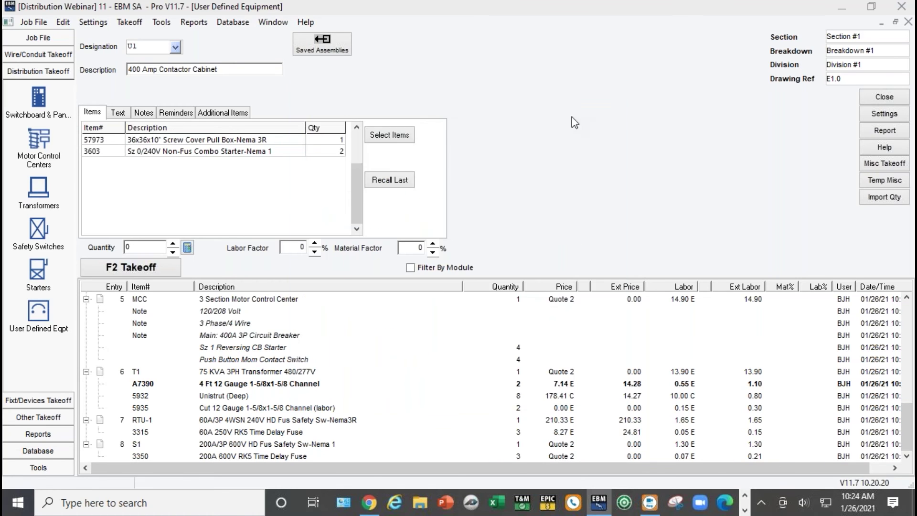
Search the item database pathways for strut to find an additional item for U1.
{"action": "left_click", "coordinate": [223, 114]}
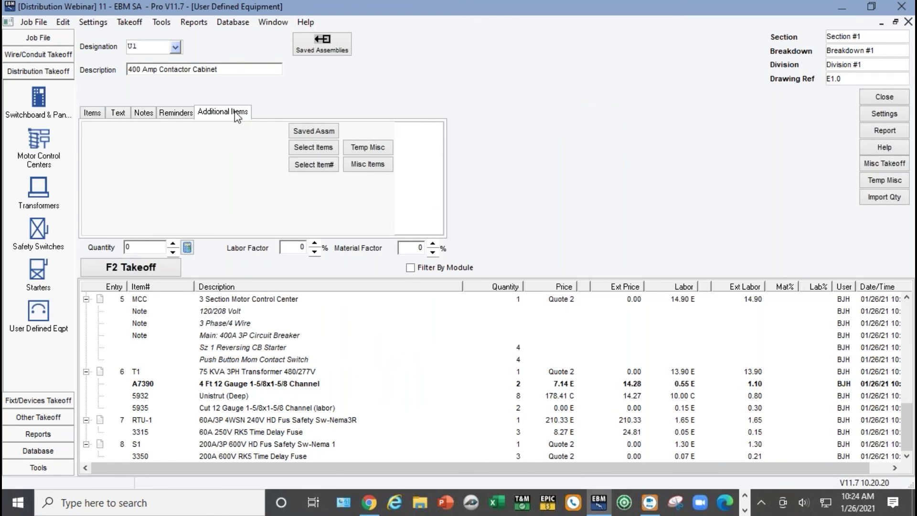
{"action": "left_click", "coordinate": [330, 149]}
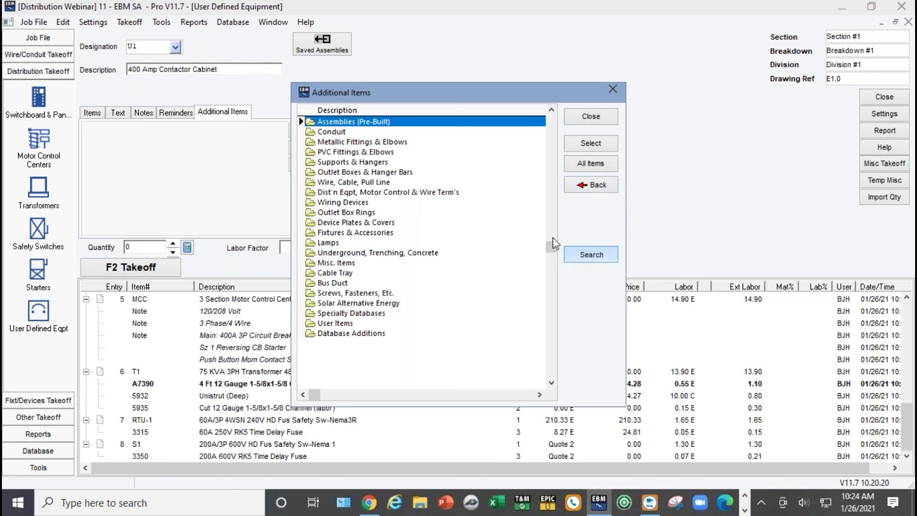
{"action": "left_click", "coordinate": [580, 254]}
{"action": "type", "text": "st"}
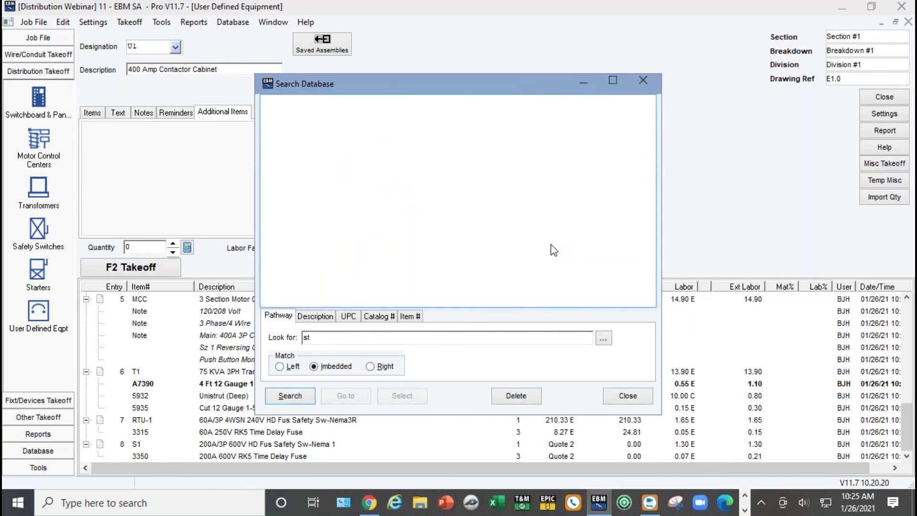
{"action": "type", "text": "urut"}
{"action": "left_click", "coordinate": [314, 398]}
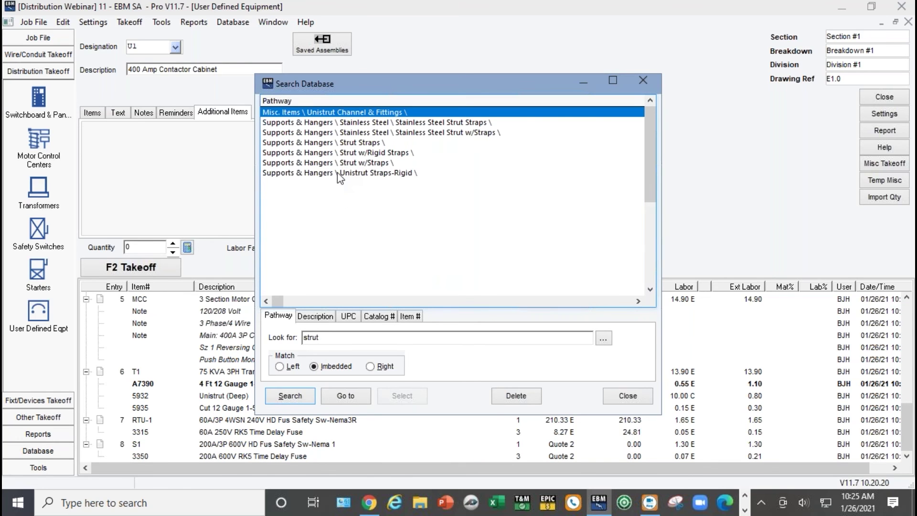
Add two 4 Ft 12 Gauge 1-5/8x1-5/8 Channel pieces from Unistrut Channel & Fittings as additional items.
{"action": "double_click", "coordinate": [342, 114]}
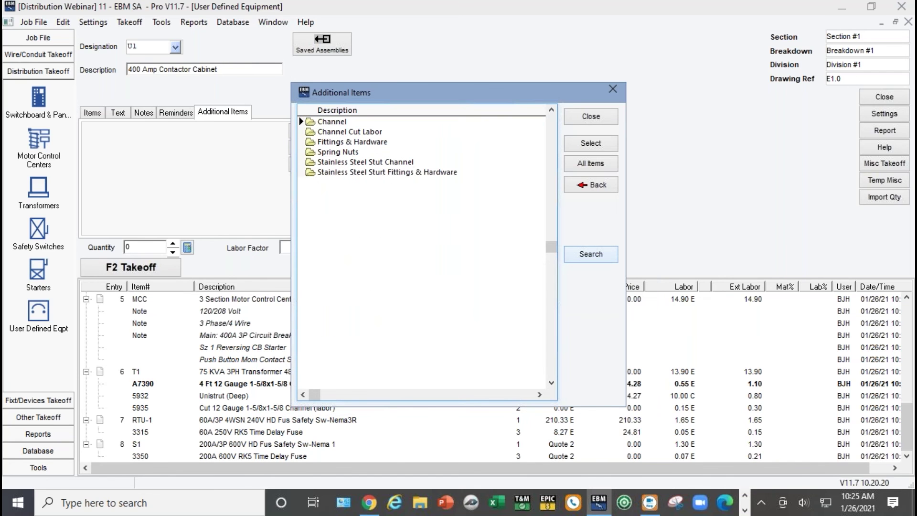
{"action": "double_click", "coordinate": [337, 125]}
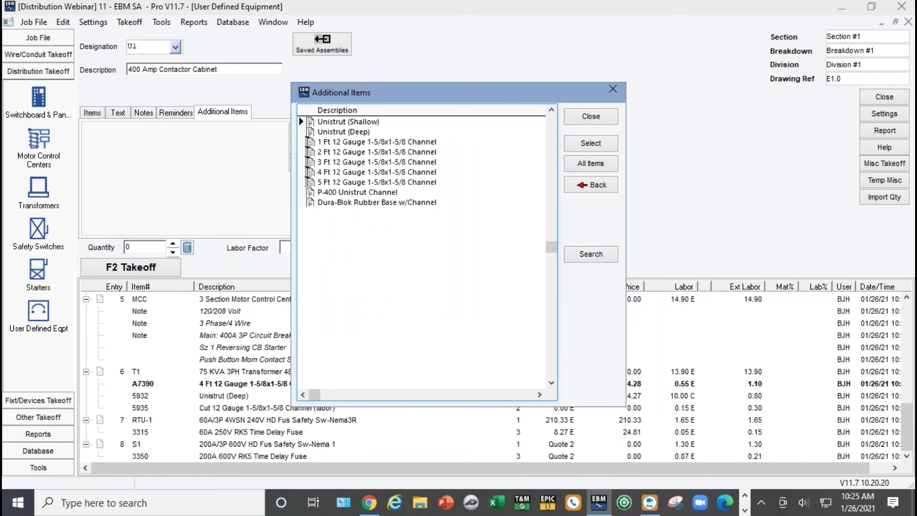
{"action": "left_click", "coordinate": [333, 173]}
{"action": "double_click", "coordinate": [333, 178]}
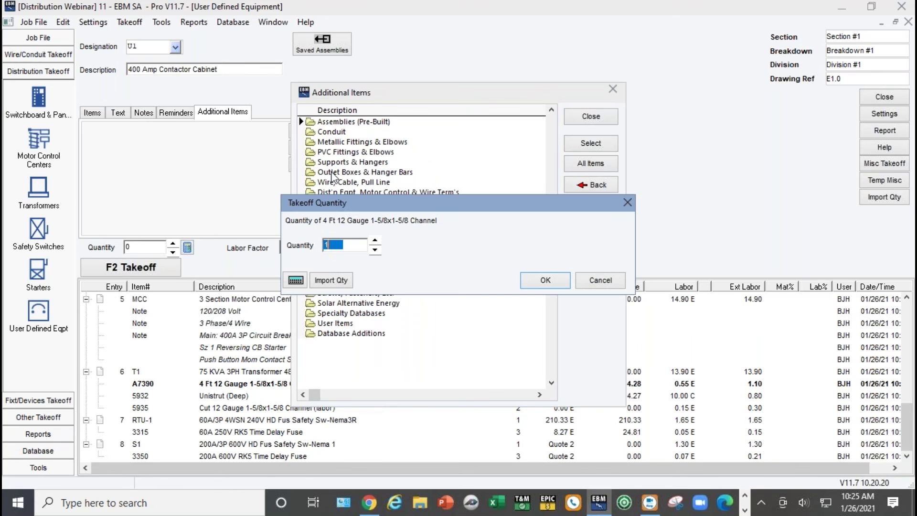
{"action": "left_click", "coordinate": [375, 243]}
{"action": "left_click", "coordinate": [546, 280]}
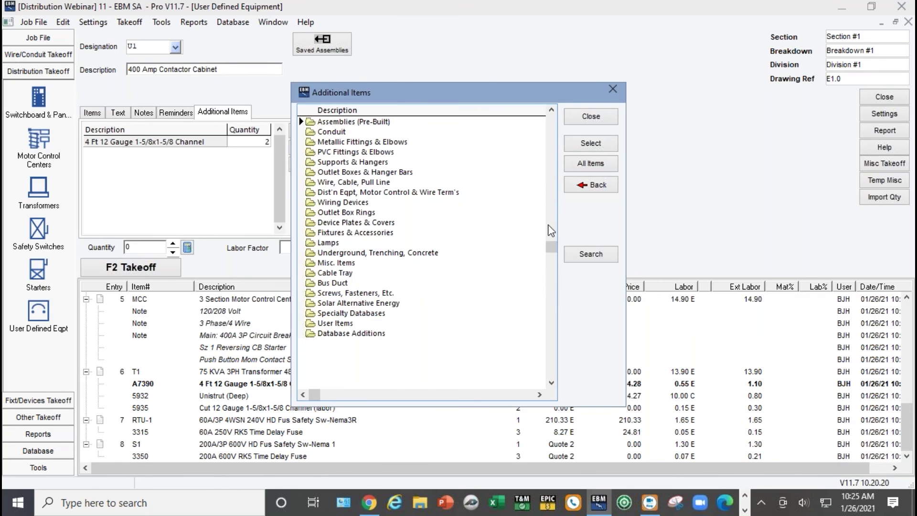
{"action": "left_click", "coordinate": [590, 117]}
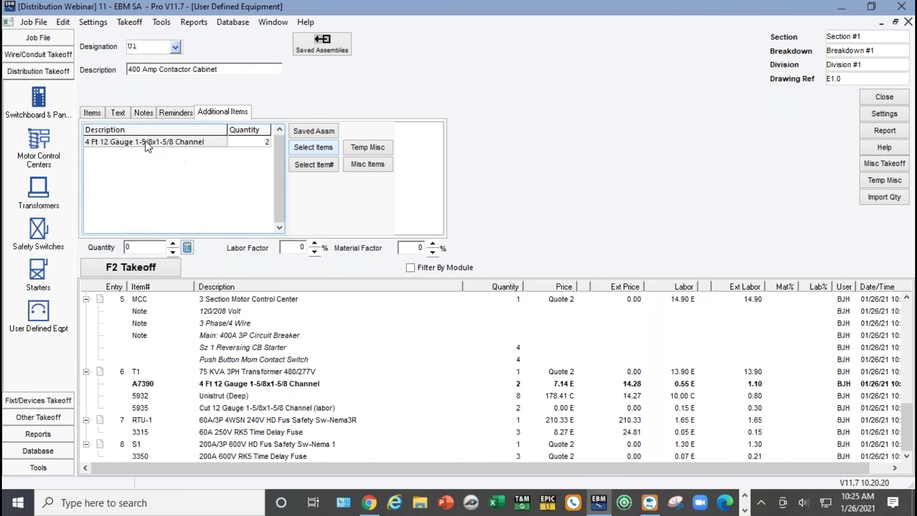
Take off one U1 400 Amp Contactor Cabinet, accepting the calculated labor each.
{"action": "left_click", "coordinate": [118, 112]}
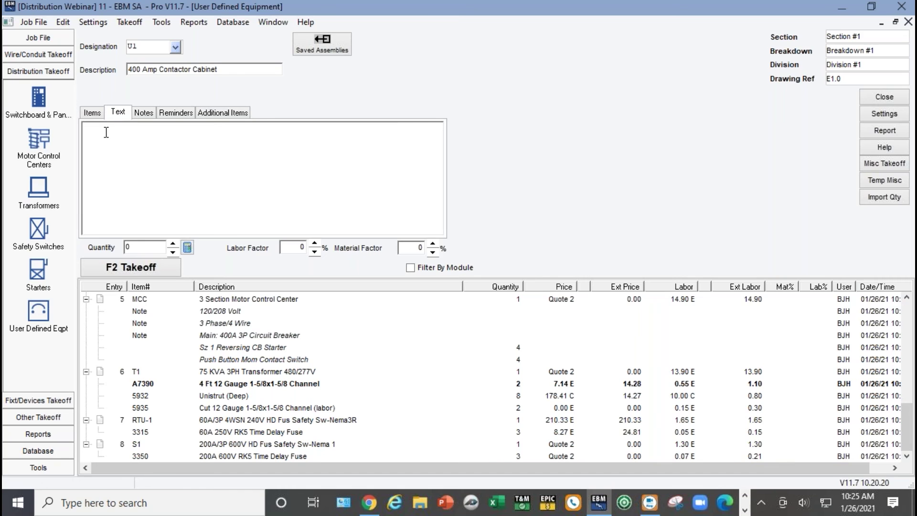
{"action": "left_click", "coordinate": [145, 114]}
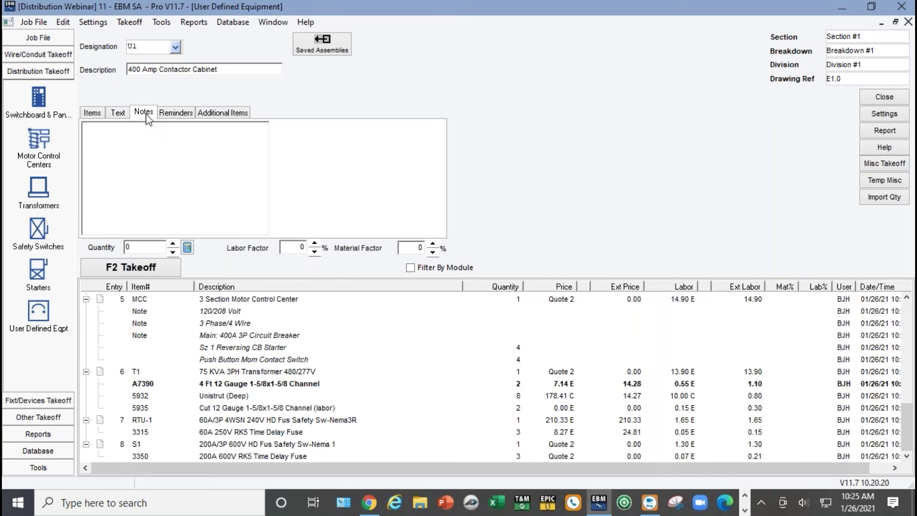
{"action": "left_click", "coordinate": [84, 115]}
{"action": "left_click", "coordinate": [173, 244]}
{"action": "left_click", "coordinate": [171, 276]}
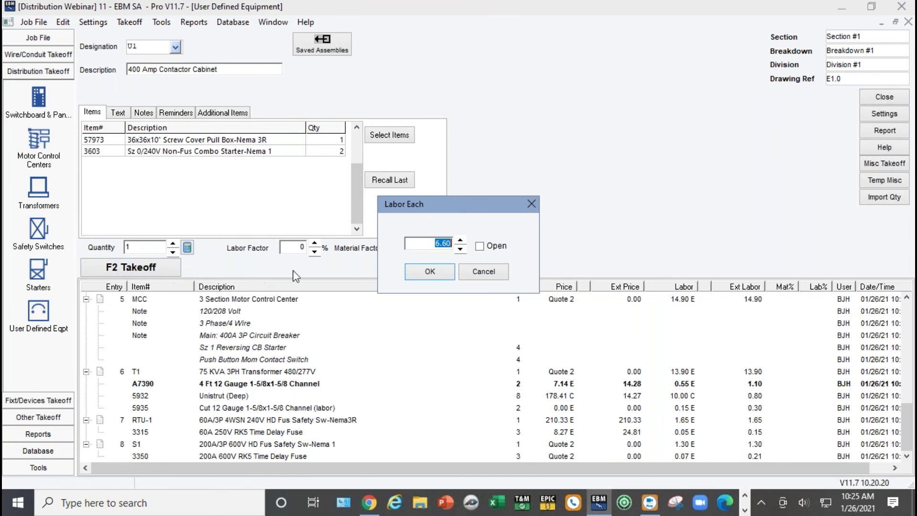
{"action": "left_click", "coordinate": [429, 273]}
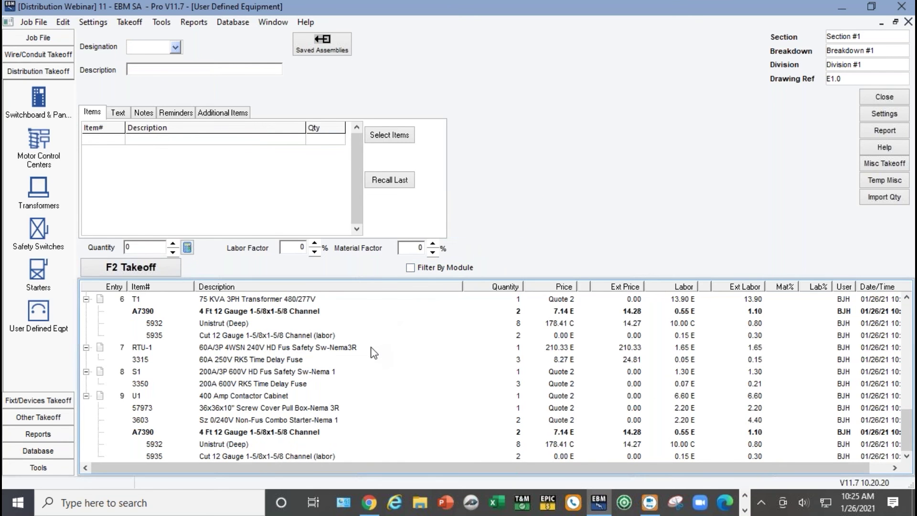
Open the MSB 600A main switchboard entry from the audit trail for editing at its source.
{"action": "left_click", "coordinate": [372, 347]}
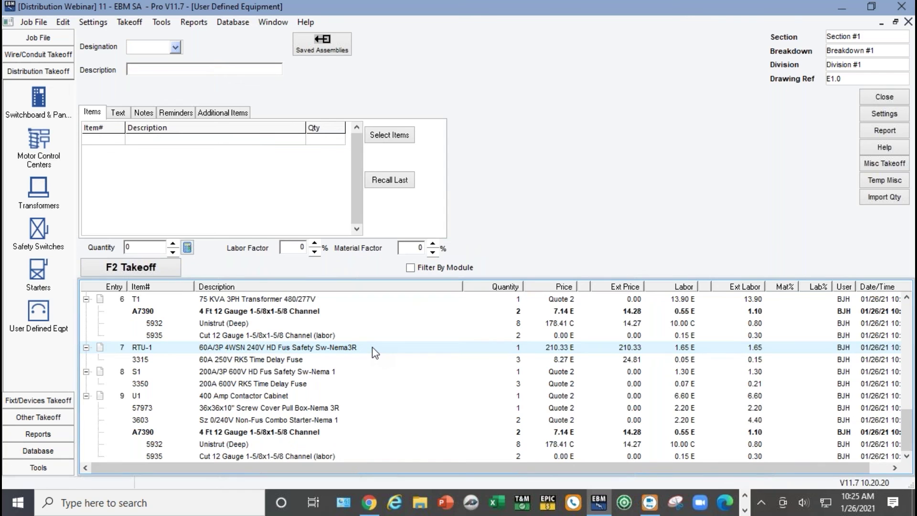
{"action": "double_click", "coordinate": [372, 348]}
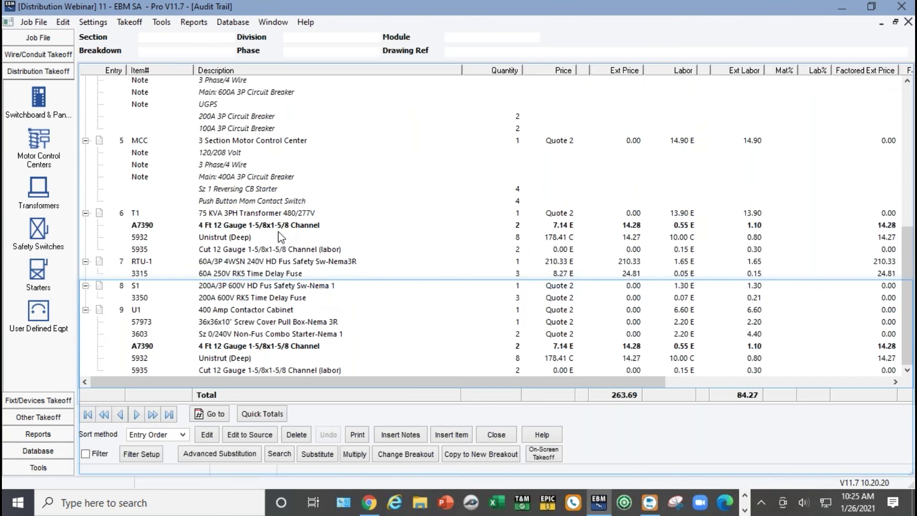
{"action": "scroll", "coordinate": [279, 237], "scroll_direction": "up", "scroll_amount": 3}
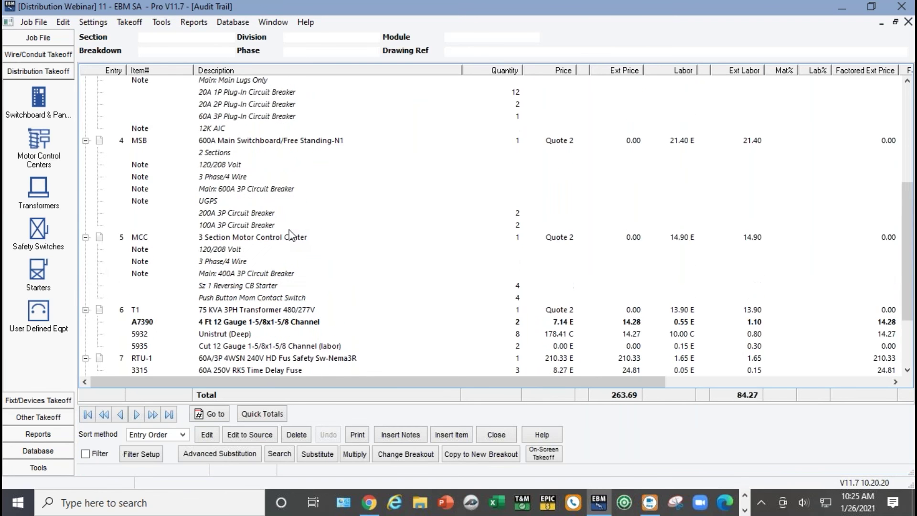
{"action": "left_click", "coordinate": [233, 142]}
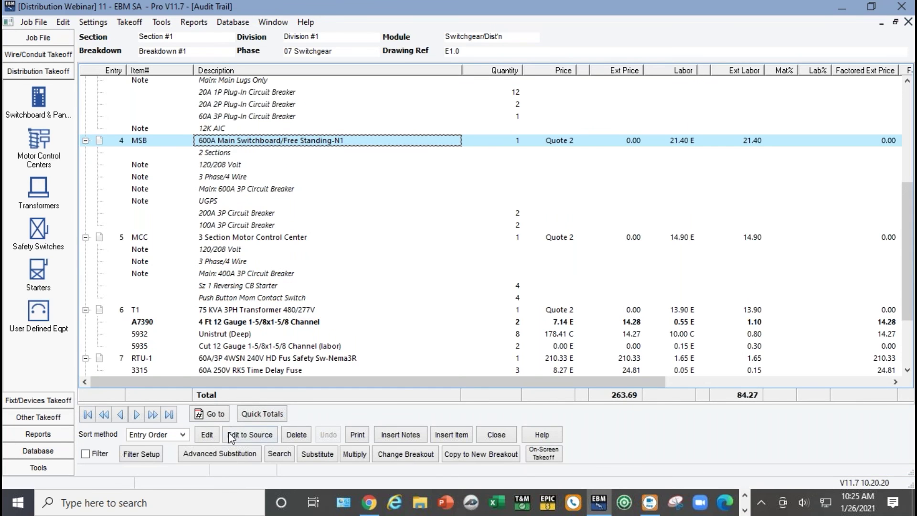
{"action": "left_click", "coordinate": [246, 437]}
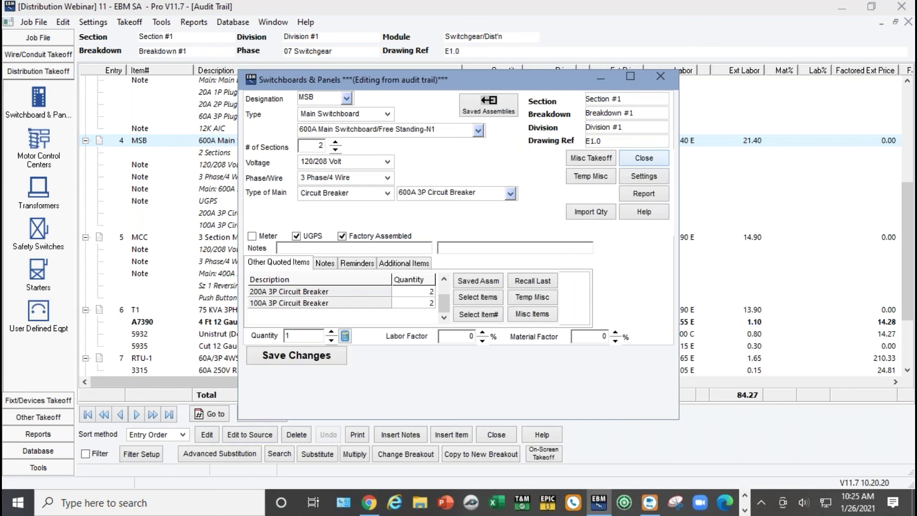
Add the notes "gkjgjhgjkhgjh" and "100K AIC" to switchboard MSB and save the changes to all MSB switchboards.
{"action": "left_click", "coordinate": [325, 263]}
{"action": "type", "text": "gkjgjhgjkhgjh"}
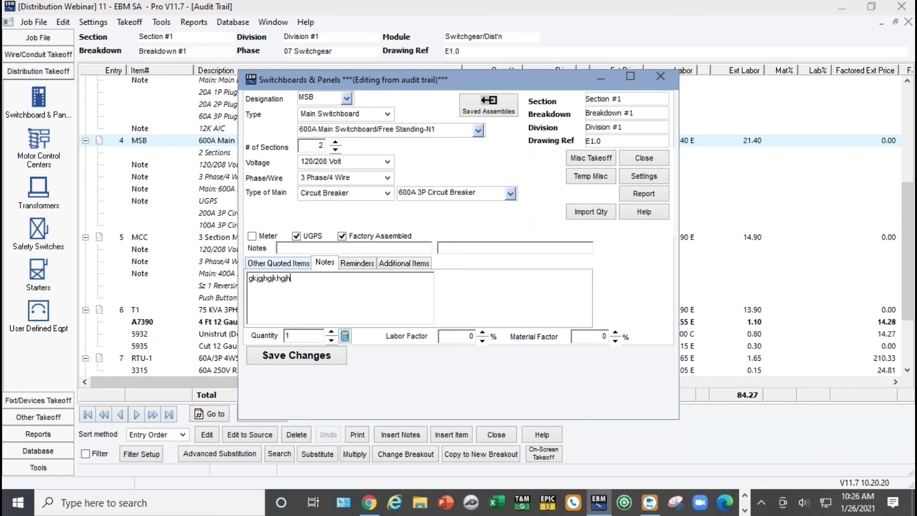
{"action": "left_click", "coordinate": [347, 247]}
{"action": "type", "text": "100K AIC"}
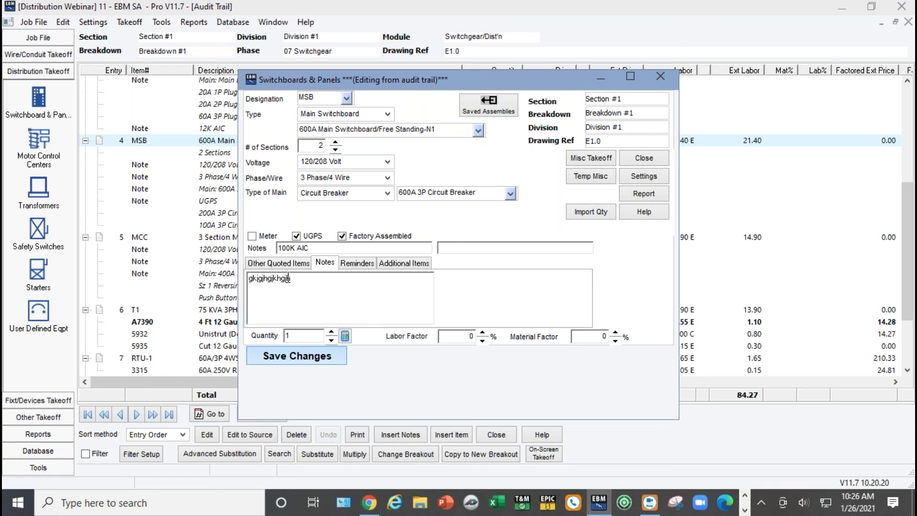
{"action": "left_click", "coordinate": [311, 357]}
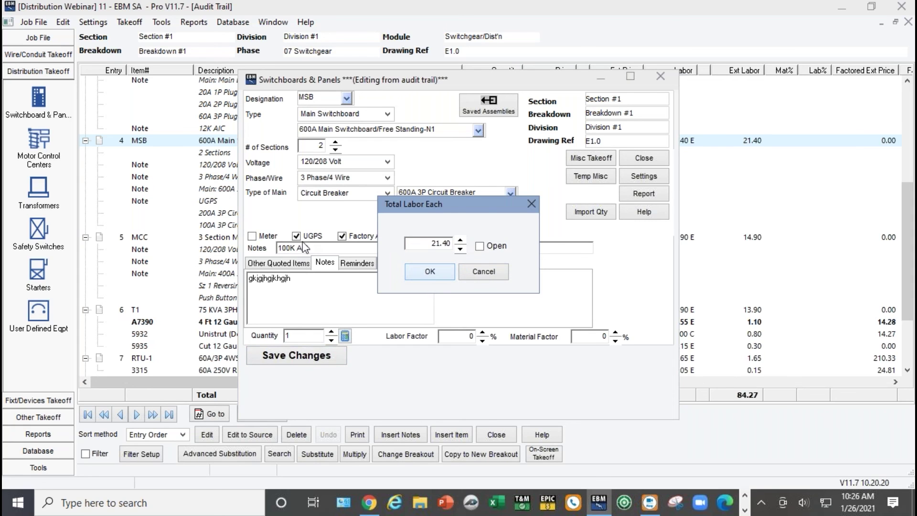
{"action": "left_click", "coordinate": [436, 271]}
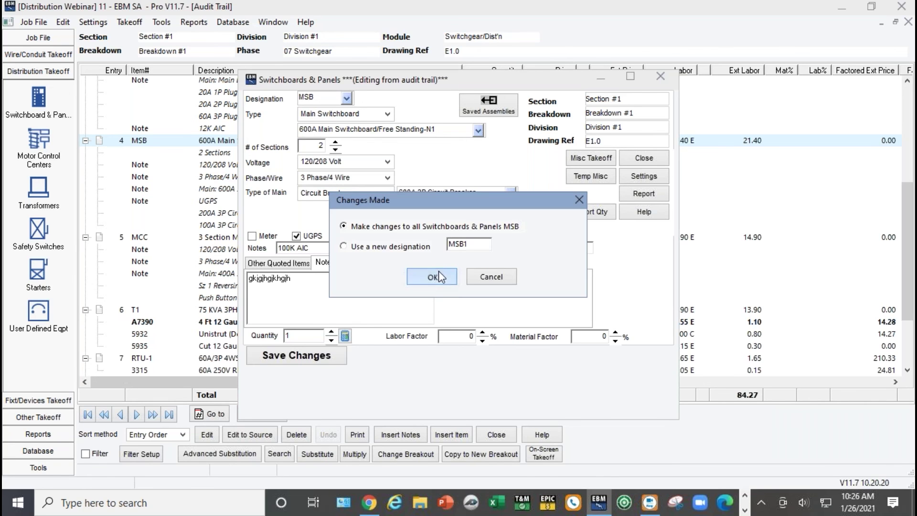
{"action": "left_click", "coordinate": [439, 270]}
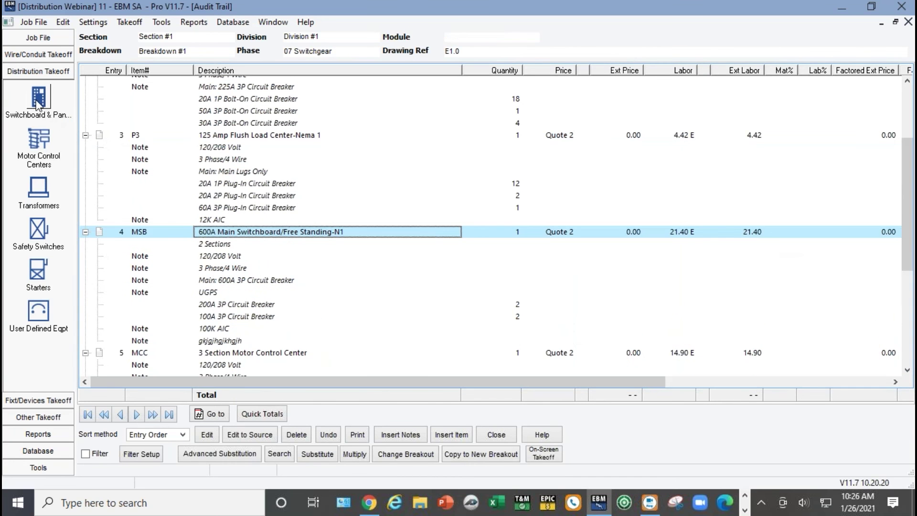
Generate the switchgear quote report without sorting by section and review the listed equipment.
{"action": "double_click", "coordinate": [378, 231]}
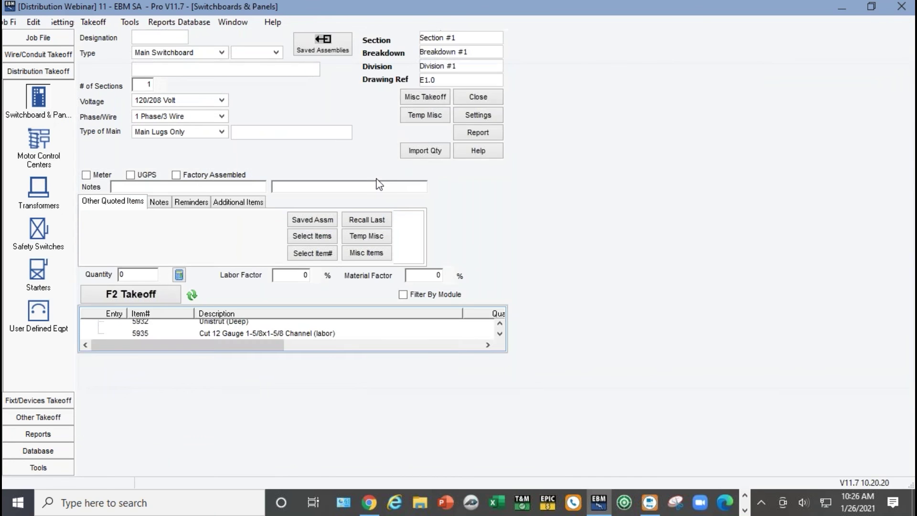
{"action": "left_click", "coordinate": [873, 137]}
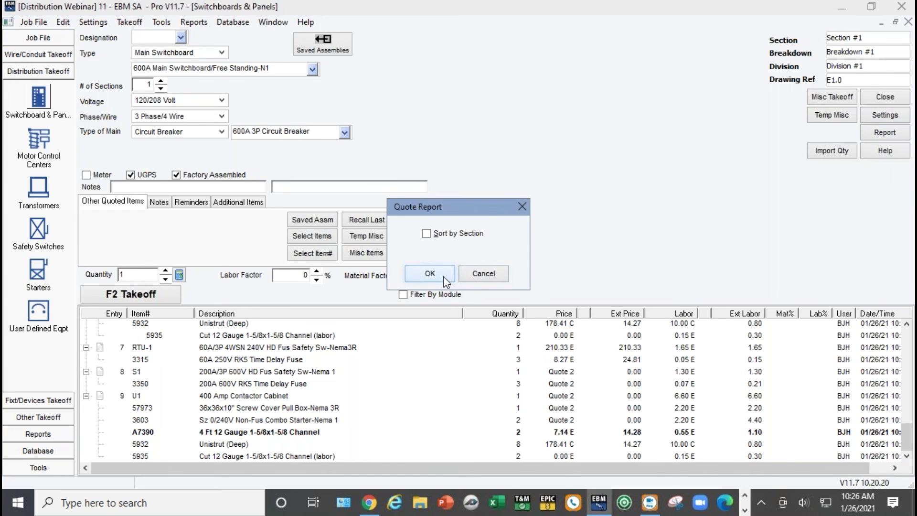
{"action": "left_click", "coordinate": [443, 276]}
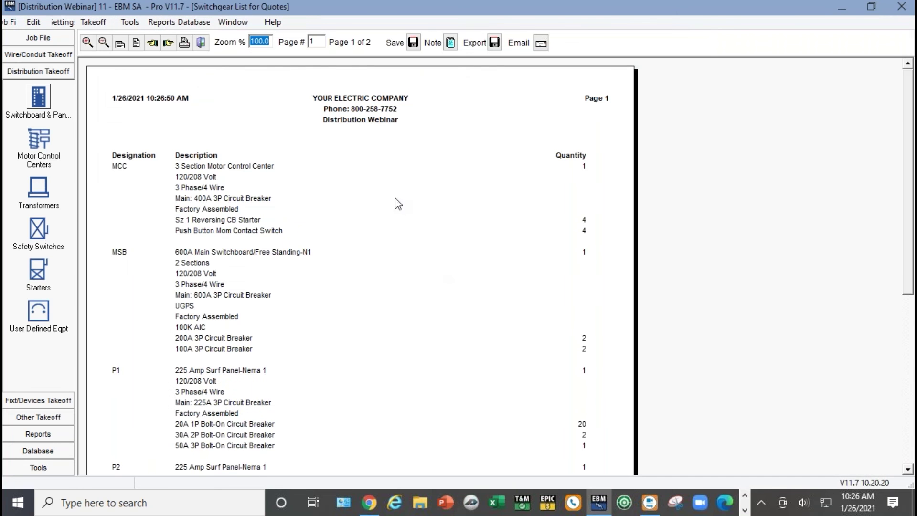
{"action": "scroll", "coordinate": [269, 242], "scroll_direction": "down", "scroll_amount": 1}
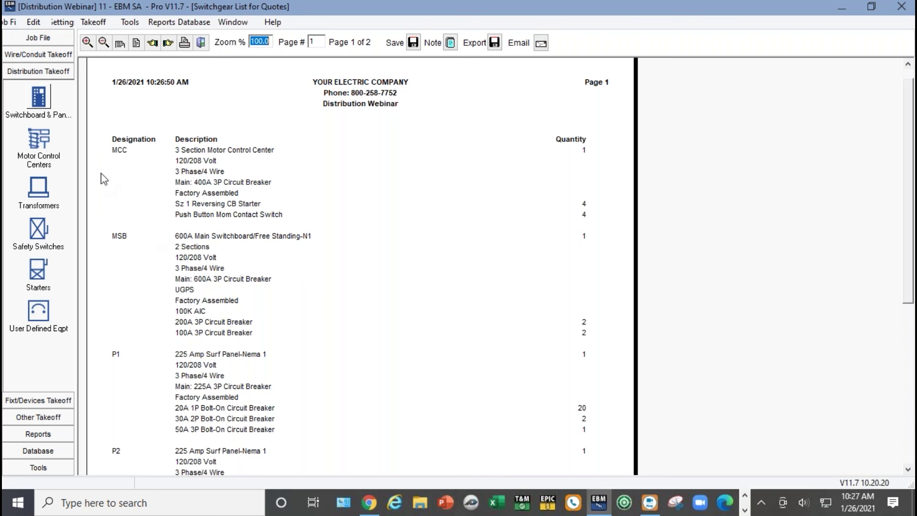
Return to the audit trail and open the P3 125 Amp flush load center for editing at its source.
{"action": "left_click", "coordinate": [38, 99]}
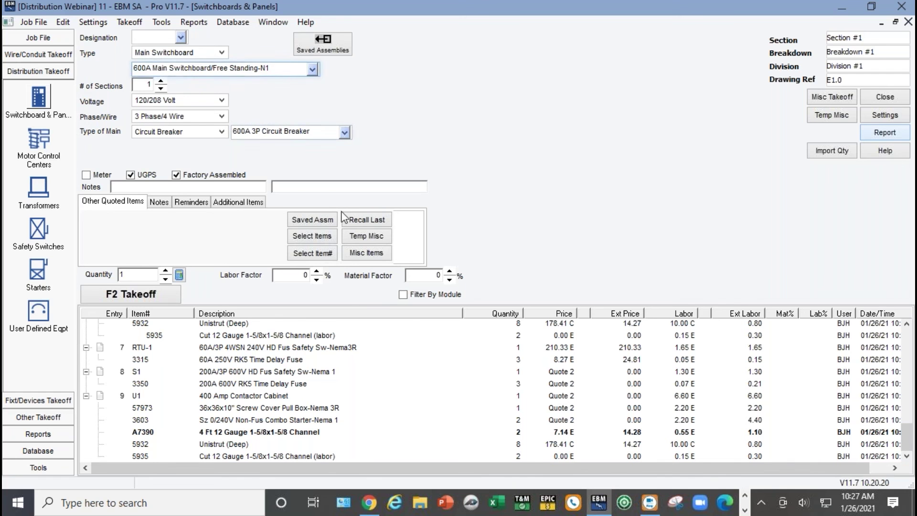
{"action": "left_click", "coordinate": [301, 385]}
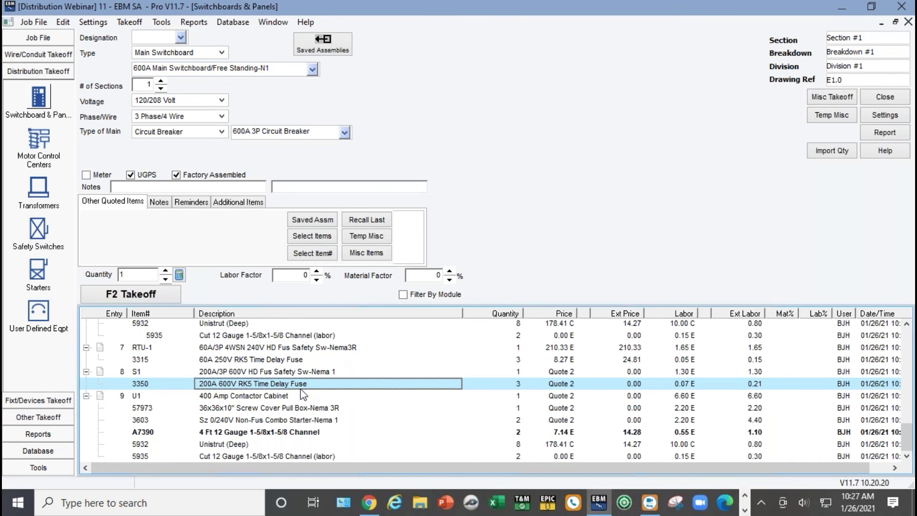
{"action": "double_click", "coordinate": [304, 392]}
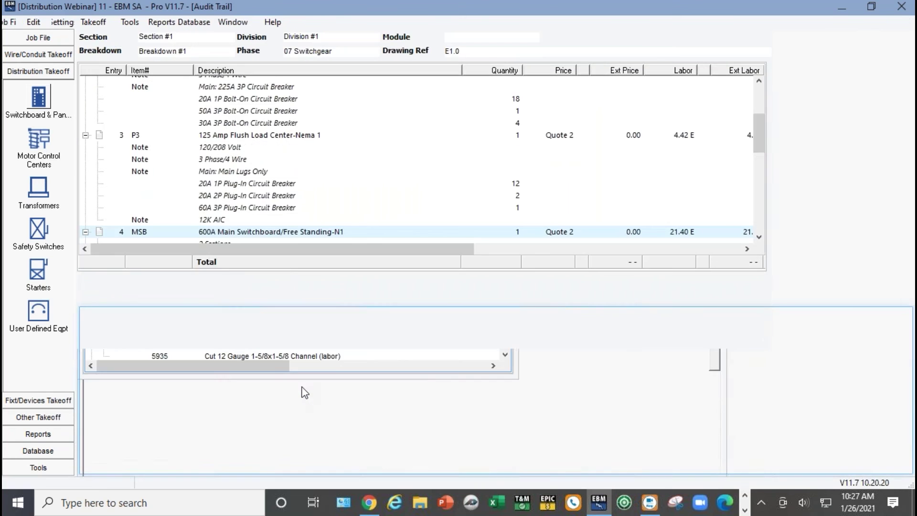
{"action": "left_click", "coordinate": [222, 136]}
{"action": "left_click", "coordinate": [249, 434]}
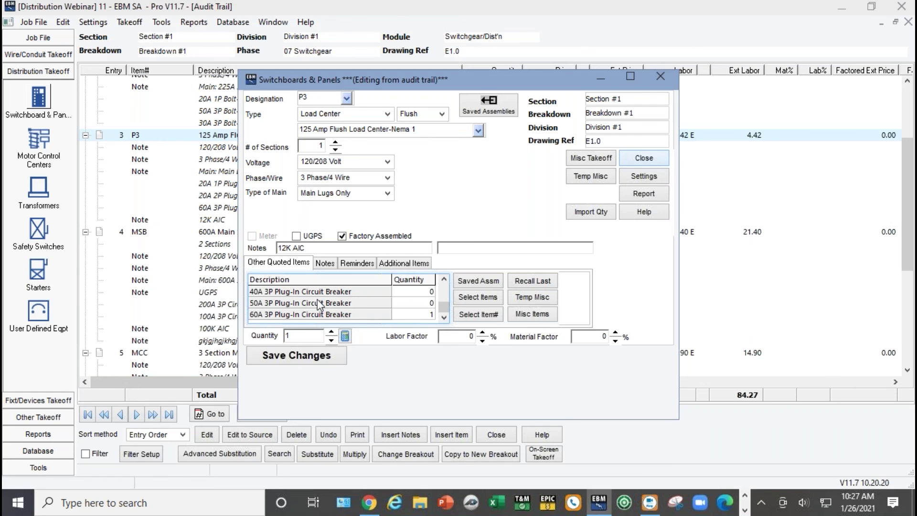
Add five Spare 20A 1P Plug-In Circuit Breakers to load center P3's other quoted items.
{"action": "left_click", "coordinate": [496, 299]}
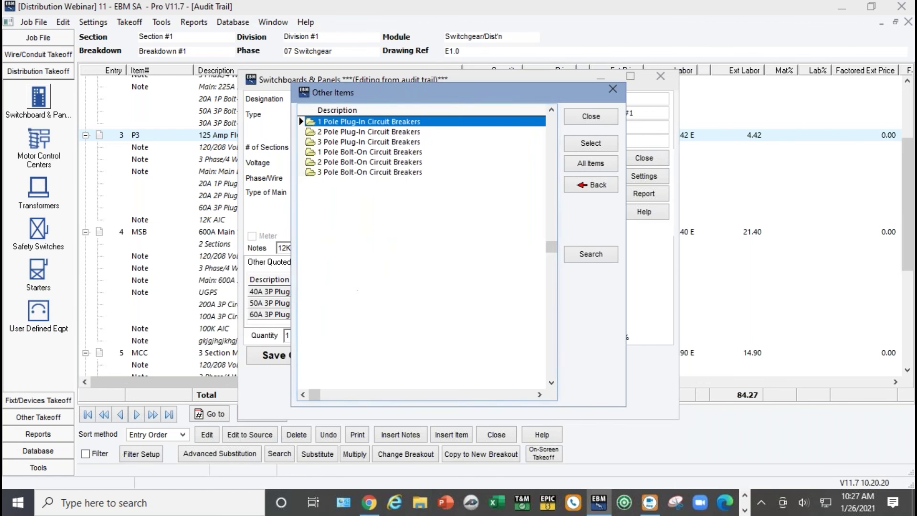
{"action": "double_click", "coordinate": [337, 123]}
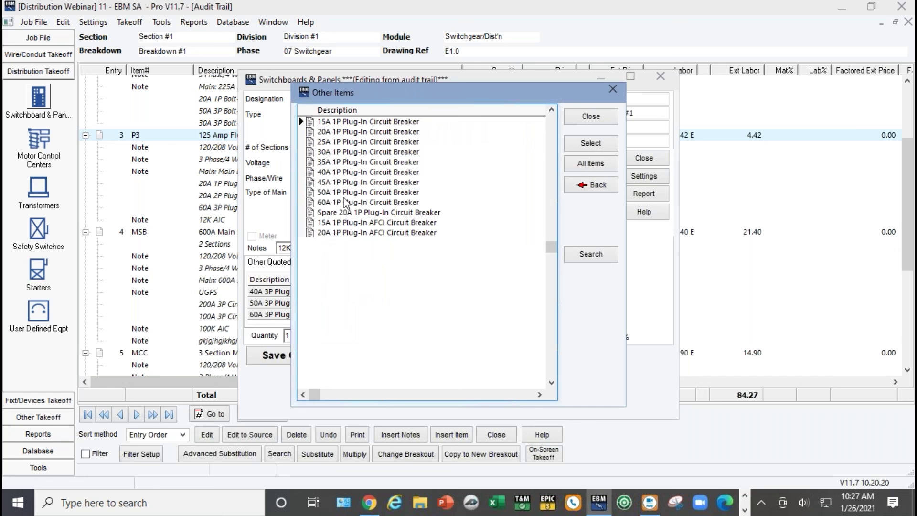
{"action": "double_click", "coordinate": [356, 213]}
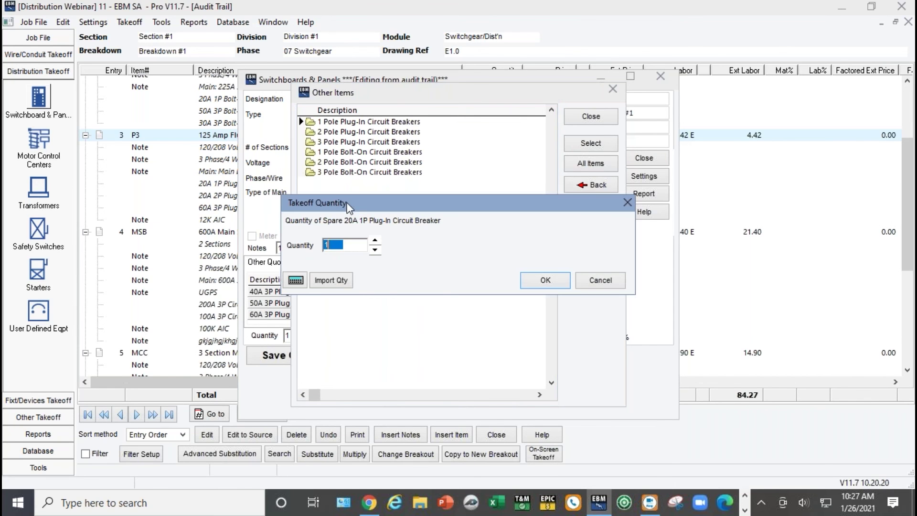
{"action": "type", "text": "5"}
{"action": "left_click", "coordinate": [546, 280]}
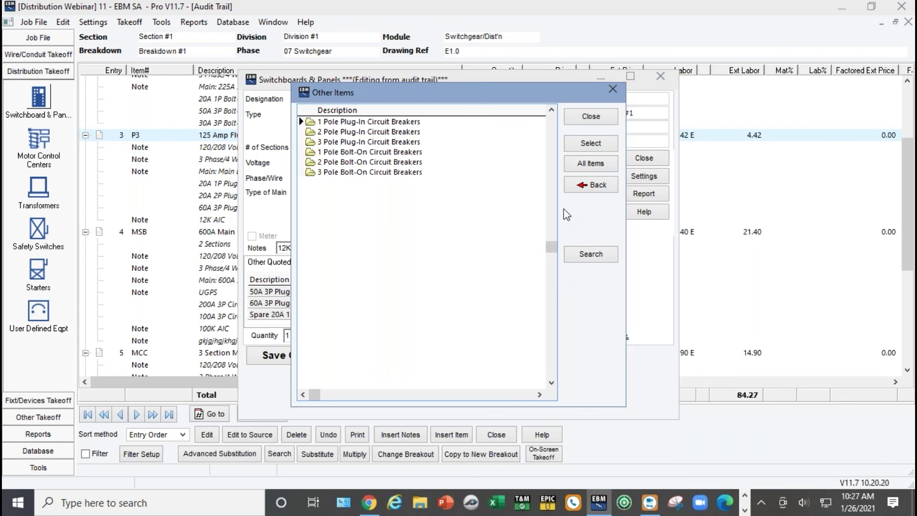
{"action": "left_click", "coordinate": [583, 119]}
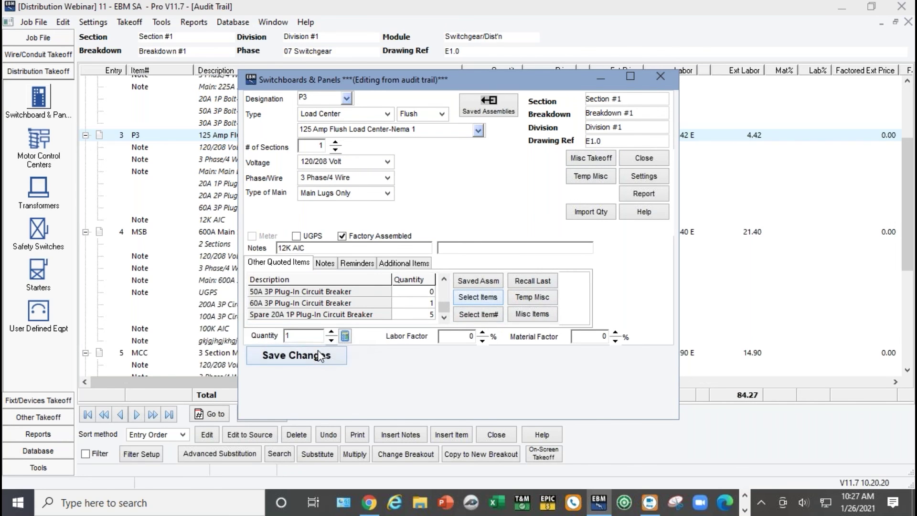
Save the changes to load center P3, accepting the calculated total labor, and check its labor in the audit trail.
{"action": "left_click", "coordinate": [312, 355]}
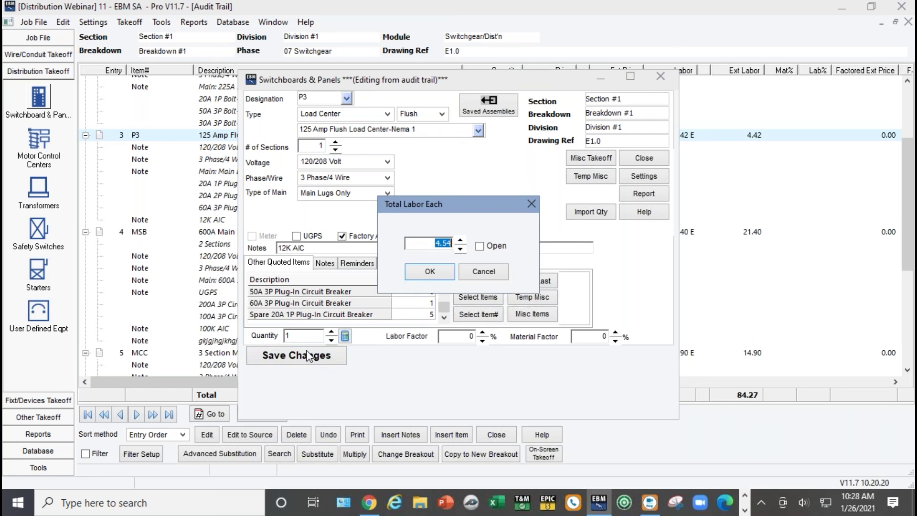
{"action": "left_click", "coordinate": [428, 271]}
{"action": "left_click", "coordinate": [447, 276]}
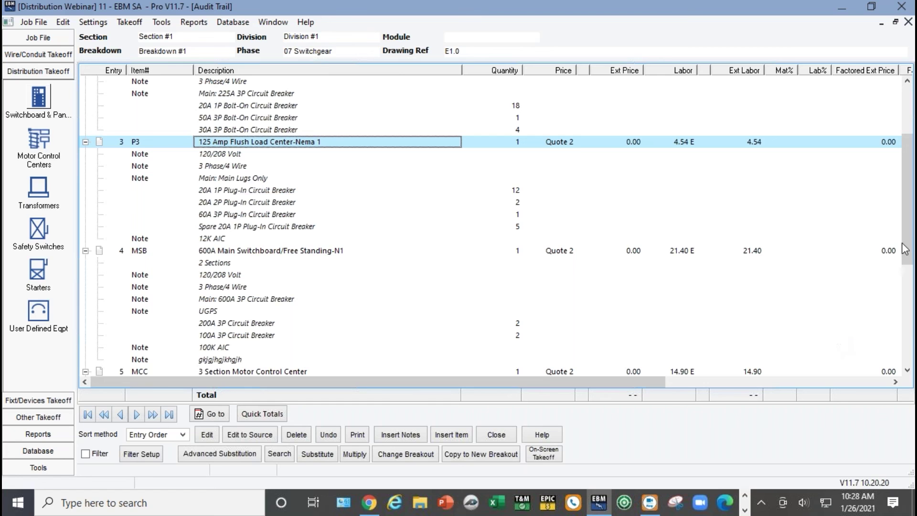
{"action": "left_click", "coordinate": [905, 105]}
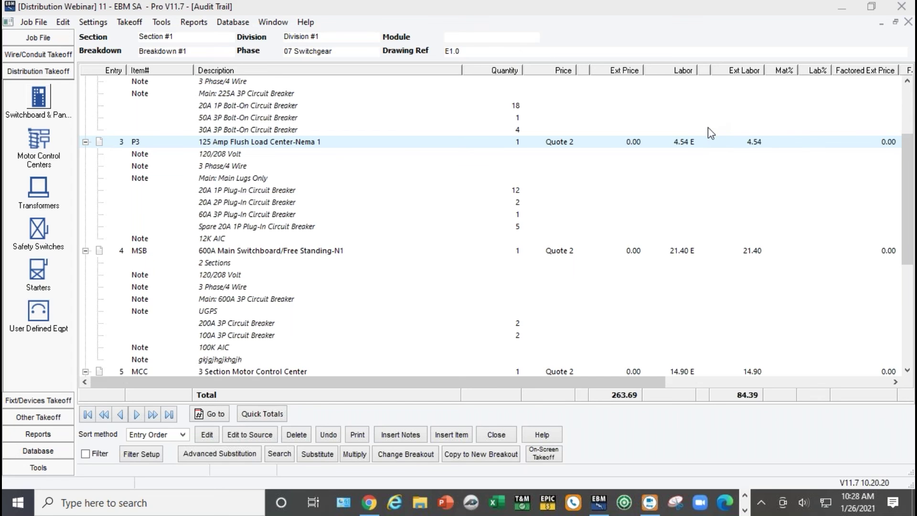
{"action": "left_click", "coordinate": [692, 141]}
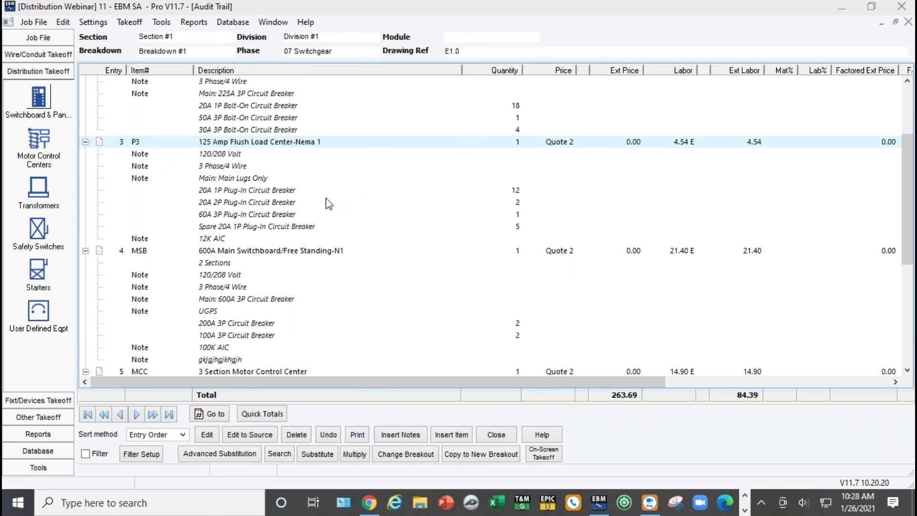
Take off one 200A Three Phase Meter-Nema 3R from the distribution equipment meters in the miscellaneous takeoff.
{"action": "left_click", "coordinate": [39, 98]}
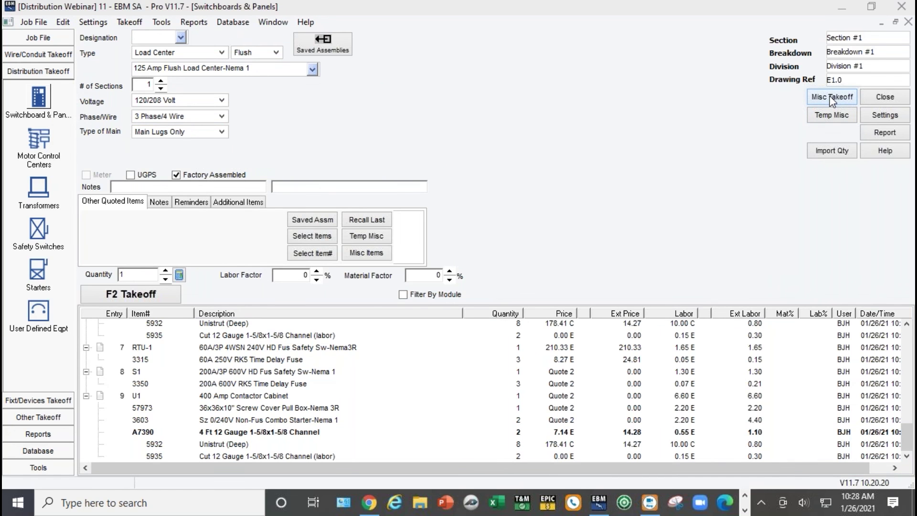
{"action": "left_click", "coordinate": [42, 418]}
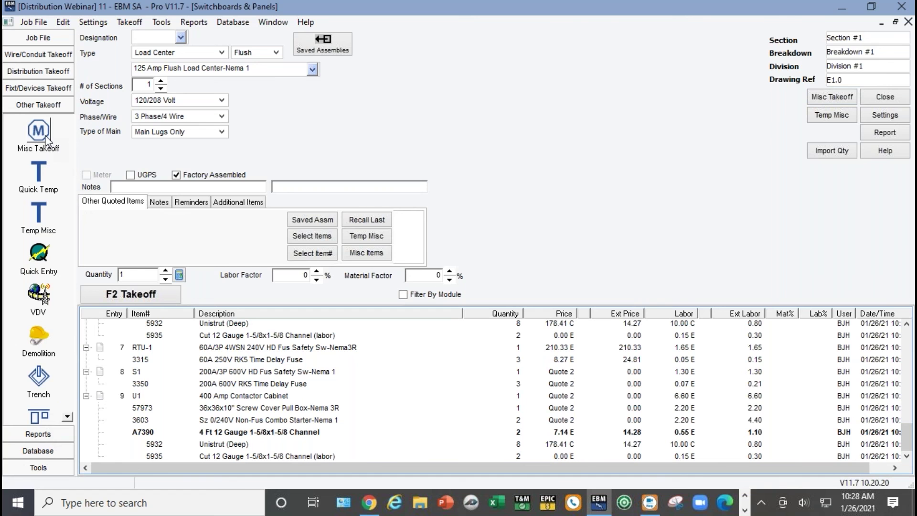
{"action": "left_click", "coordinate": [46, 139]}
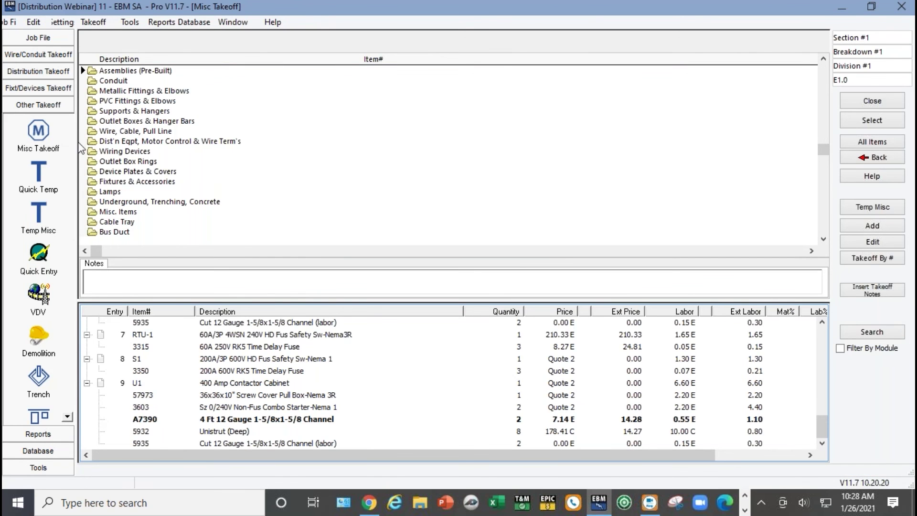
{"action": "double_click", "coordinate": [149, 141]}
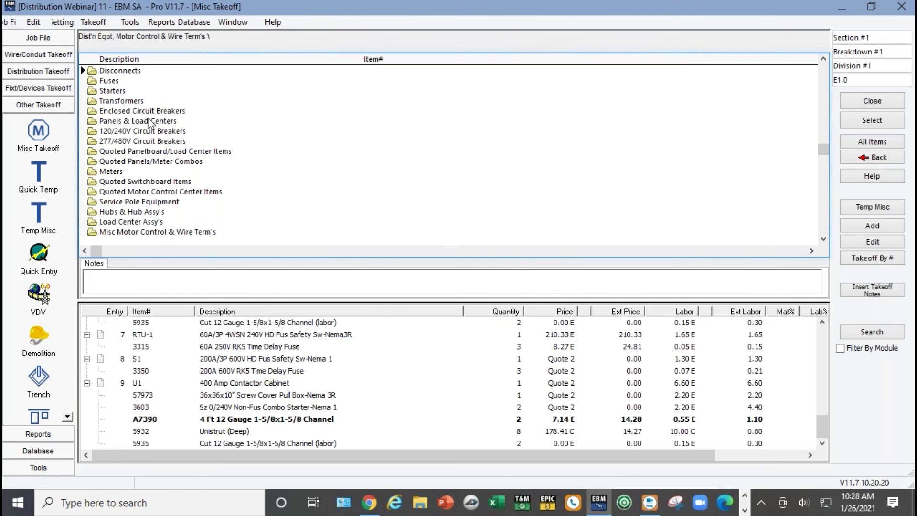
{"action": "double_click", "coordinate": [121, 171]}
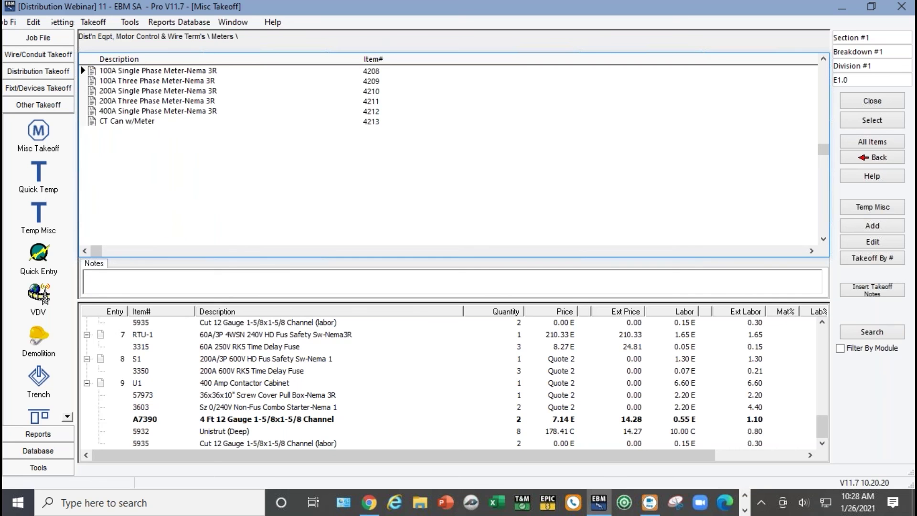
{"action": "double_click", "coordinate": [170, 102]}
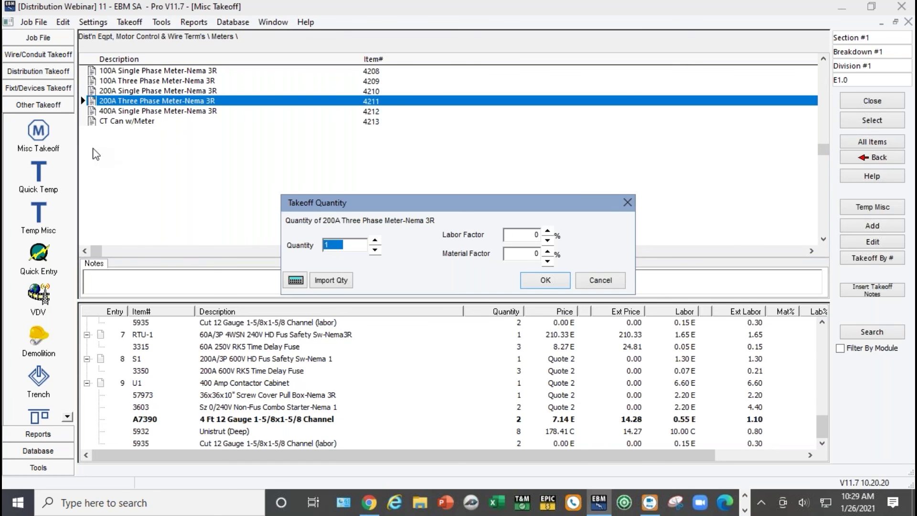
{"action": "key", "text": "Return"}
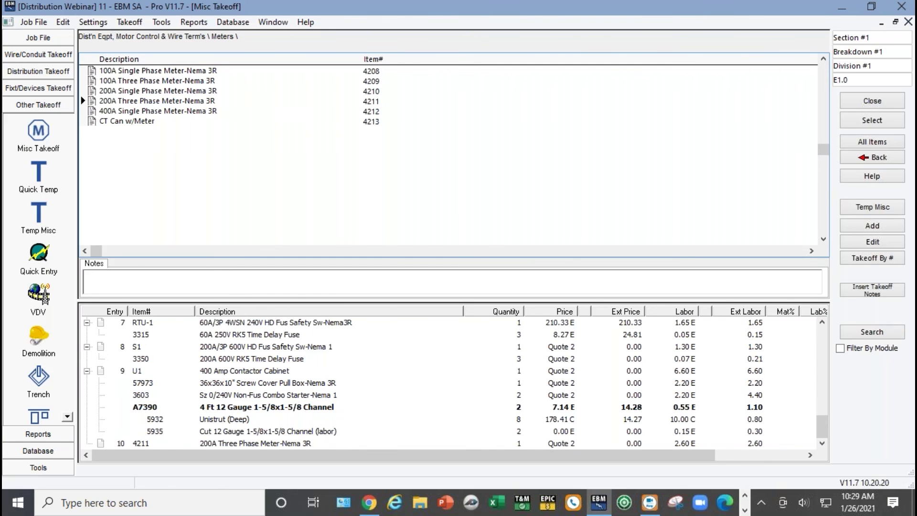
Start a new temporary miscellaneous item with the description Widget.
{"action": "left_click", "coordinate": [46, 214]}
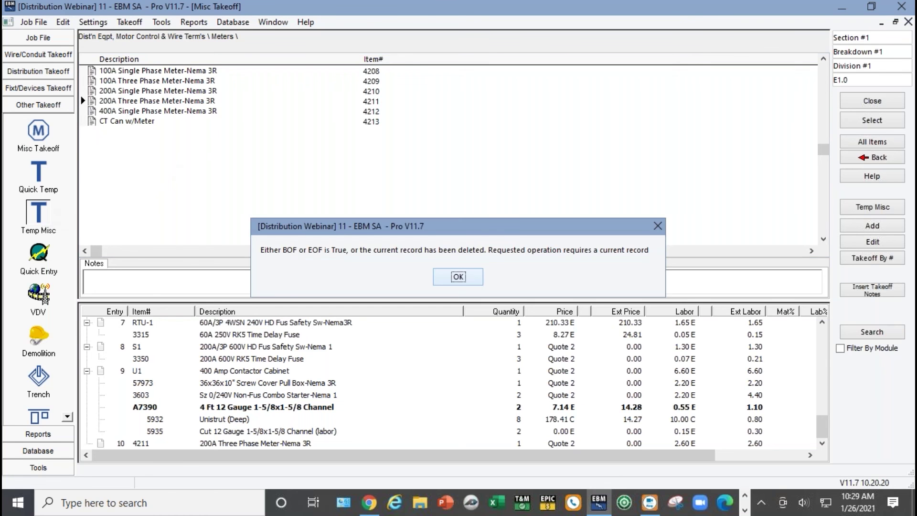
{"action": "left_click", "coordinate": [448, 277]}
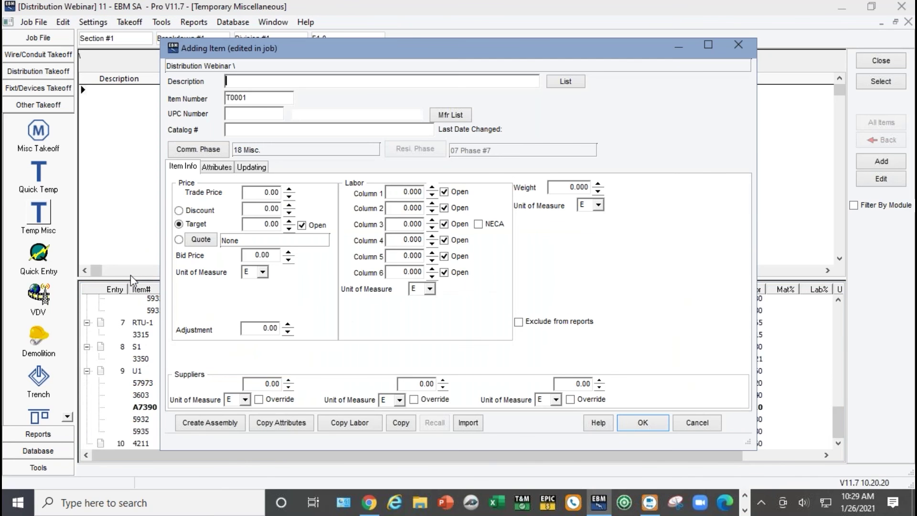
{"action": "type", "text": "EC"}
{"action": "key", "text": "BackSpace"}
{"action": "key", "text": "BackSpace"}
{"action": "key", "text": "BackSpace"}
{"action": "key", "text": "BackSpace"}
{"action": "key", "text": "BackSpace"}
{"action": "type", "text": "Special S G"}
{"action": "key", "text": "BackSpace"}
{"action": "key", "text": "BackSpace"}
{"action": "key", "text": "BackSpace"}
{"action": "key", "text": "BackSpace"}
{"action": "key", "text": "BackSpace"}
{"action": "key", "text": "BackSpace"}
{"action": "key", "text": "BackSpace"}
{"action": "type", "text": "Widge"}
Assign the Widget item to commercial phase 07 Switchgear and make it a quoted item.
{"action": "left_click", "coordinate": [206, 150]}
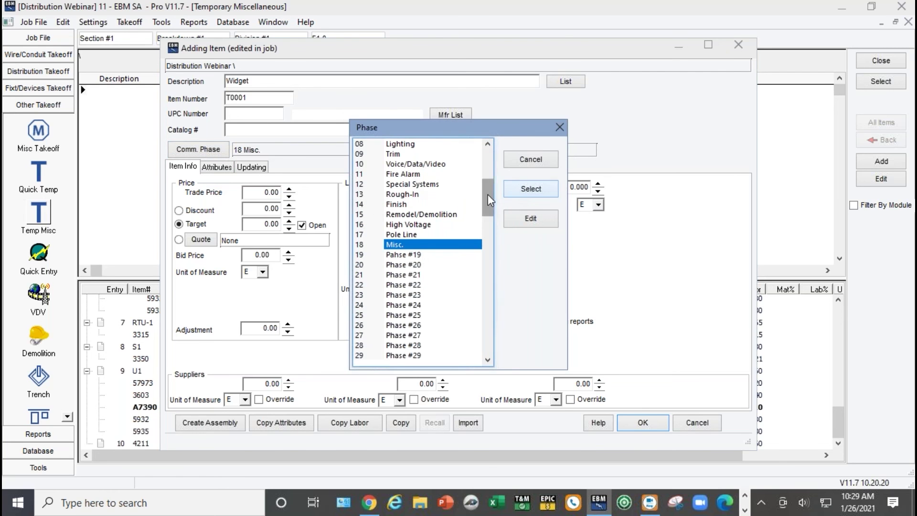
{"action": "key", "text": "Home"}
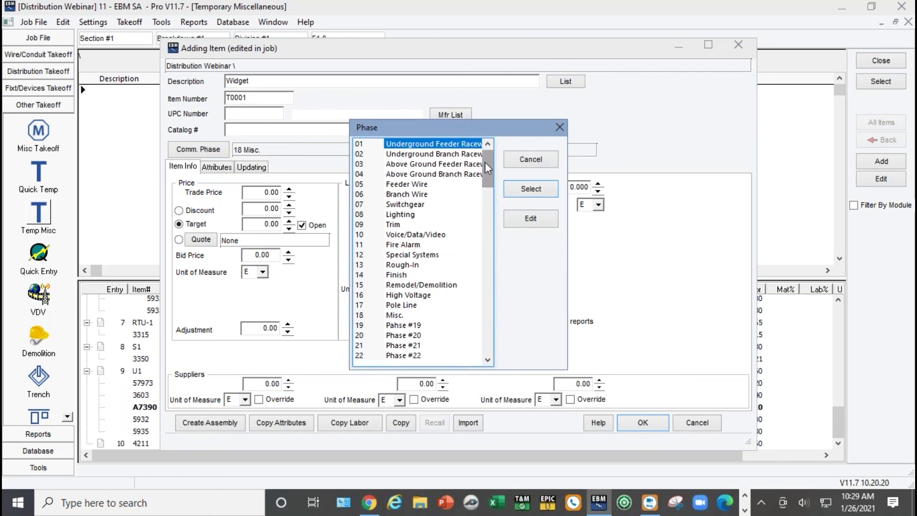
{"action": "left_click", "coordinate": [405, 204]}
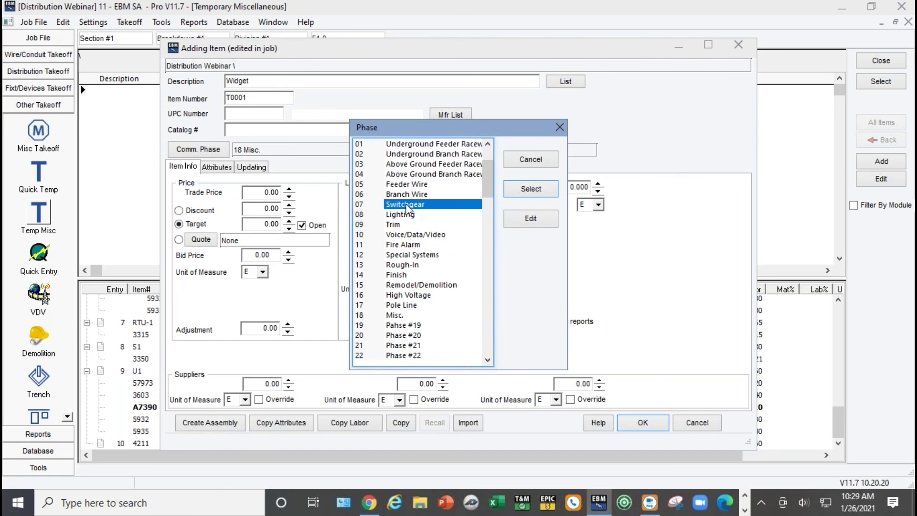
{"action": "left_click", "coordinate": [554, 190]}
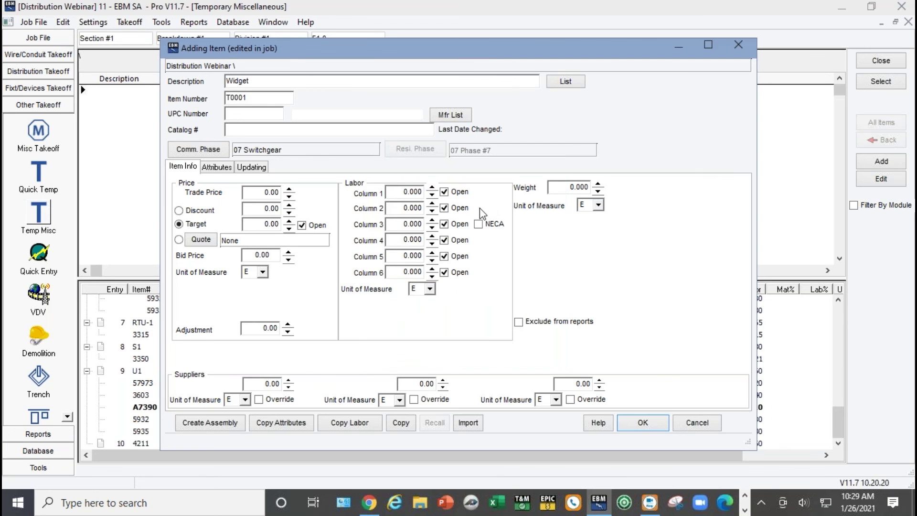
{"action": "left_click", "coordinate": [179, 240]}
{"action": "left_click", "coordinate": [188, 242]}
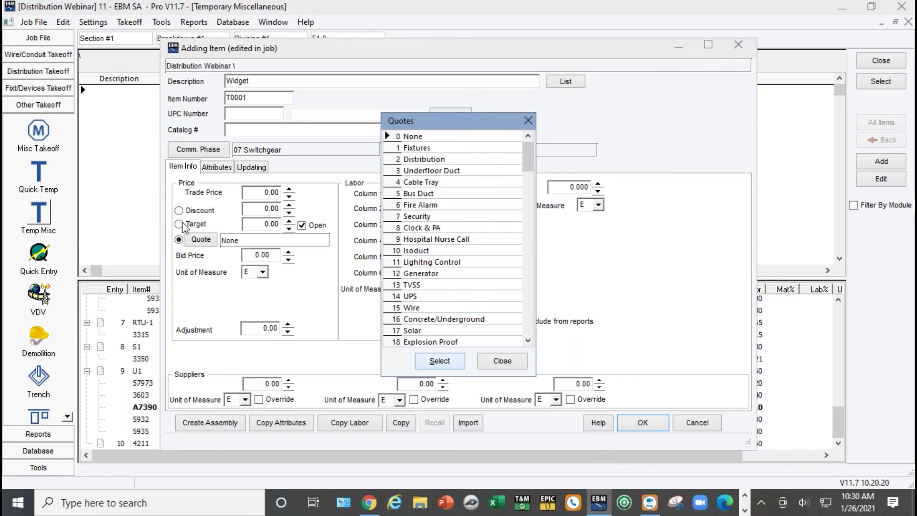
{"action": "left_click", "coordinate": [429, 162]}
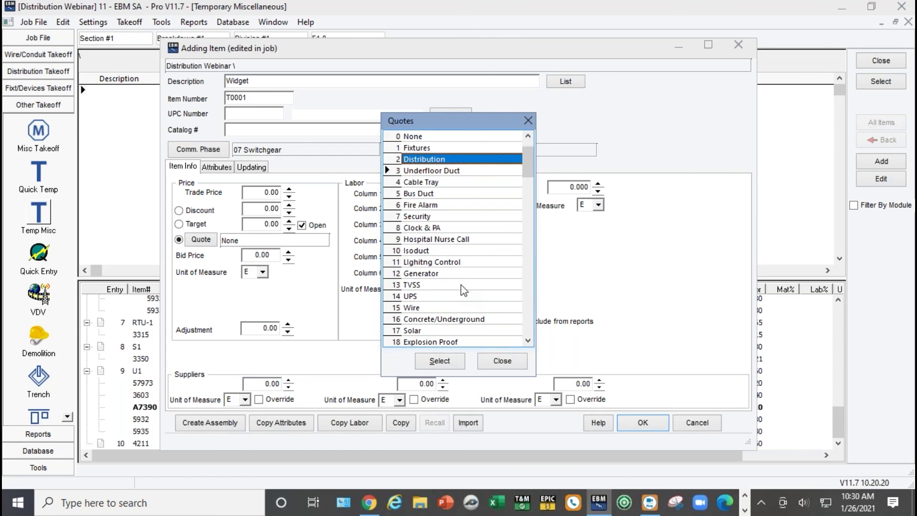
{"action": "scroll", "coordinate": [461, 291], "scroll_direction": "down", "scroll_amount": 10}
{"action": "scroll", "coordinate": [468, 295], "scroll_direction": "down", "scroll_amount": 18}
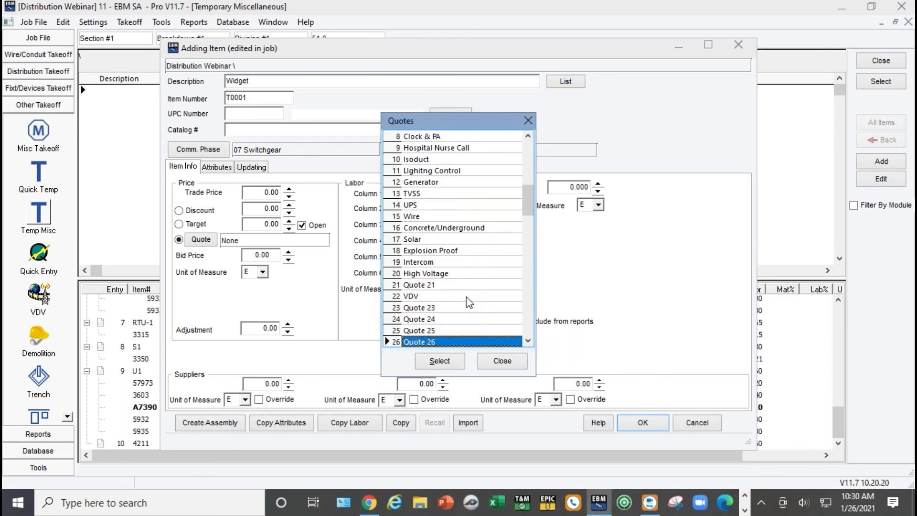
{"action": "left_click", "coordinate": [502, 361]}
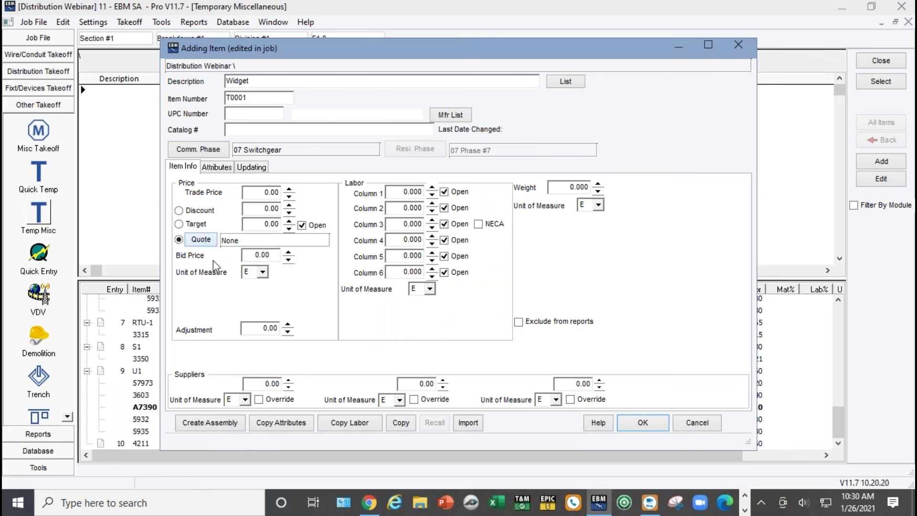
Assign the Widget item's price to the Distribution quote.
{"action": "left_click", "coordinate": [202, 240]}
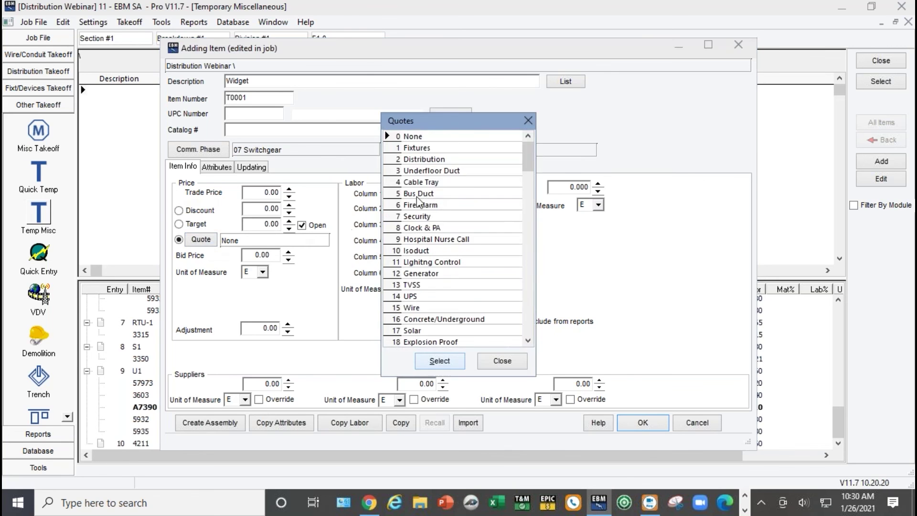
{"action": "left_click", "coordinate": [425, 159]}
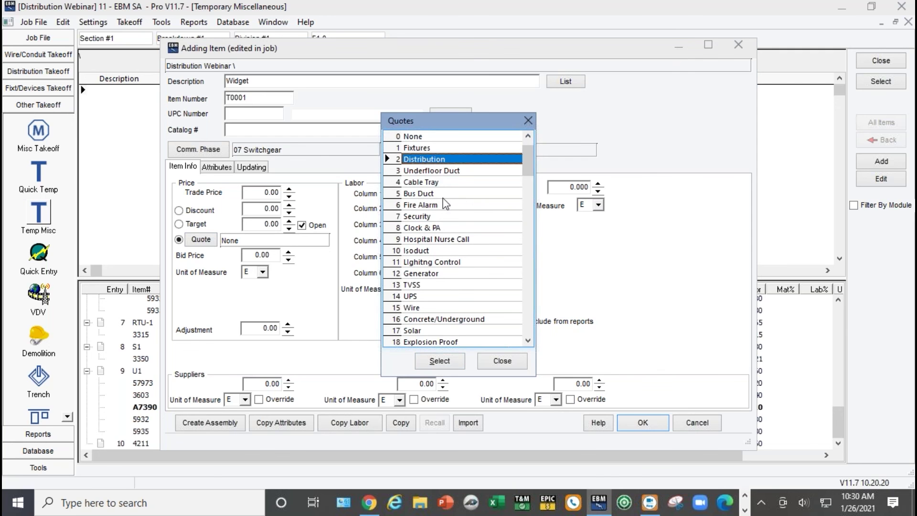
{"action": "left_click", "coordinate": [439, 362]}
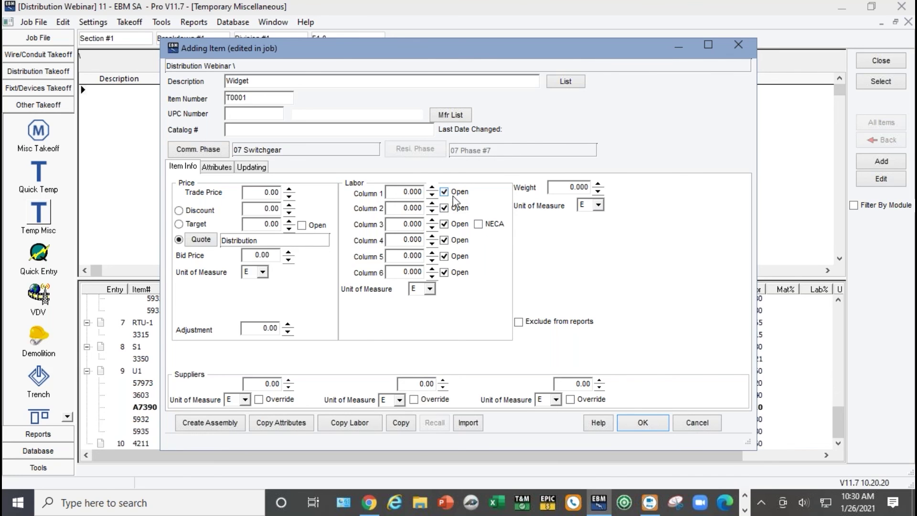
Save the Widget item and take it off with a quantity of 2.
{"action": "left_click", "coordinate": [633, 423]}
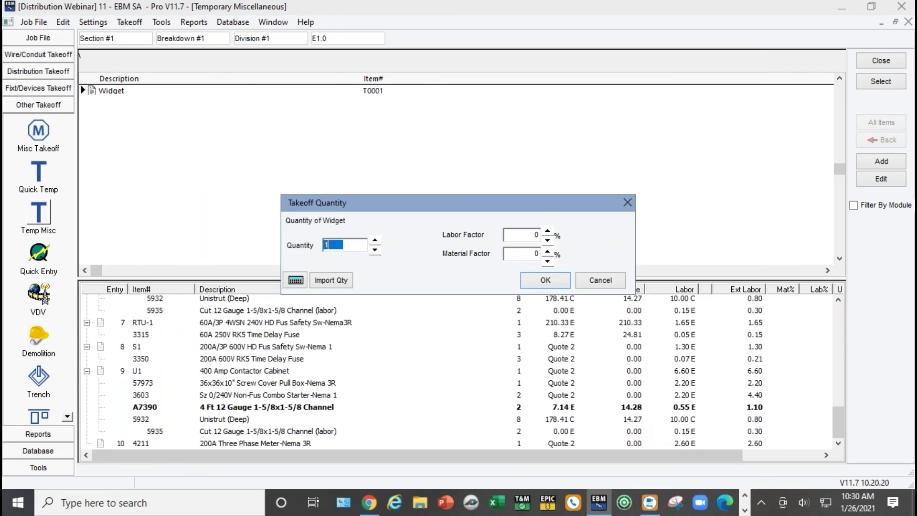
{"action": "left_click", "coordinate": [375, 241]}
{"action": "left_click", "coordinate": [540, 277]}
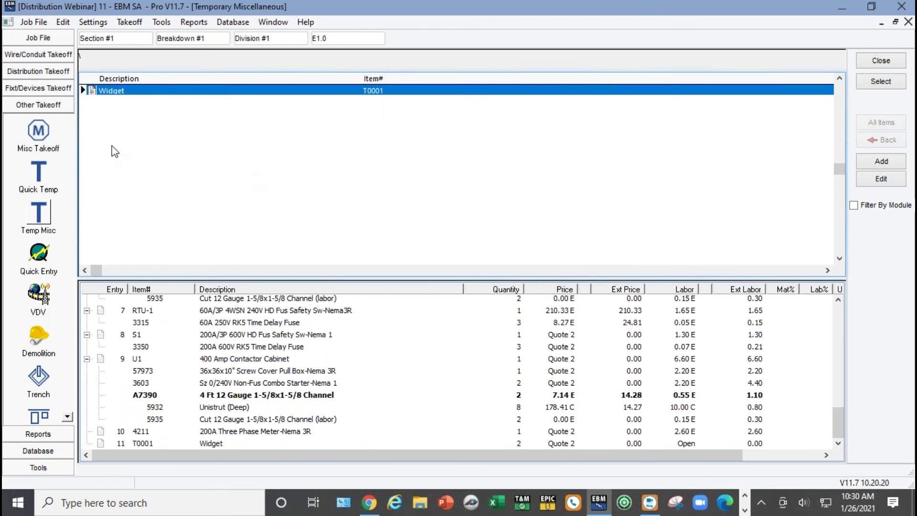
Generate the switchgear list for quotes from the Switchboards & Panels takeoff.
{"action": "left_click", "coordinate": [39, 71]}
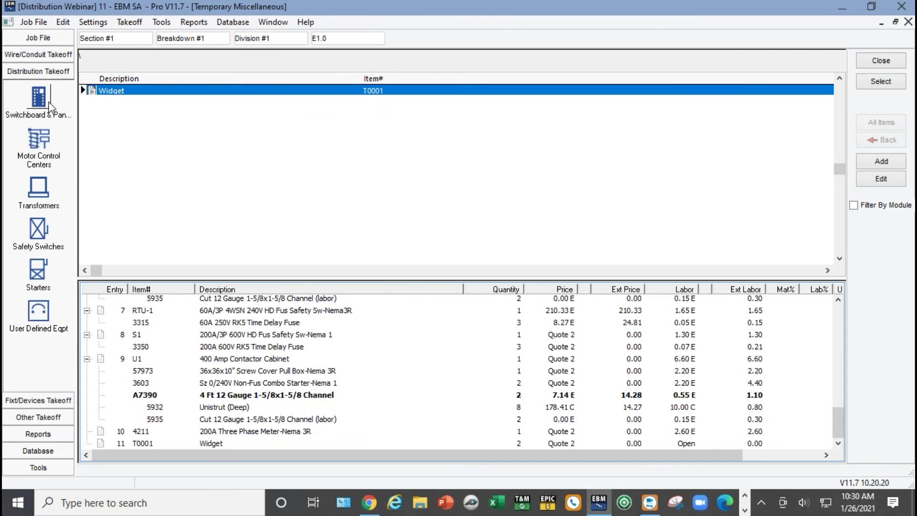
{"action": "left_click", "coordinate": [39, 98]}
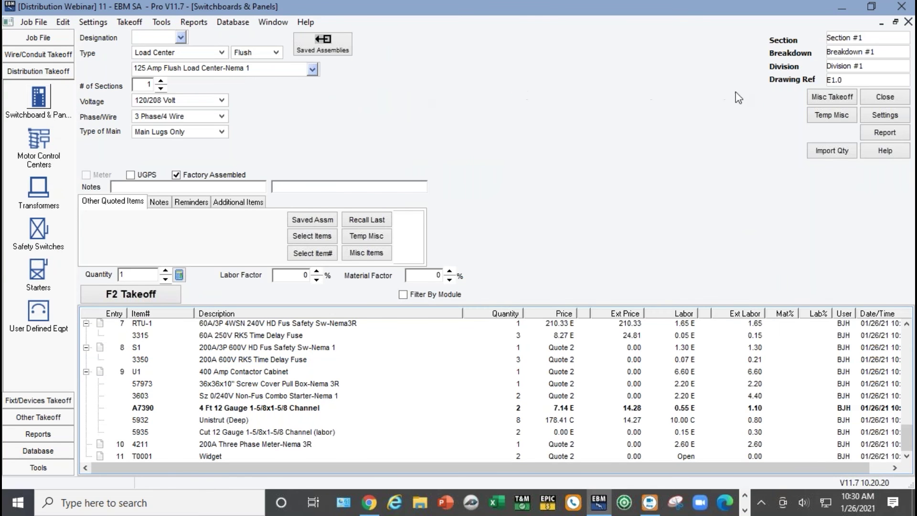
{"action": "left_click", "coordinate": [871, 128]}
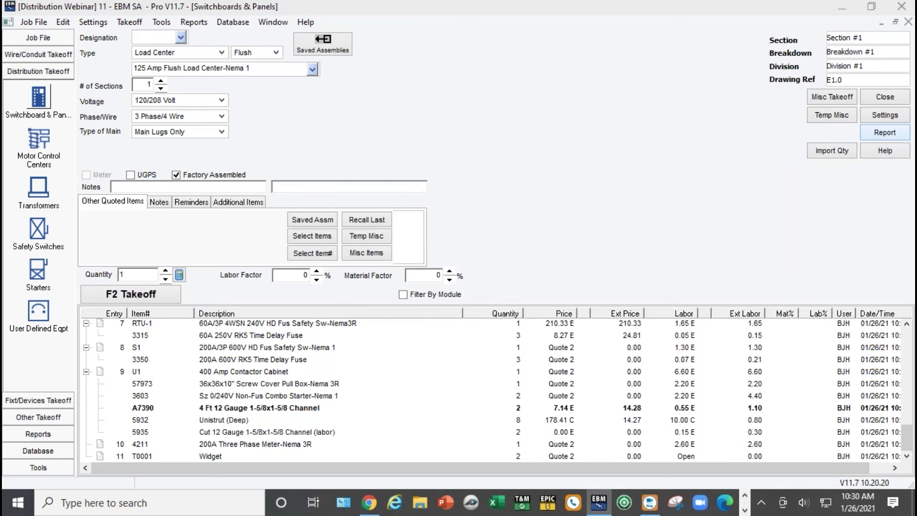
{"action": "left_click", "coordinate": [426, 233]}
{"action": "left_click", "coordinate": [429, 274]}
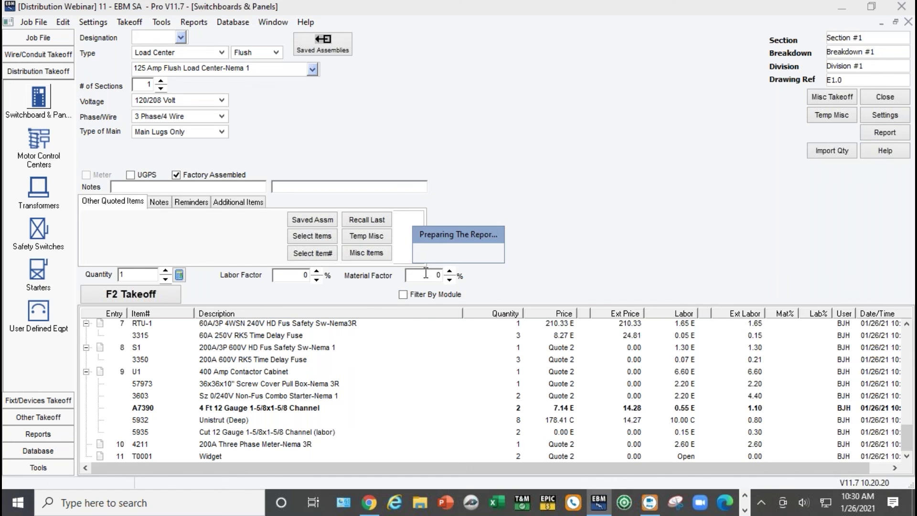
Examine both pages of the switchgear quote list for the meter and Widget entries, and return to the Switchboards & Panels takeoff.
{"action": "scroll", "coordinate": [414, 299], "scroll_direction": "down", "scroll_amount": 3}
{"action": "scroll", "coordinate": [411, 294], "scroll_direction": "down", "scroll_amount": 9}
{"action": "scroll", "coordinate": [395, 311], "scroll_direction": "down", "scroll_amount": 4}
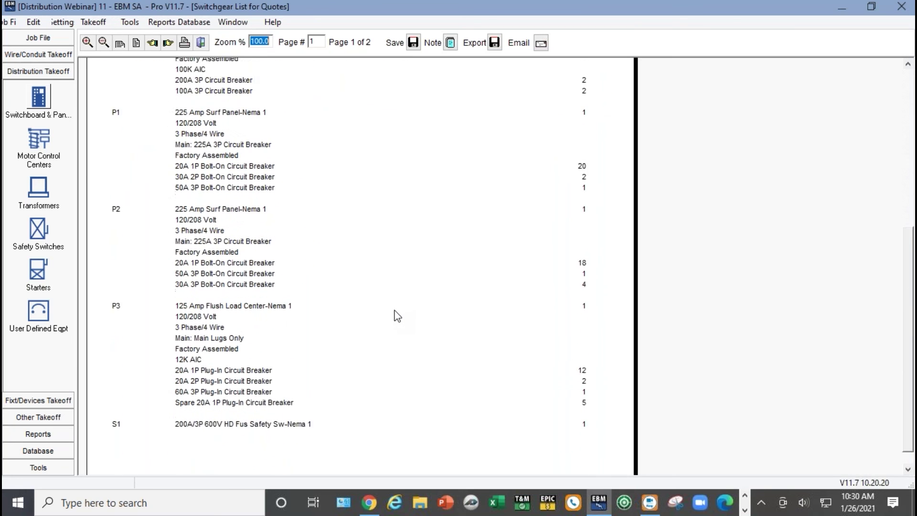
{"action": "left_click", "coordinate": [168, 43]}
{"action": "scroll", "coordinate": [338, 157], "scroll_direction": "up", "scroll_amount": 5}
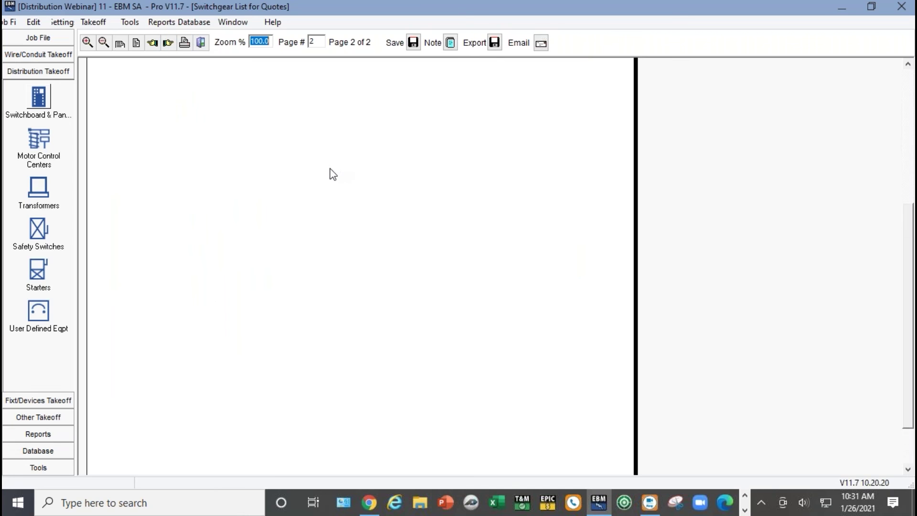
{"action": "scroll", "coordinate": [320, 173], "scroll_direction": "up", "scroll_amount": 3}
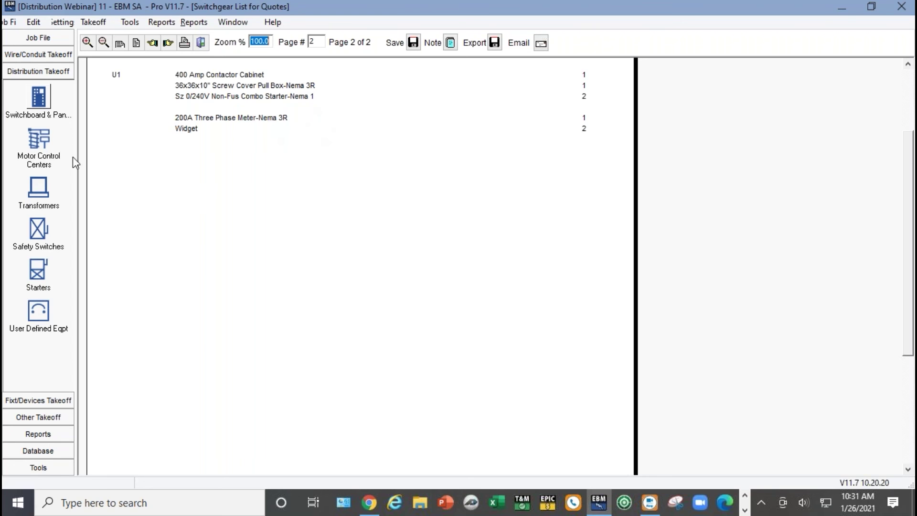
{"action": "left_click", "coordinate": [38, 98]}
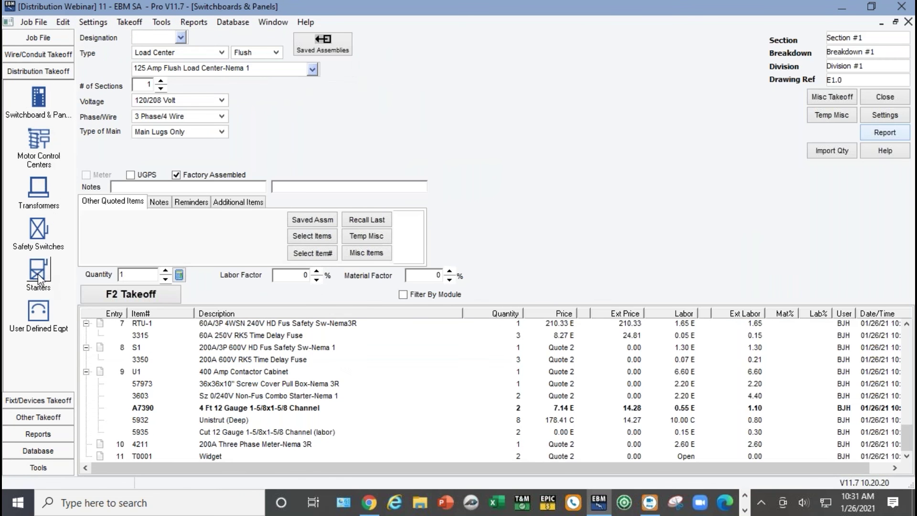